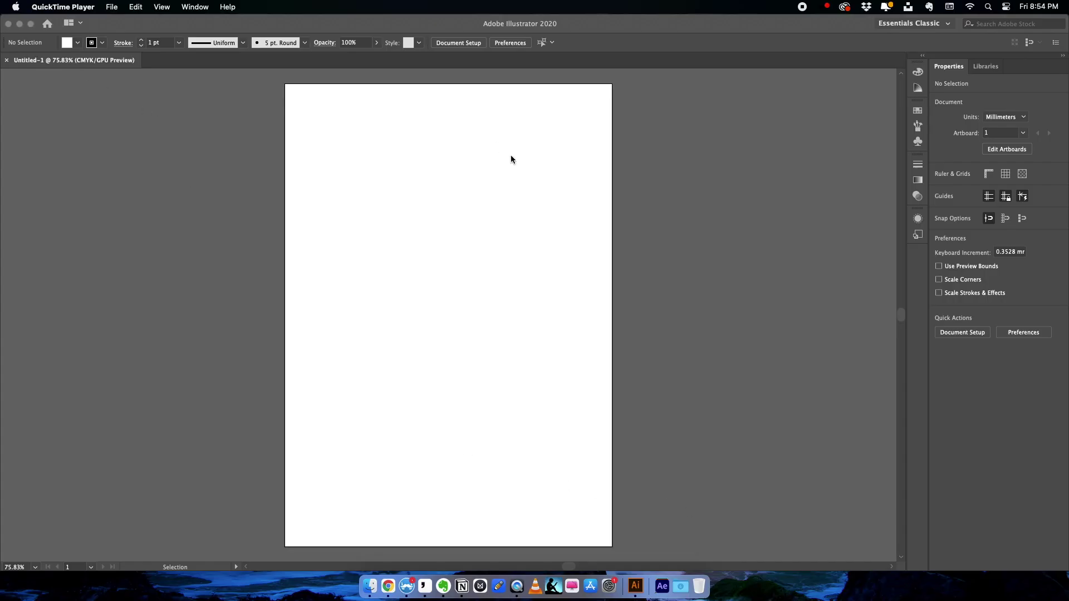
Create a rectangular grid on the artboard with 30 horizontal and 30 vertical dividers.
click(169, 61)
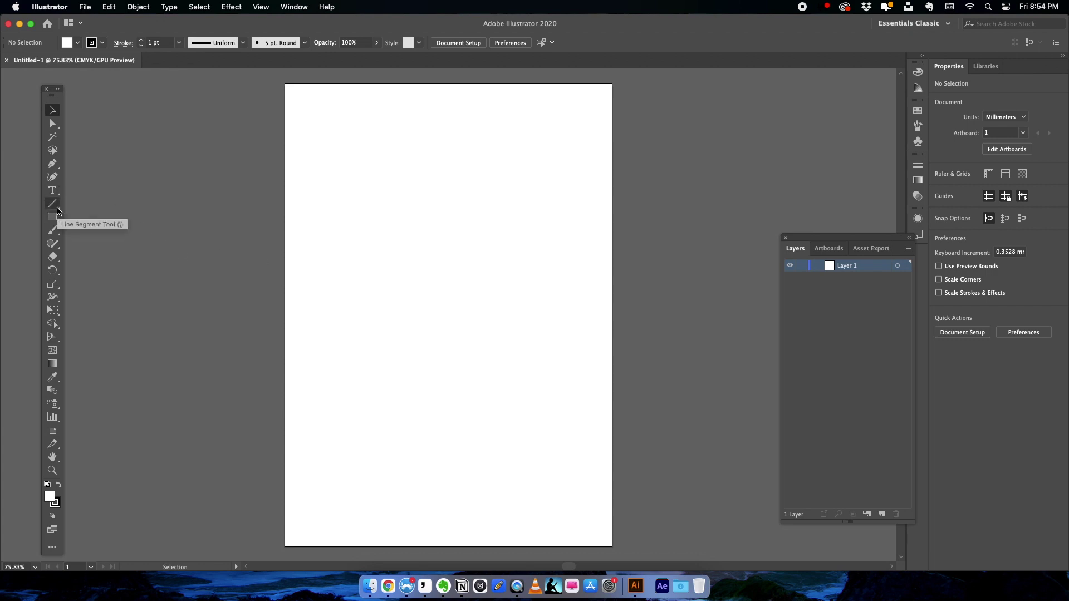
click(57, 210)
drag(57, 210, 81, 246)
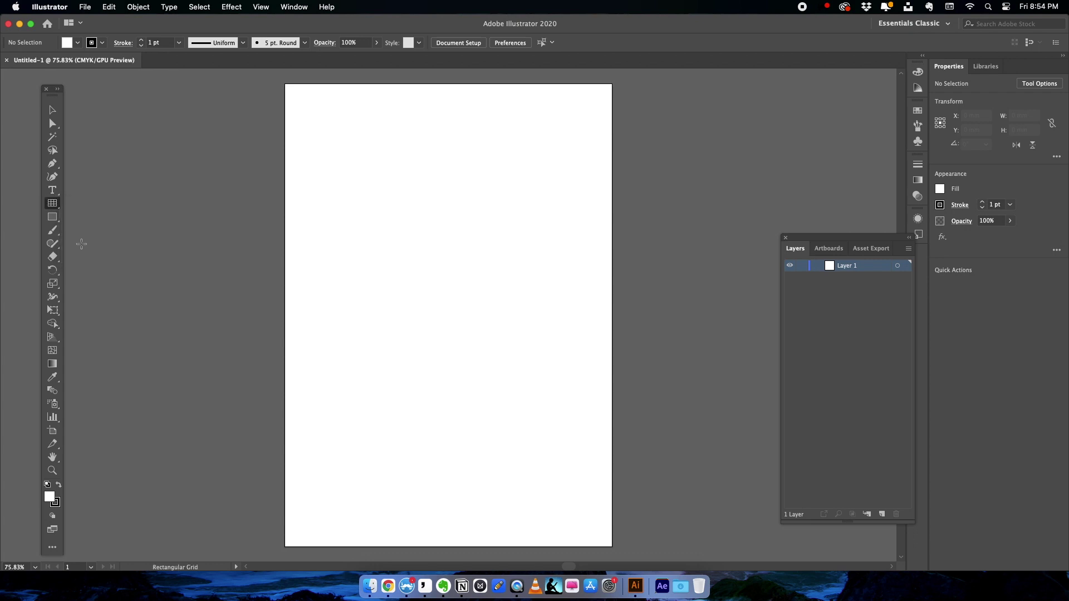
click(426, 251)
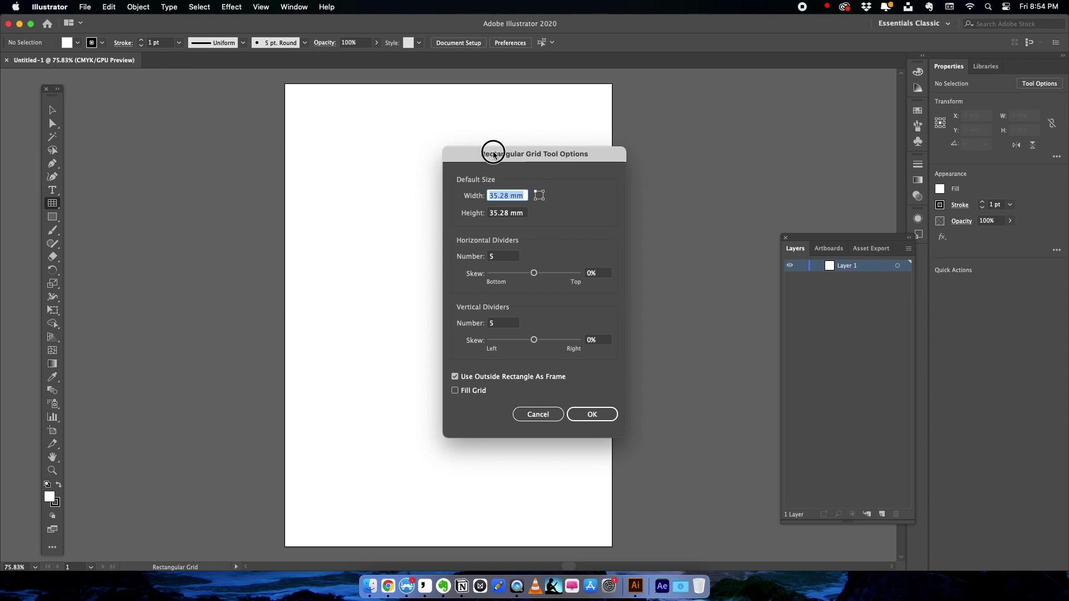
drag(492, 149, 448, 132)
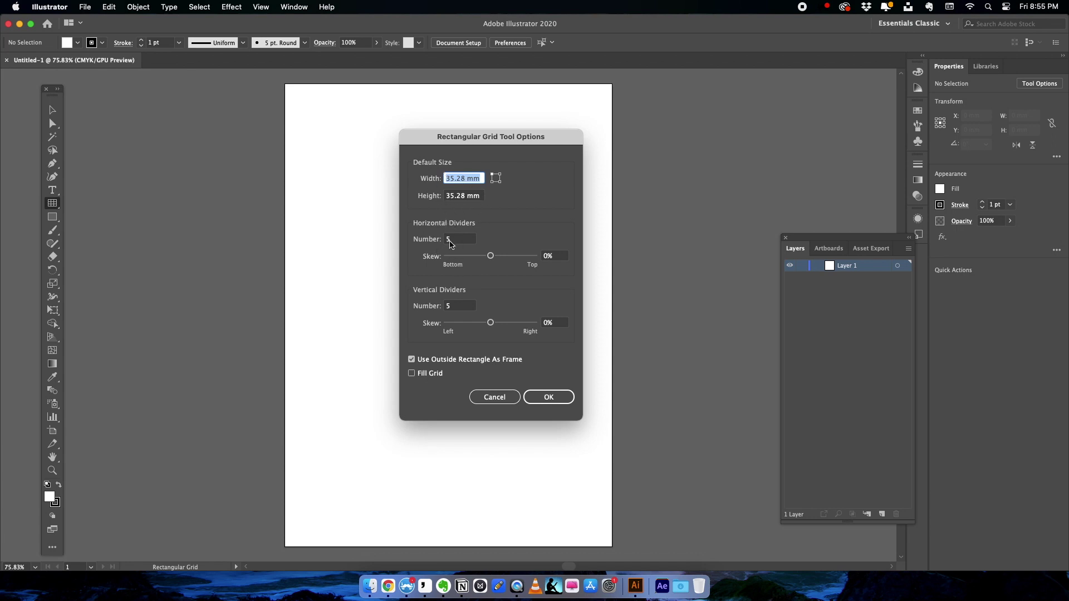
click(457, 243)
text(30)
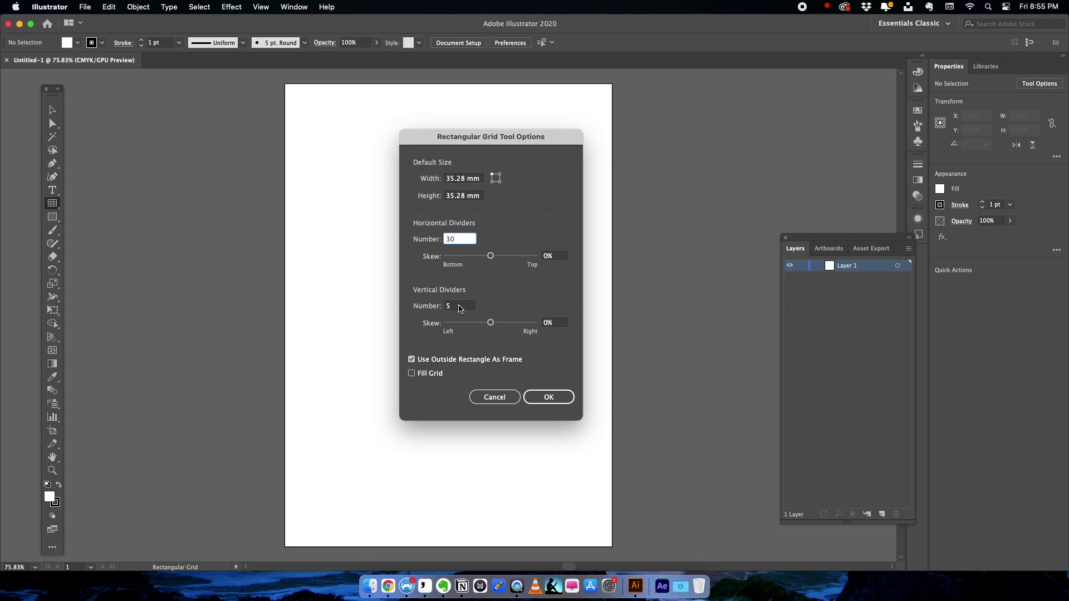
click(459, 307)
text(30)
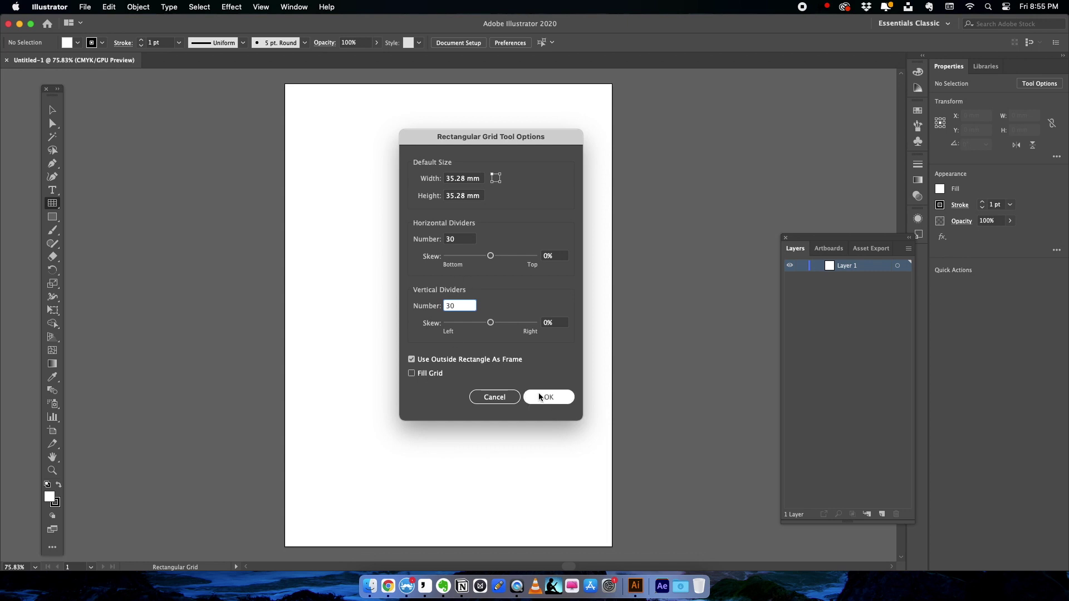
click(541, 396)
Enlarge the grid to about 132 mm square and position it around the upper middle of the artboard.
click(45, 109)
click(44, 109)
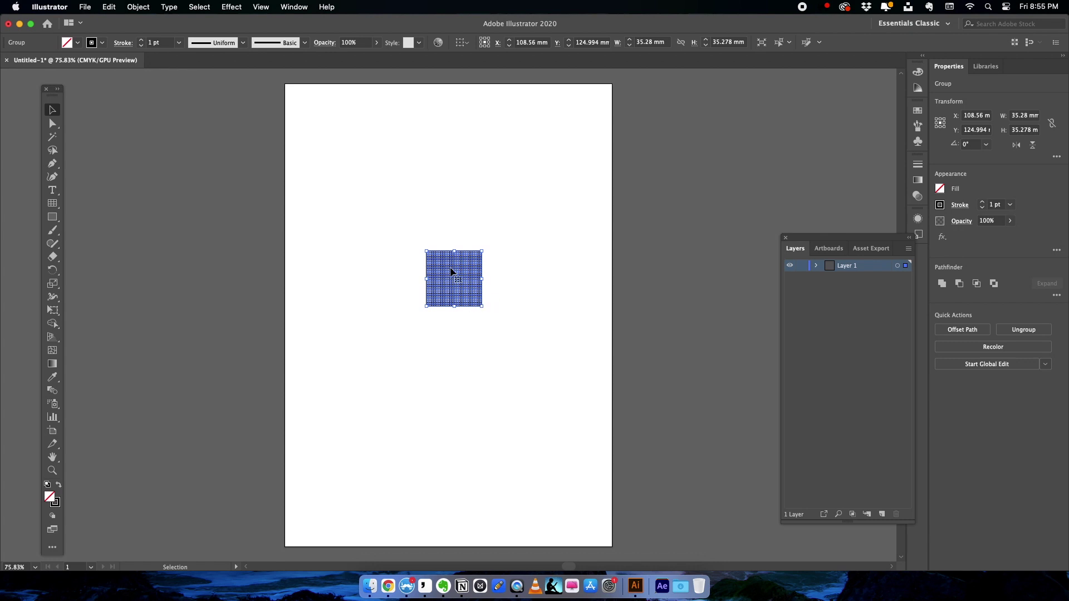
drag(448, 271, 407, 250)
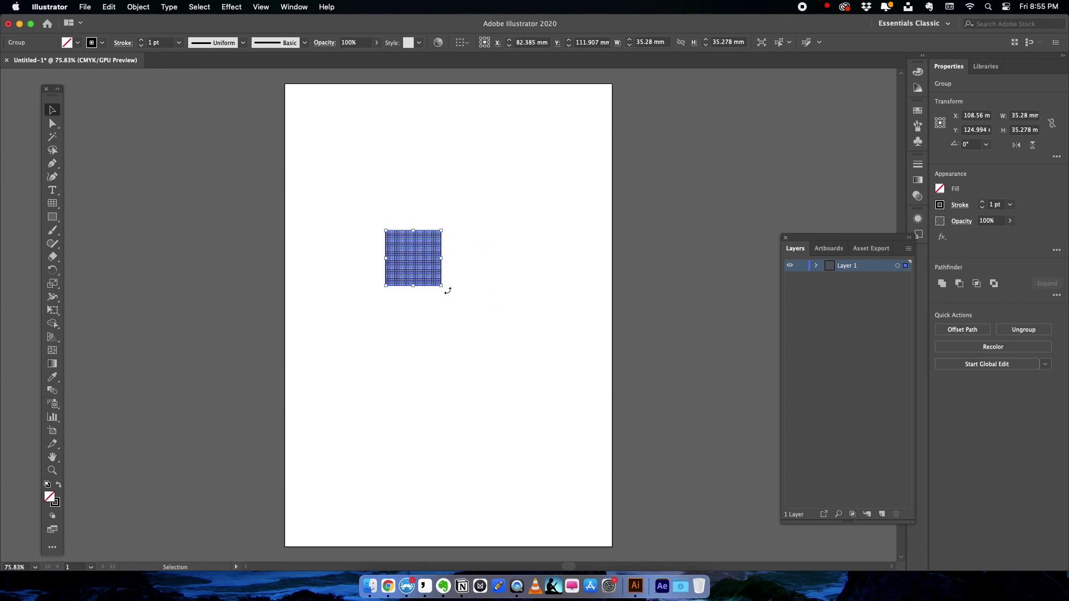
drag(446, 288, 637, 436)
click(441, 206)
drag(470, 320, 425, 275)
click(310, 191)
click(418, 251)
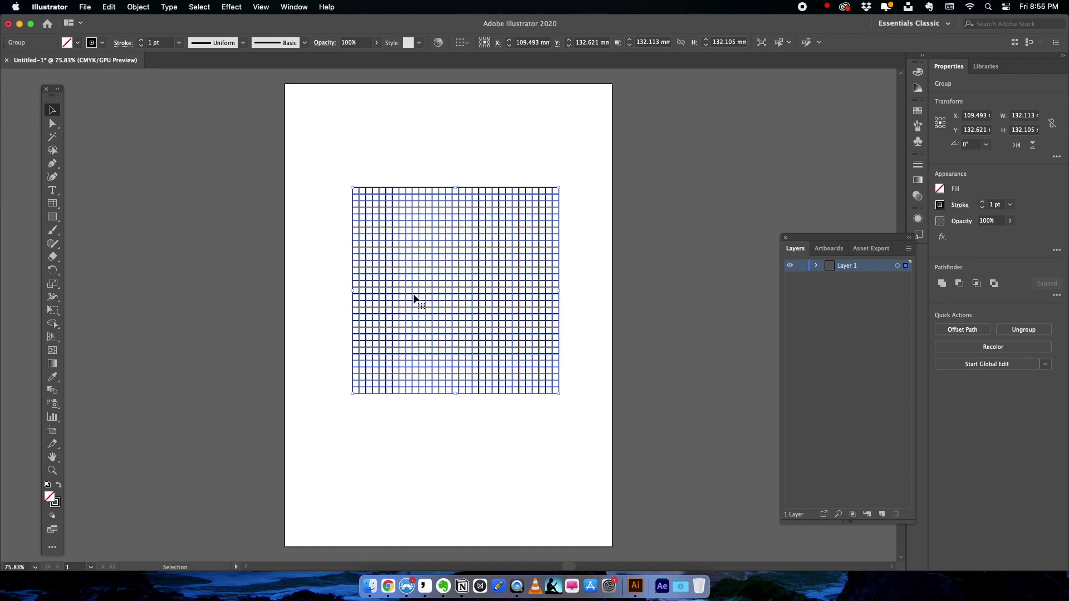
Scale the grid non-uniformly, keeping 100% horizontal and setting the vertical scale to 86.602%.
right_click(362, 257)
mouse_move(408, 402)
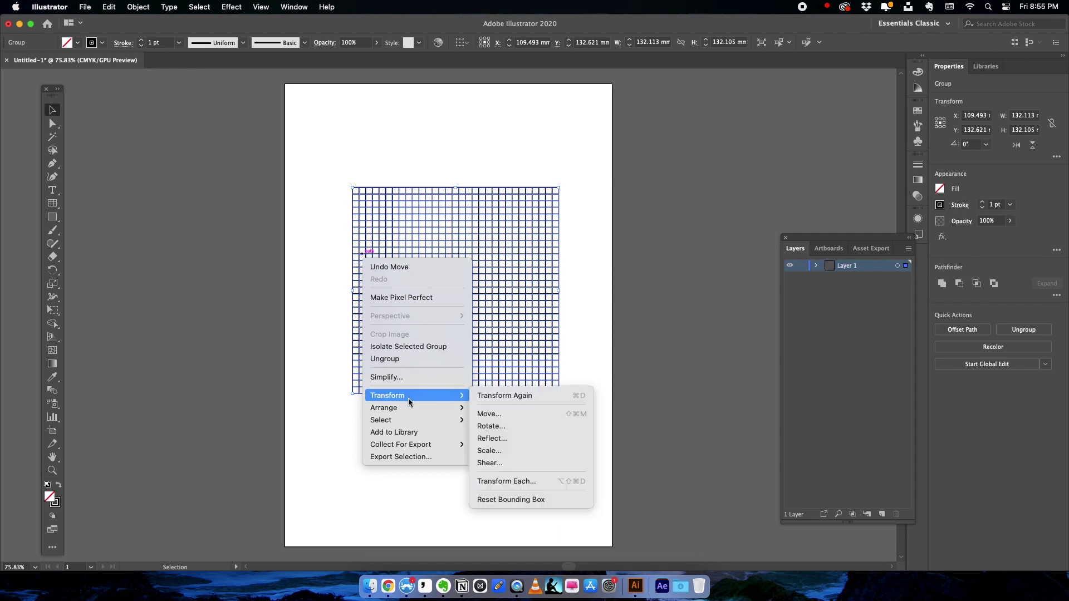
click(491, 450)
drag(485, 180, 251, 193)
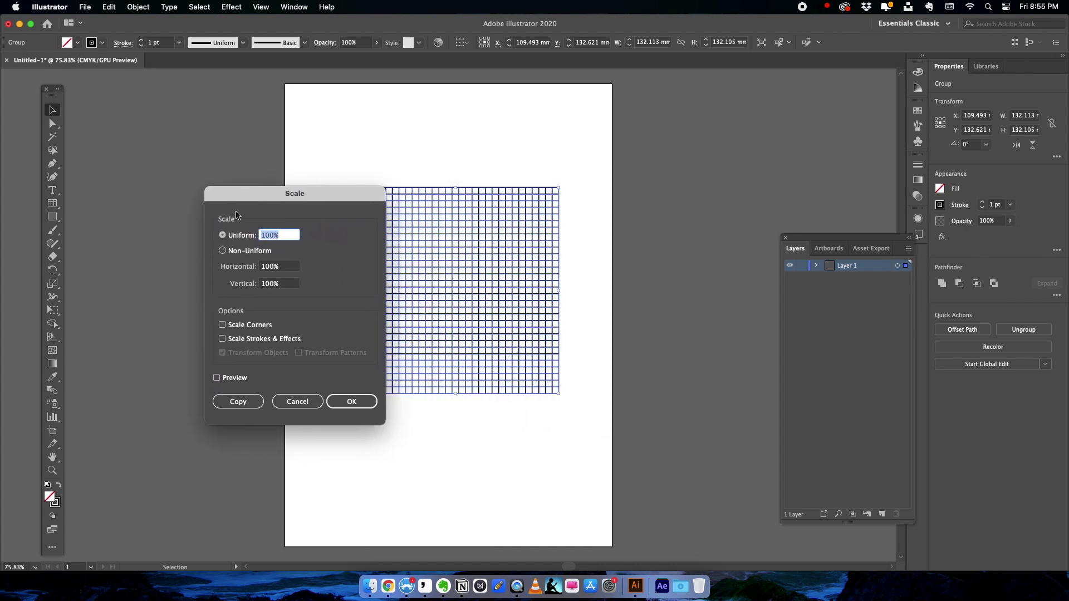
click(222, 251)
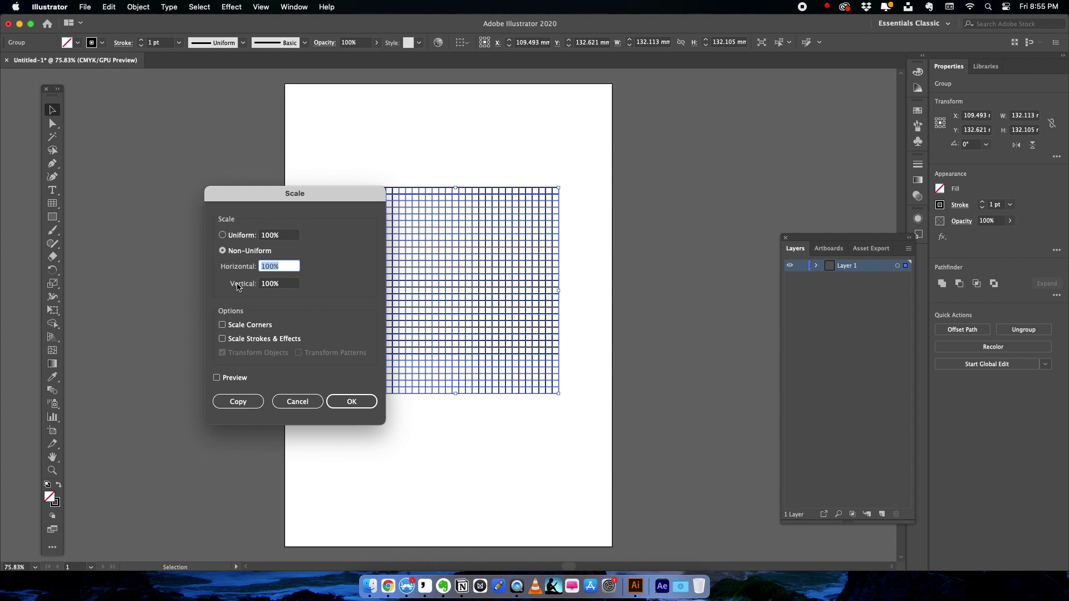
click(279, 284)
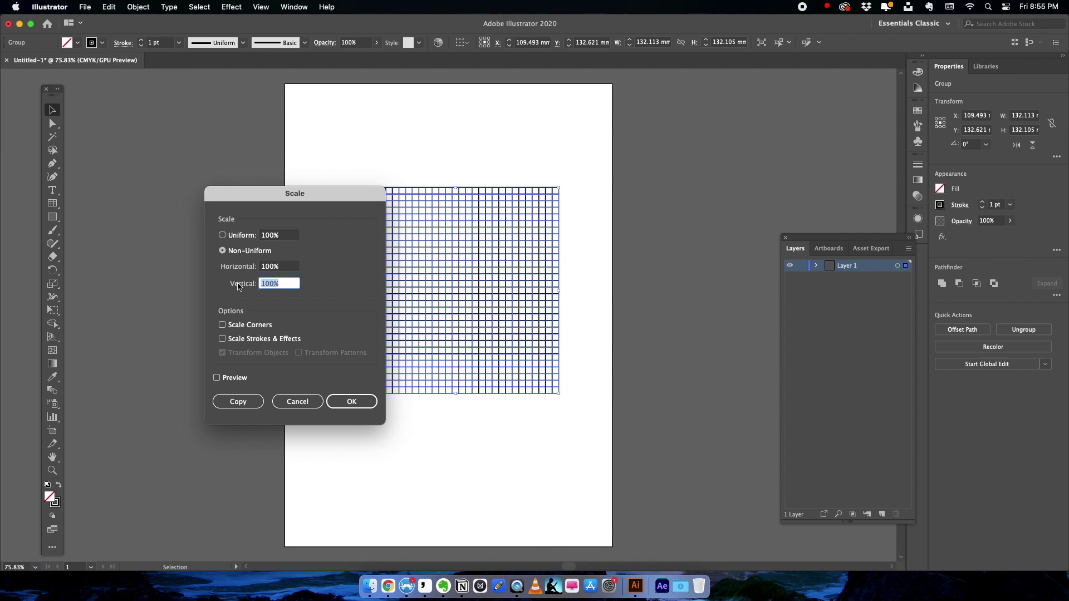
text(86.602)
click(351, 402)
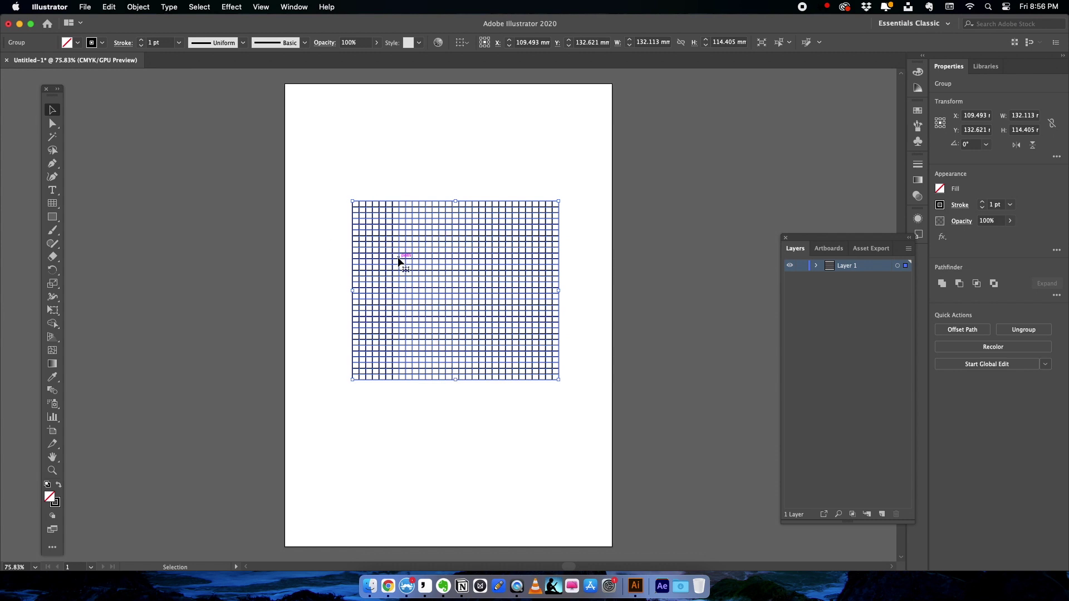
Shear the grid by 30° along the horizontal axis.
right_click(381, 259)
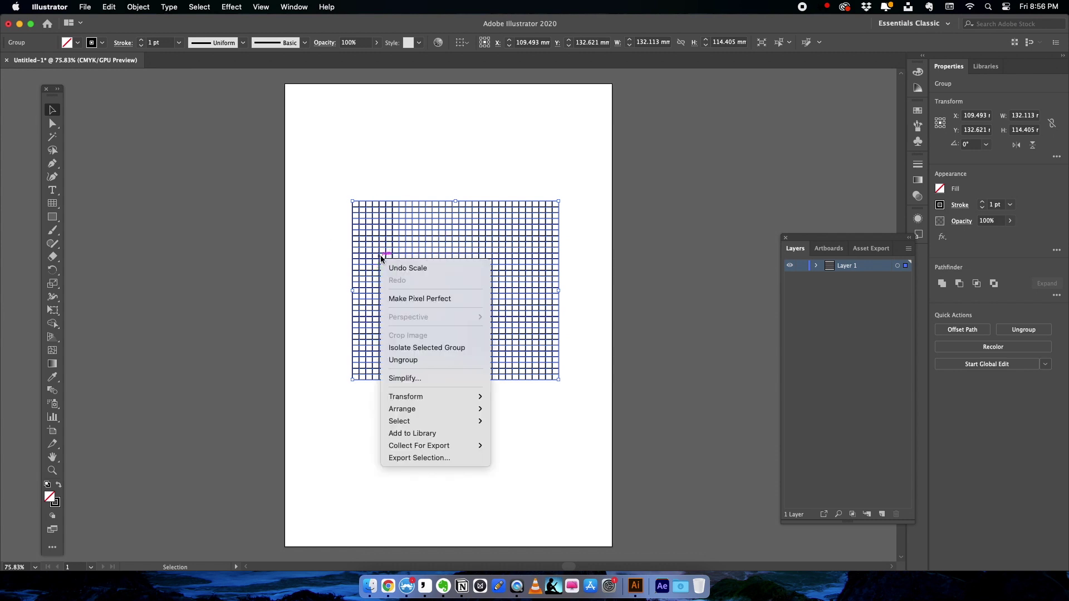
mouse_move(431, 395)
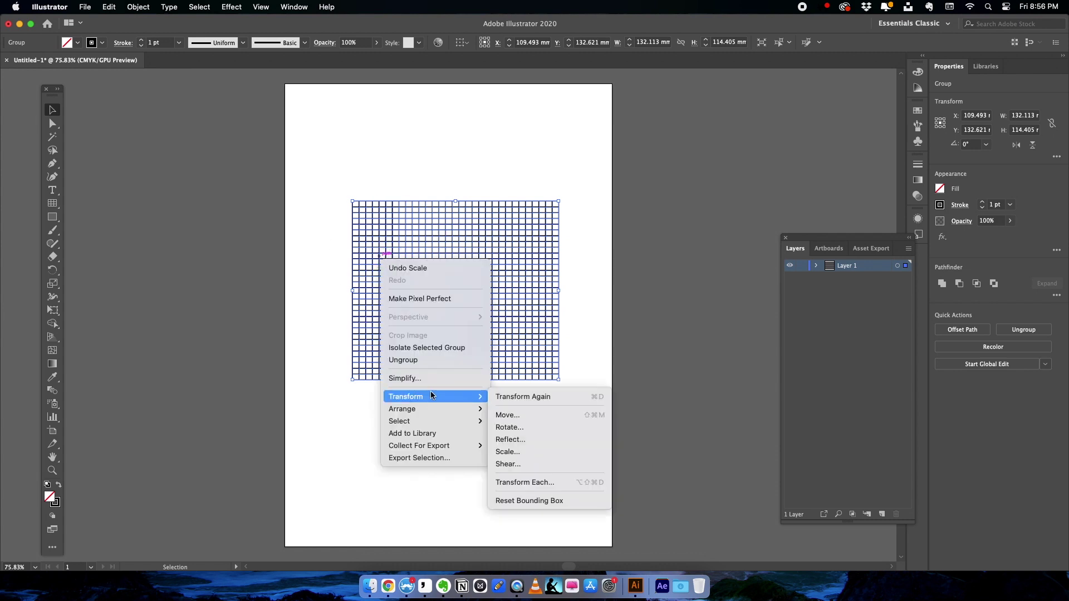
click(501, 463)
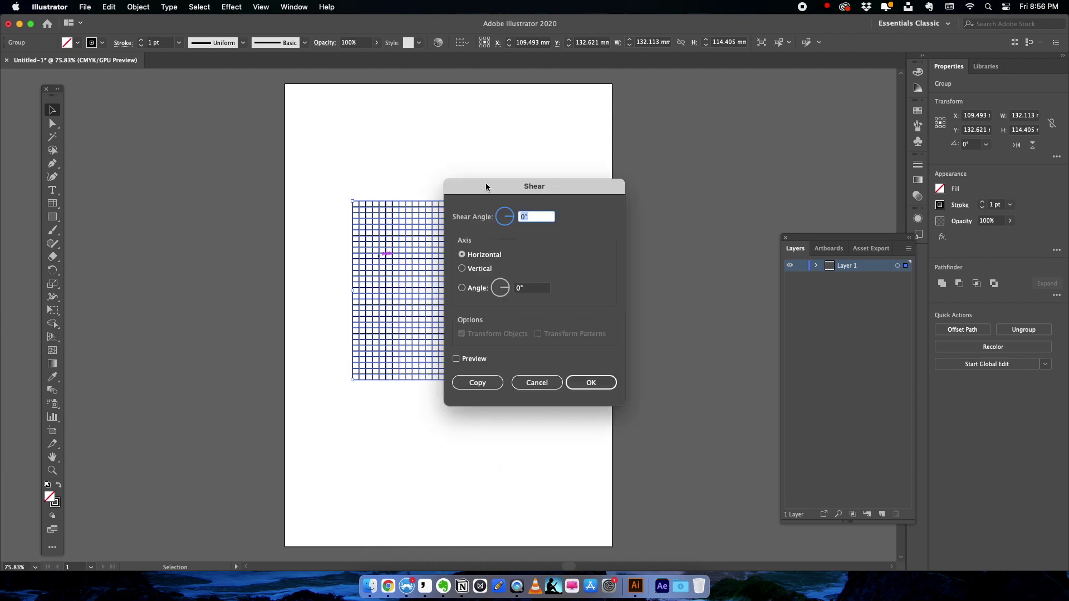
drag(487, 184, 231, 191)
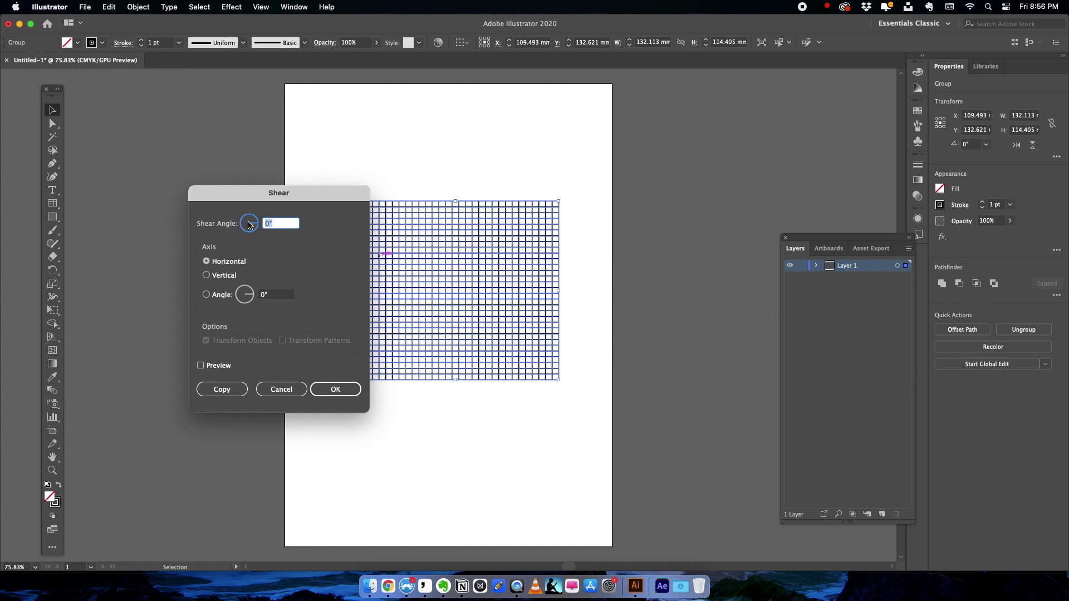
text(30)
click(338, 388)
click(402, 148)
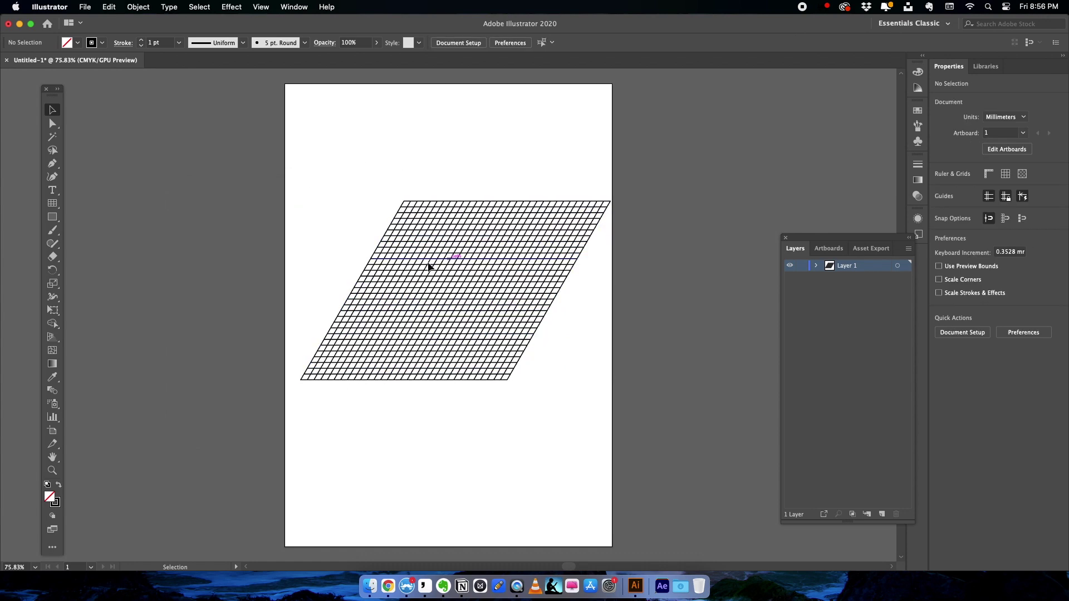
Rotate the sheared grid 30° clockwise so it forms a horizontal isometric diamond.
click(438, 262)
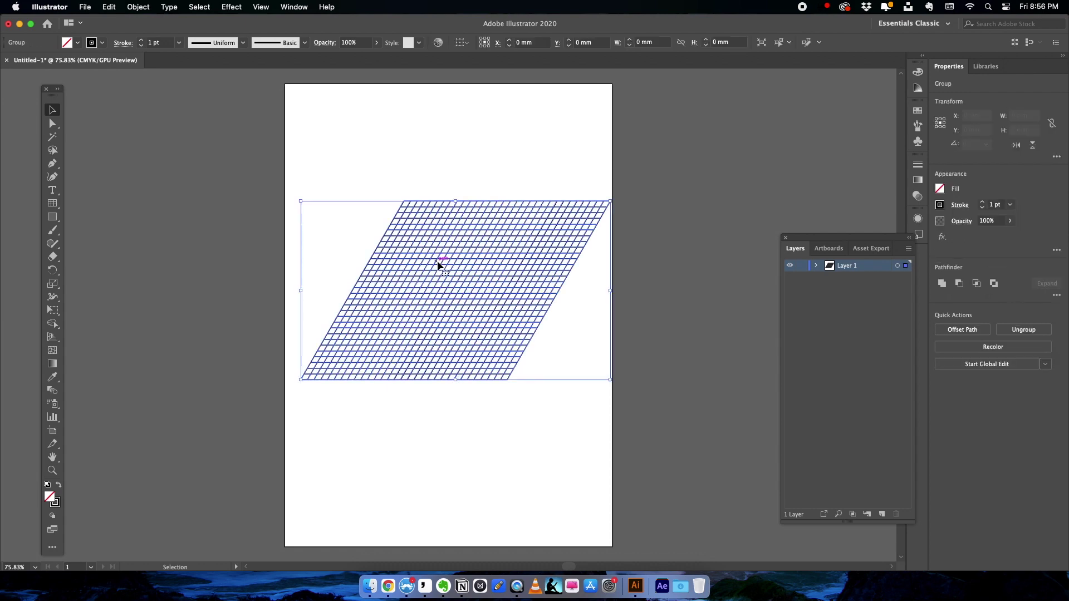
click(380, 187)
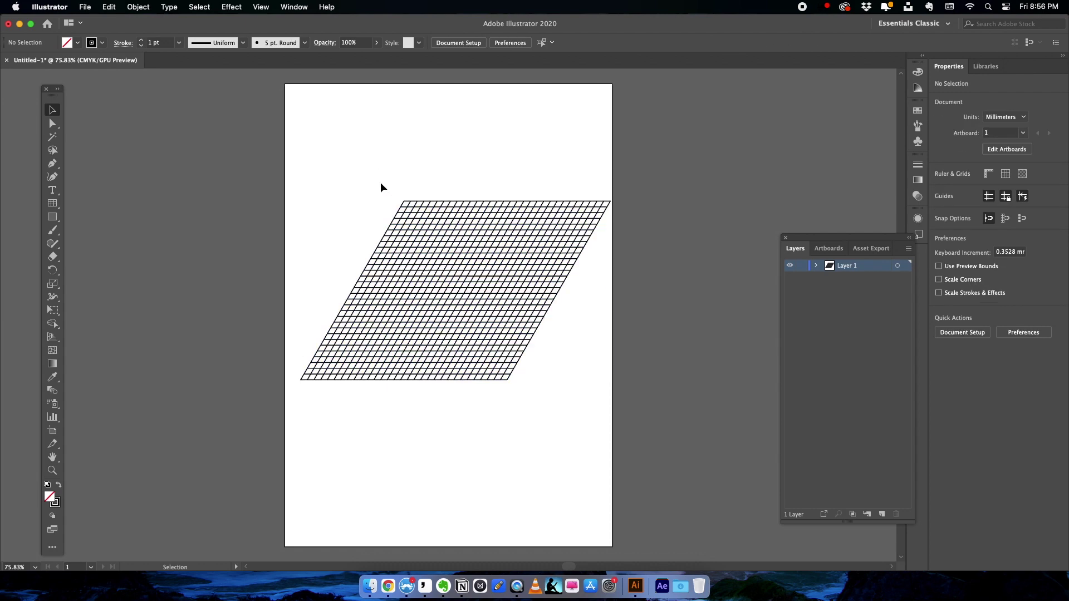
click(381, 257)
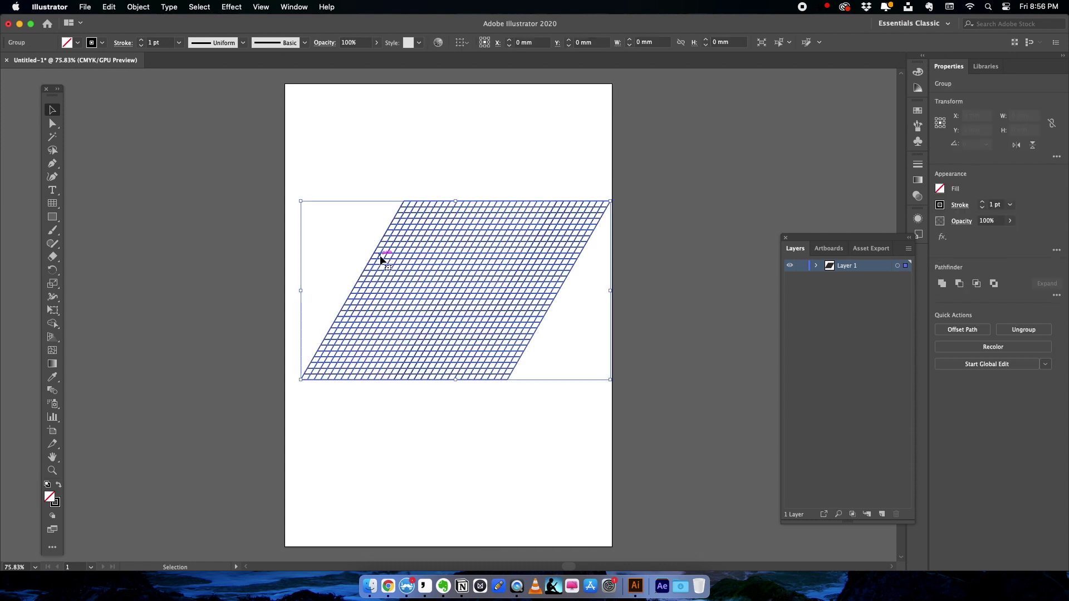
right_click(383, 249)
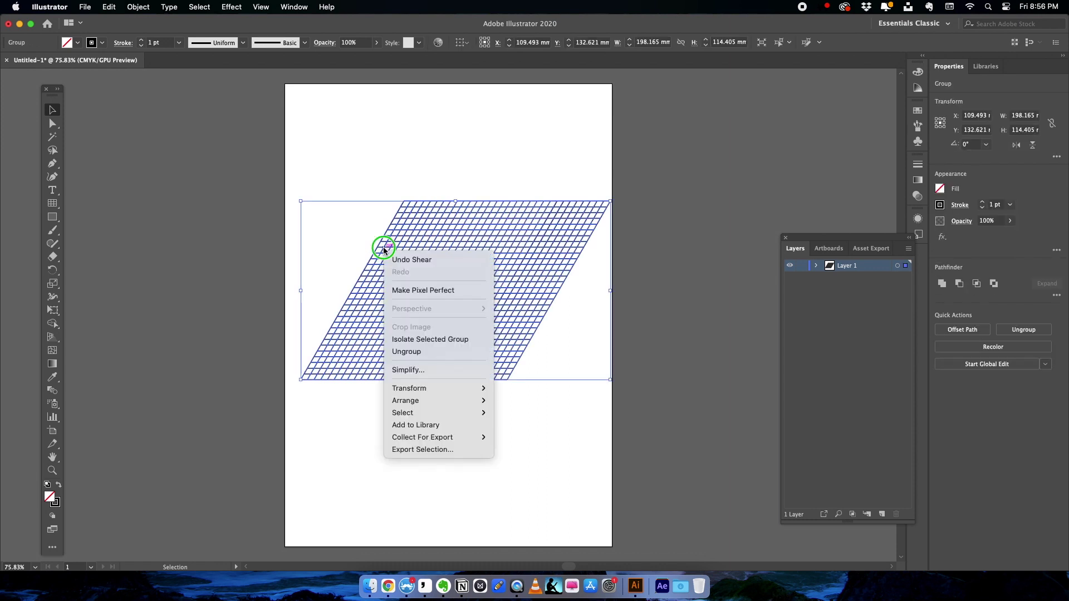
mouse_move(423, 393)
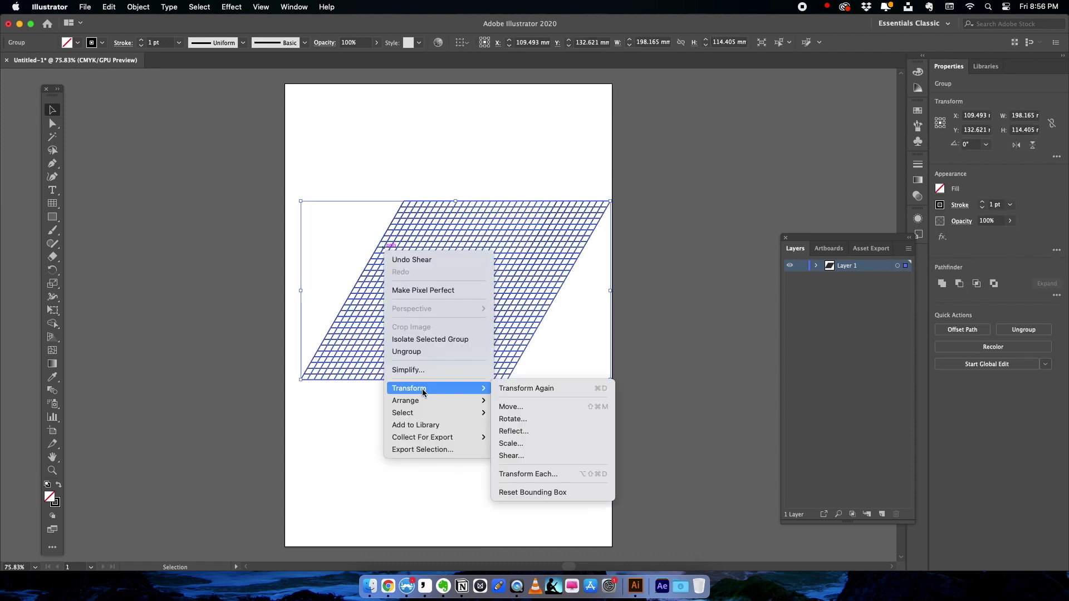
click(517, 419)
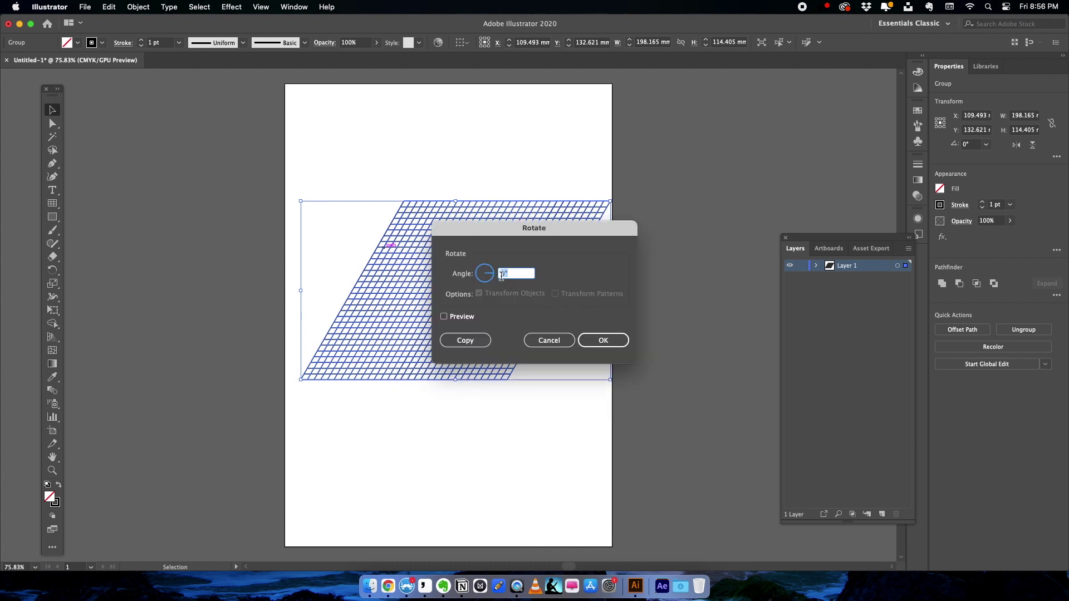
click(602, 341)
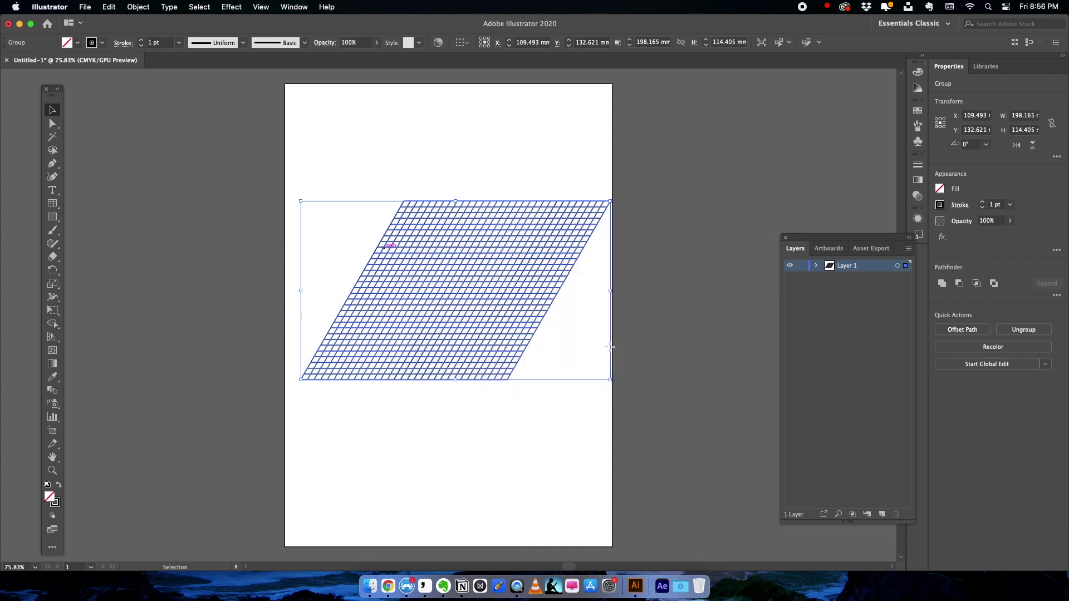
Move the isometric grid to the artboard's horizontal center, at X 105 mm and Y about 147.5 mm.
click(455, 410)
click(420, 269)
drag(419, 270, 406, 300)
click(289, 201)
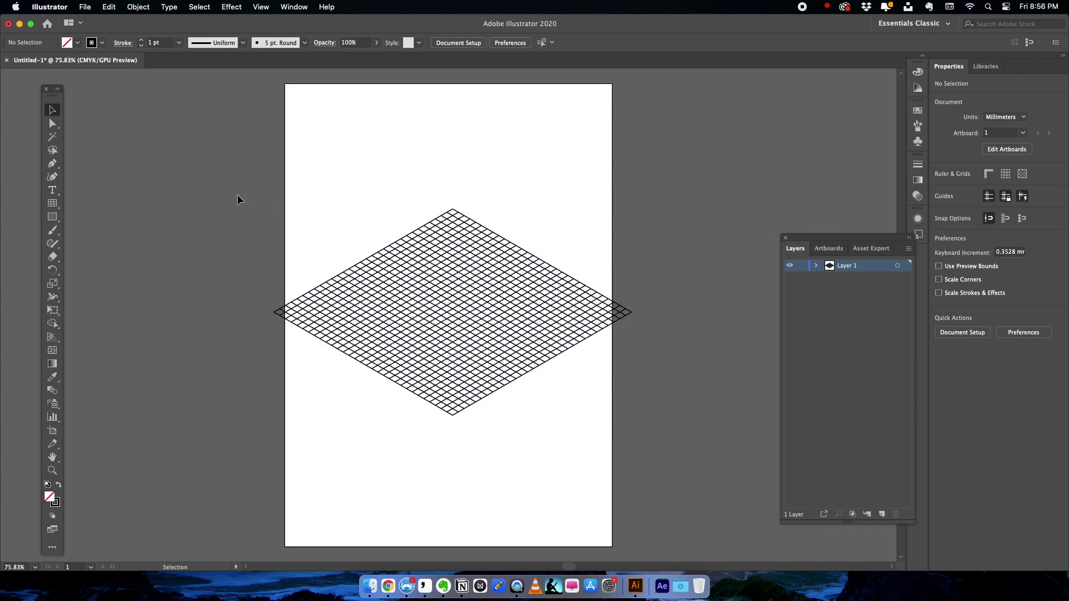
drag(477, 286, 423, 279)
click(472, 177)
click(493, 191)
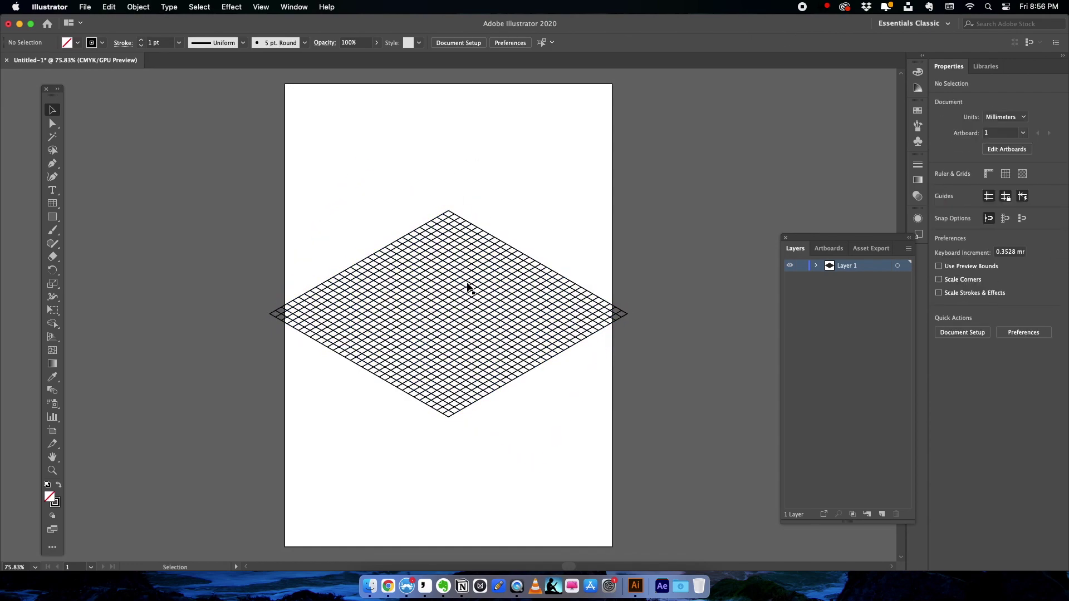
Convert the isometric grid group into guides.
click(430, 287)
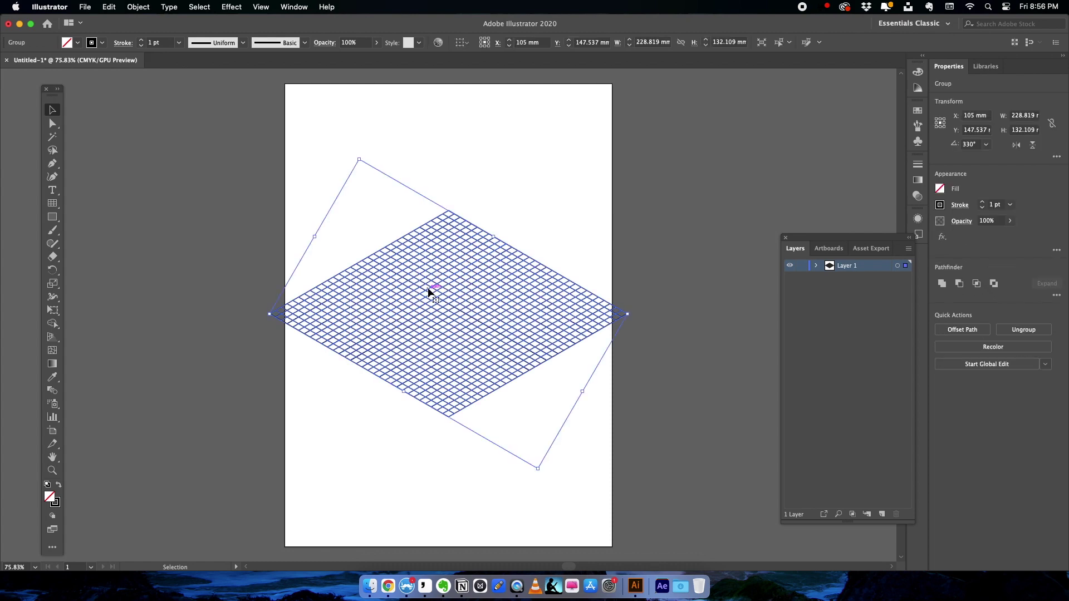
click(511, 195)
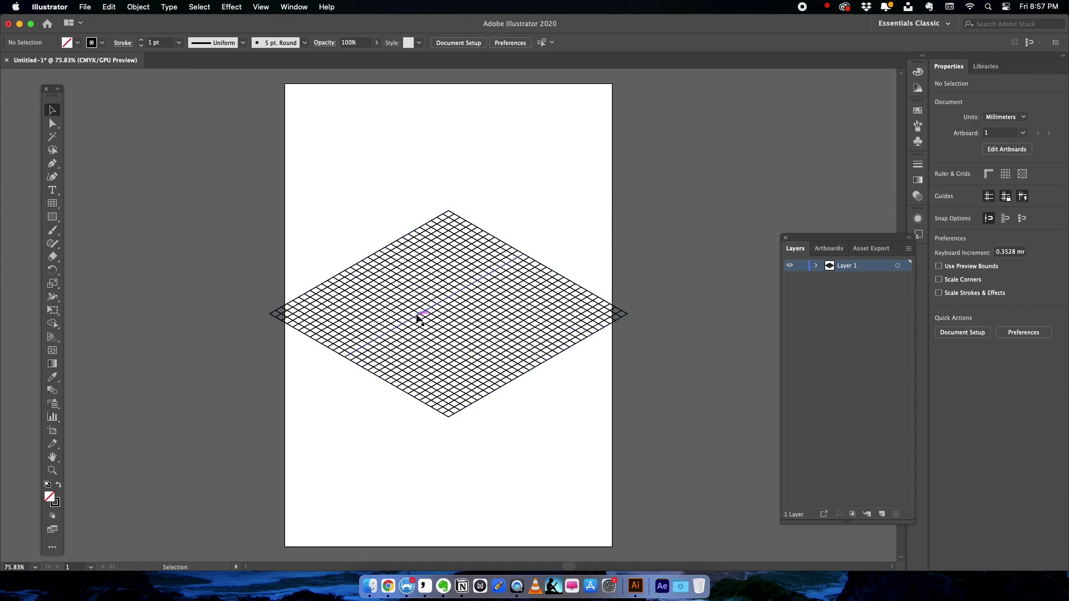
click(419, 263)
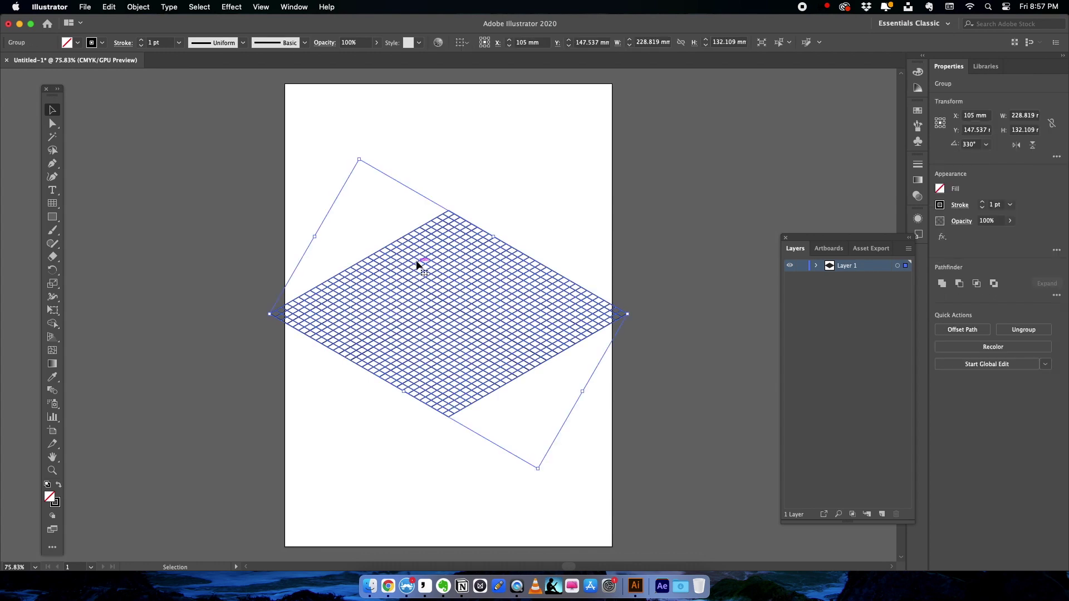
click(260, 7)
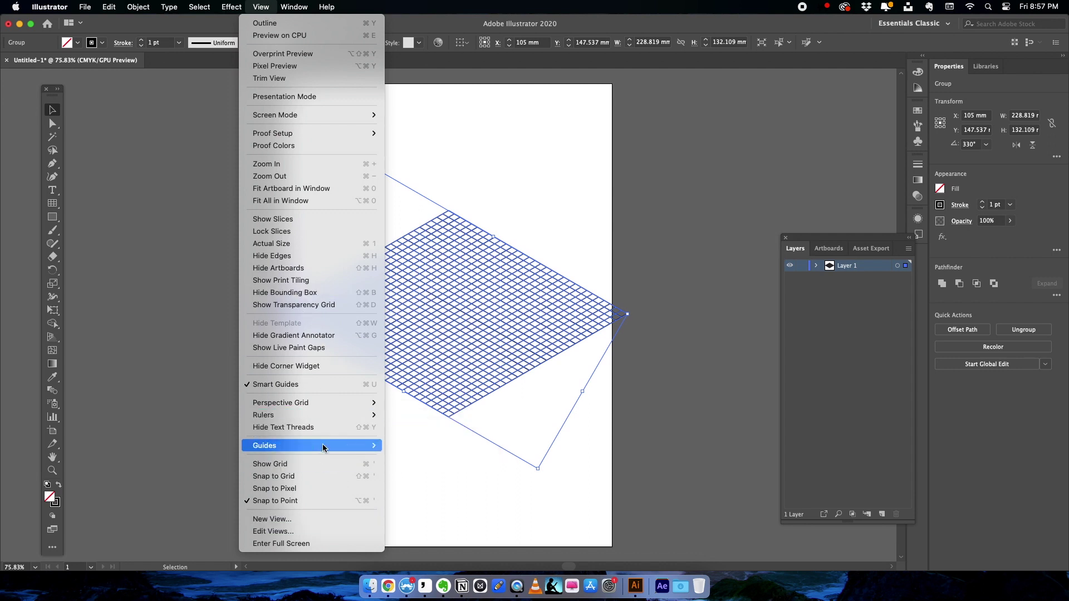
mouse_move(346, 450)
click(450, 472)
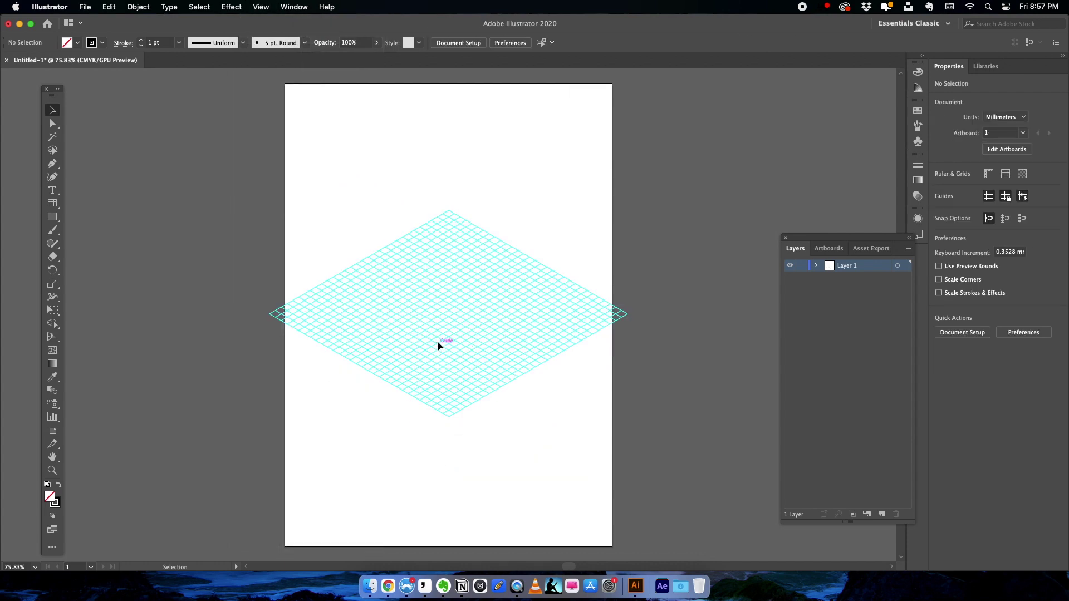
click(53, 163)
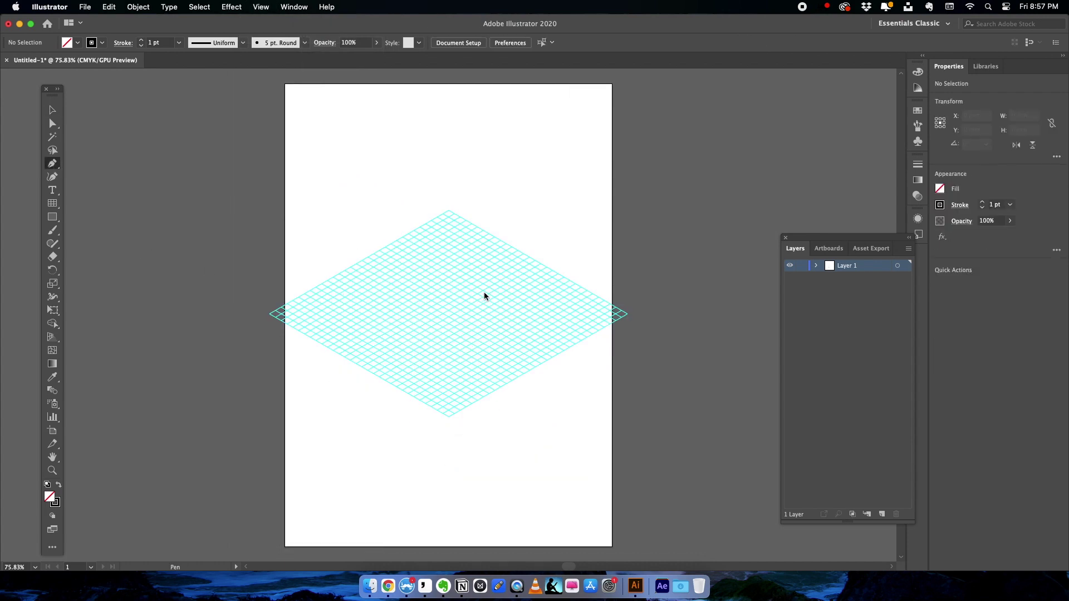
click(425, 284)
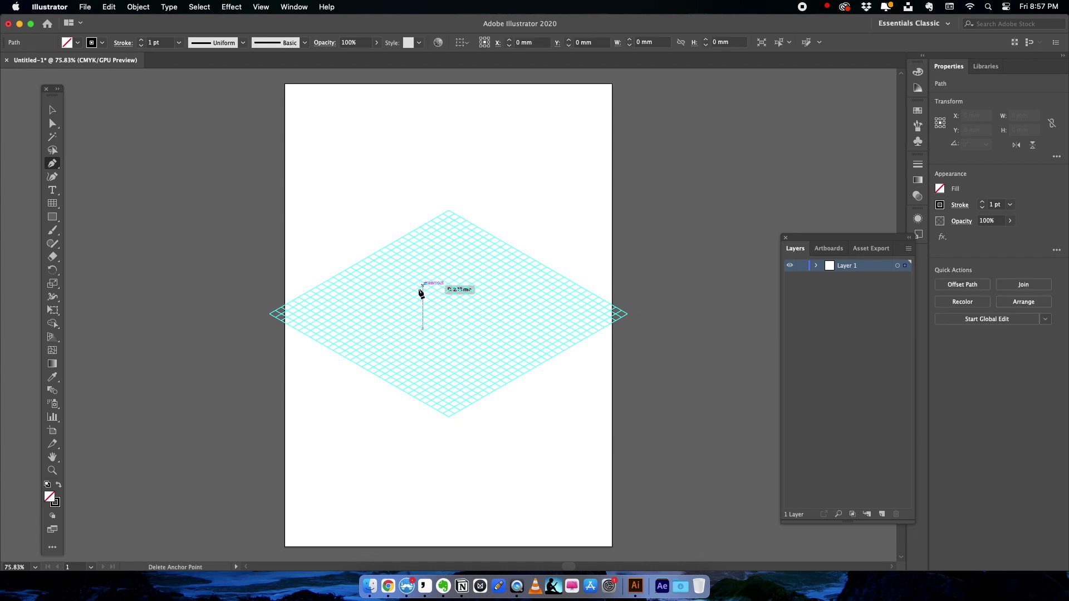
click(380, 311)
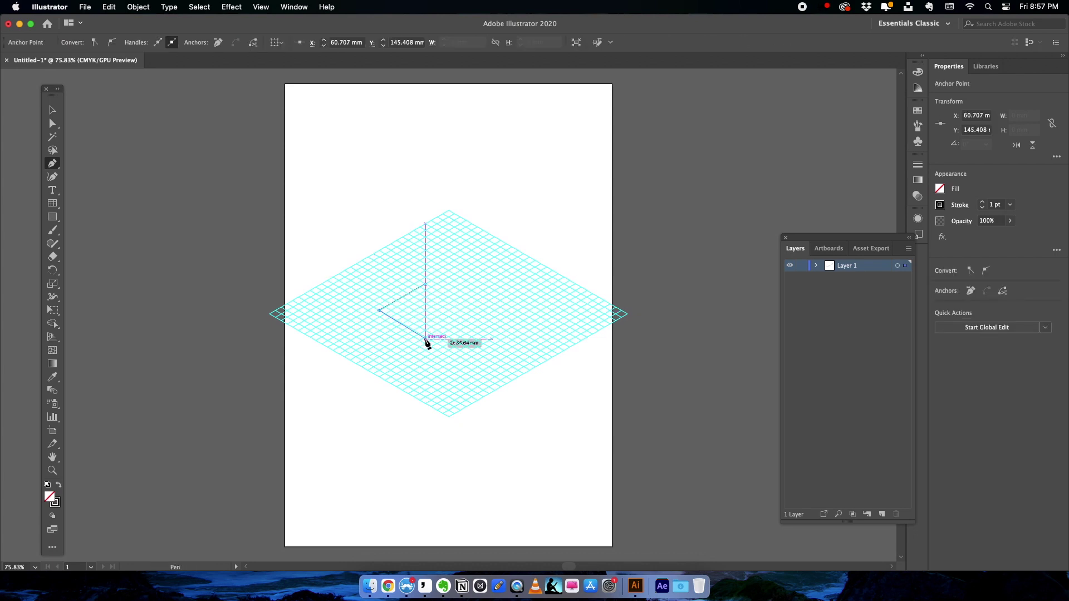
key(super+z)
key(super+z)
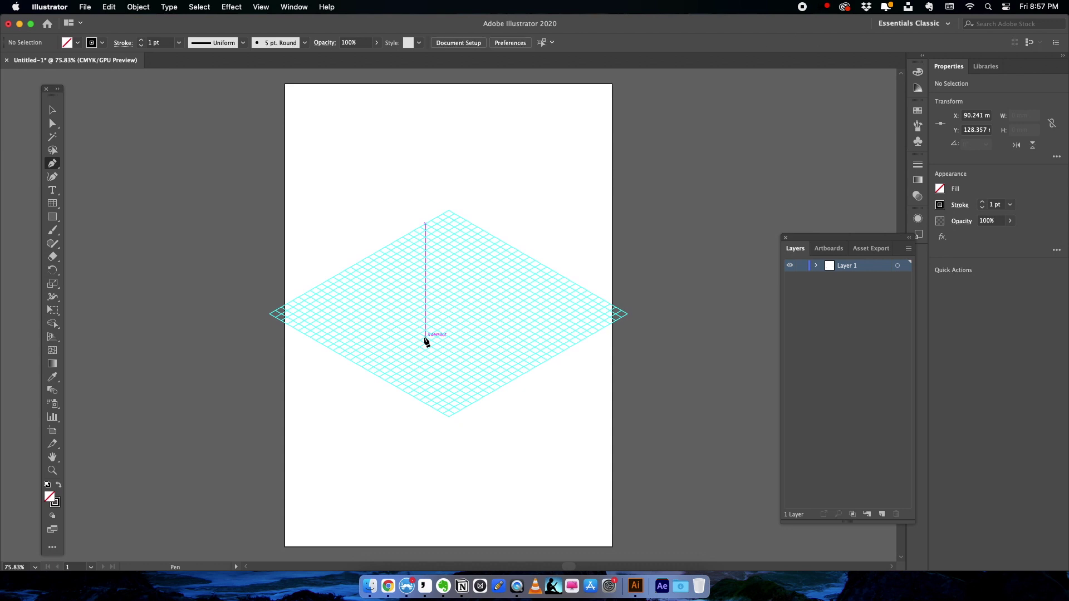
click(52, 110)
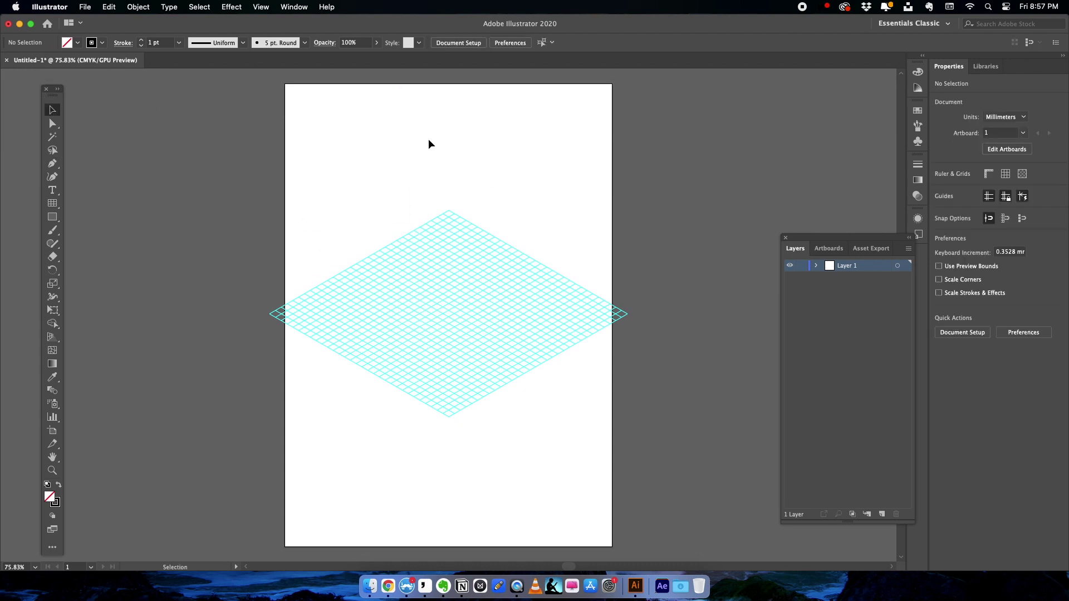
Add a new layer above the isometric guides' layer at 100% zoom and dismiss the message notification.
key(super+1)
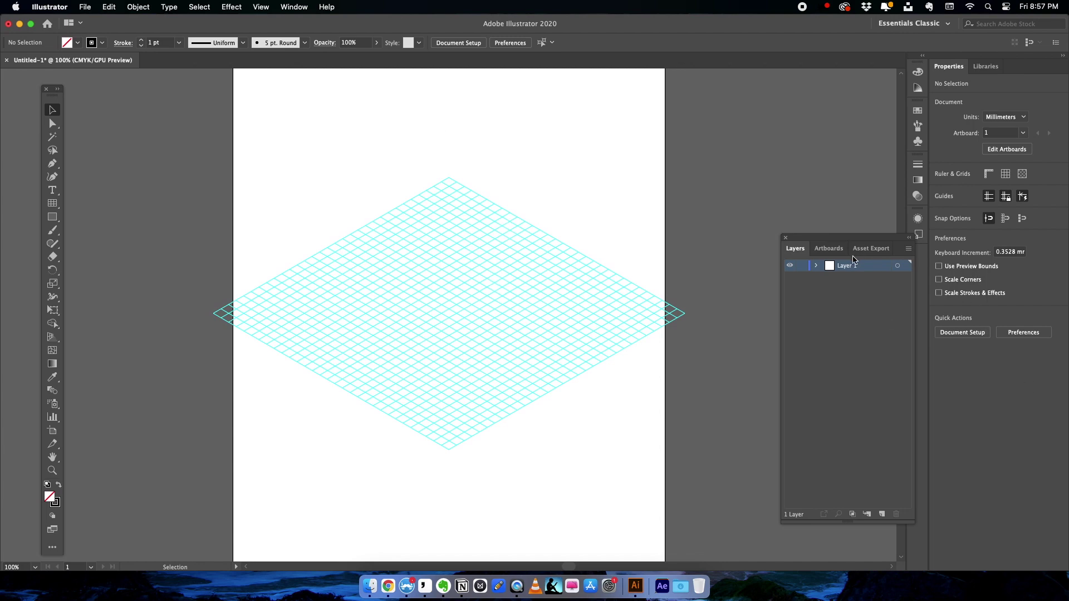
drag(829, 246, 737, 179)
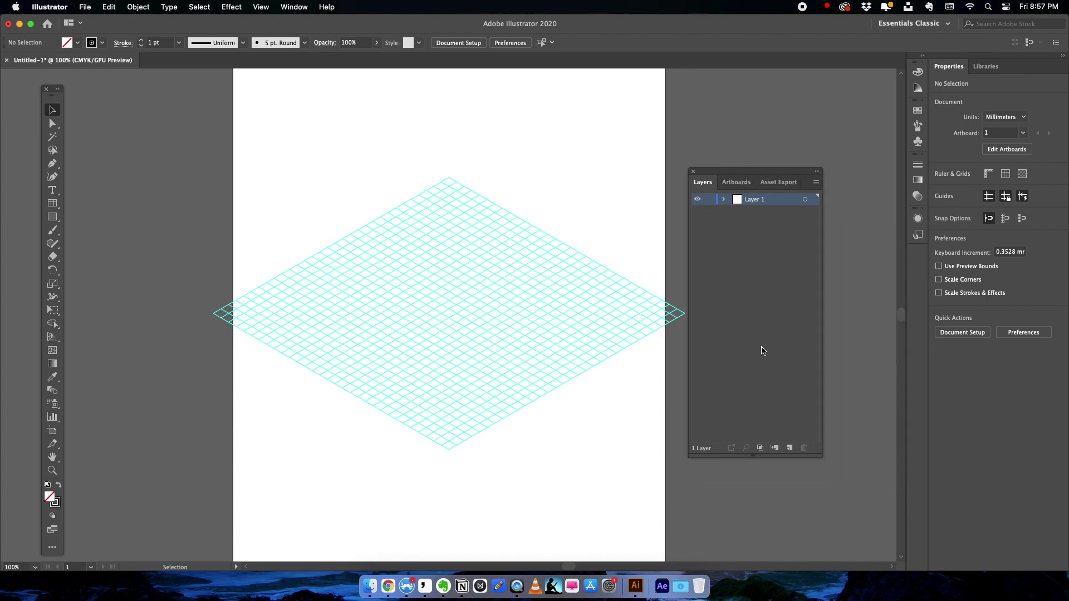
click(789, 447)
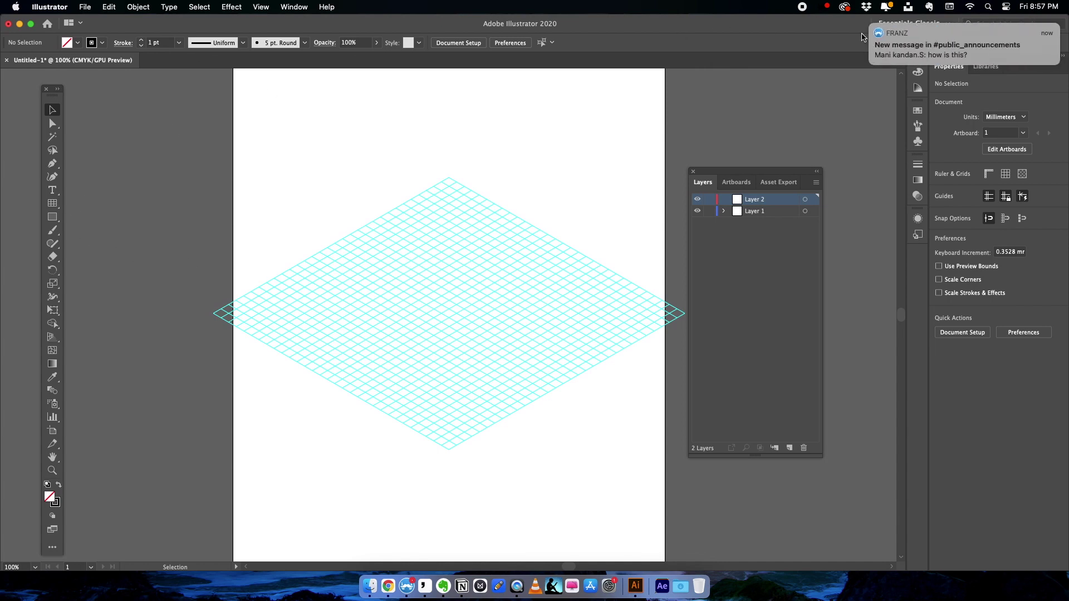
click(871, 27)
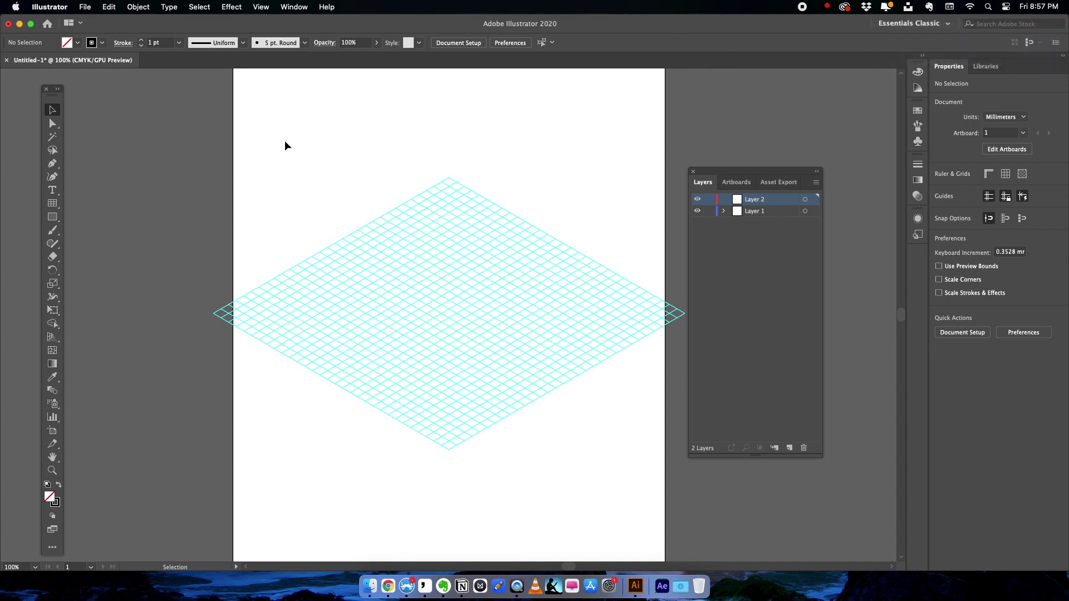
Draw a closed isometric diamond with the Pen tool along the guides, about 88.6 mm wide and 51 mm high.
click(53, 163)
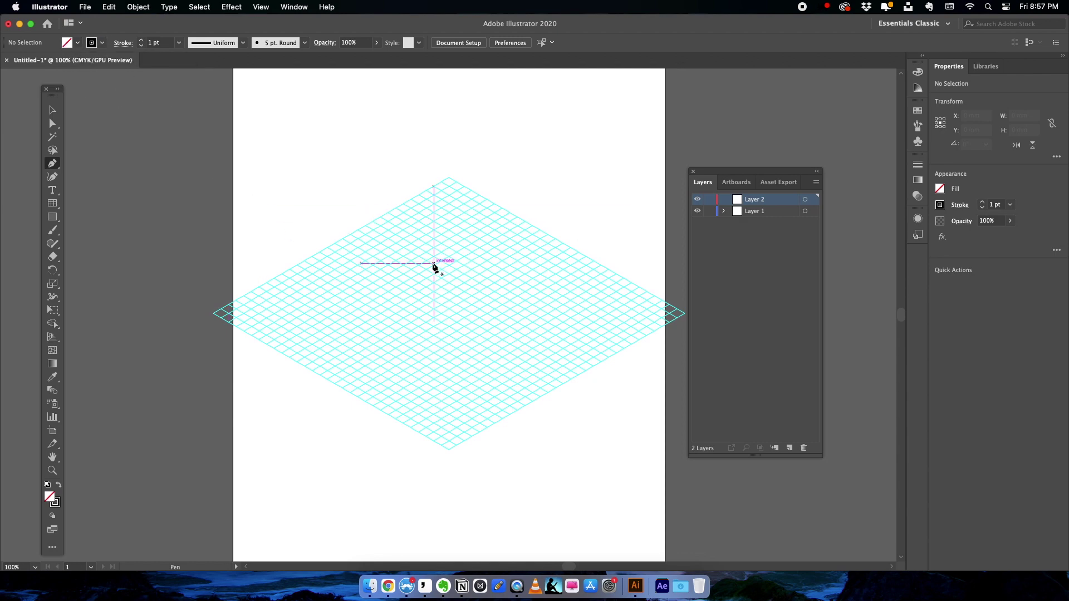
click(434, 248)
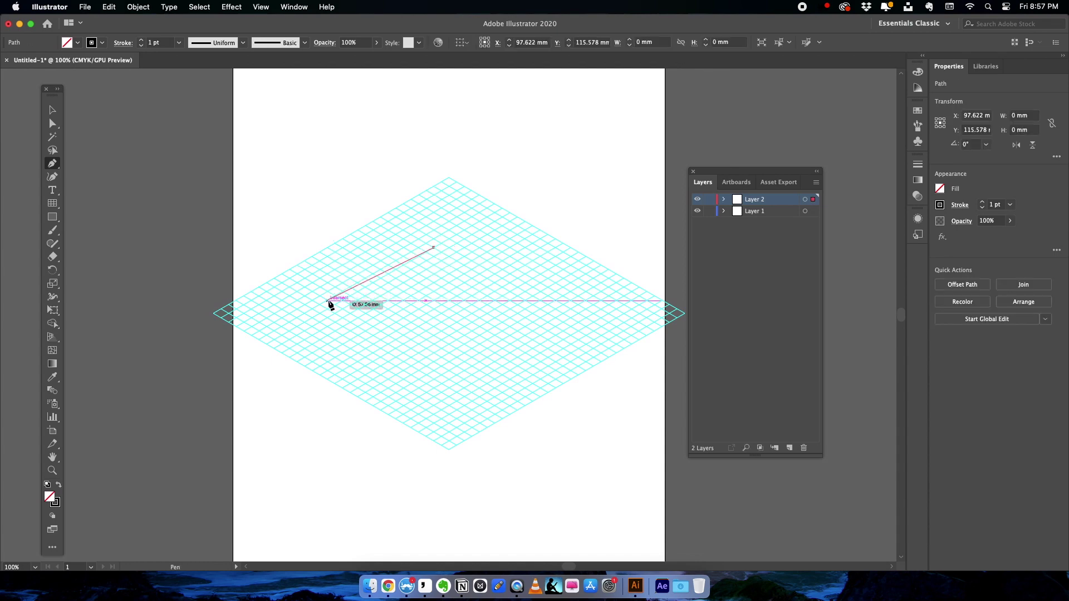
click(343, 304)
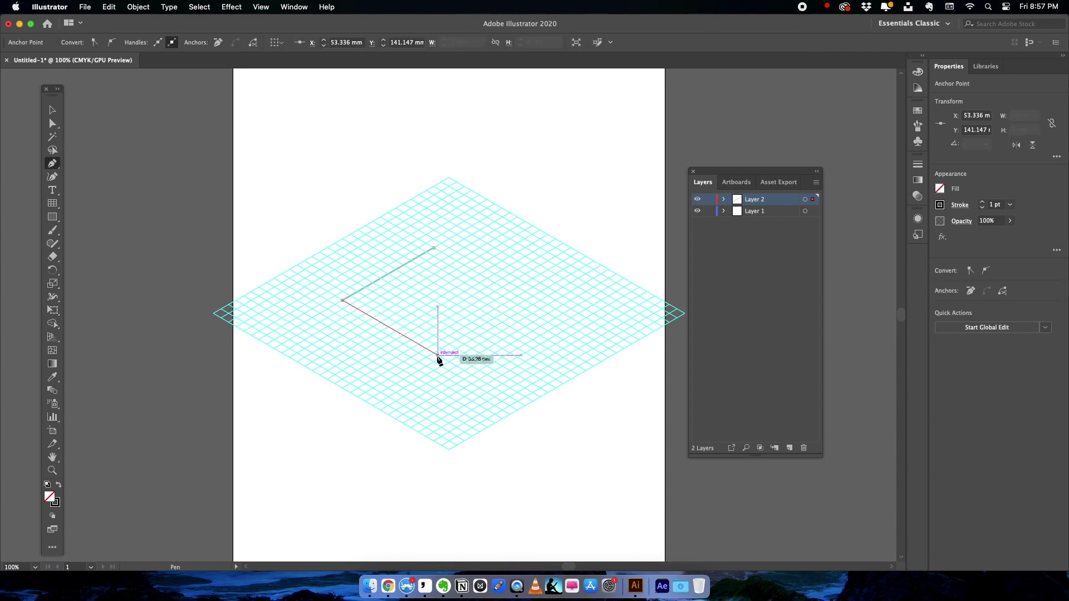
click(434, 352)
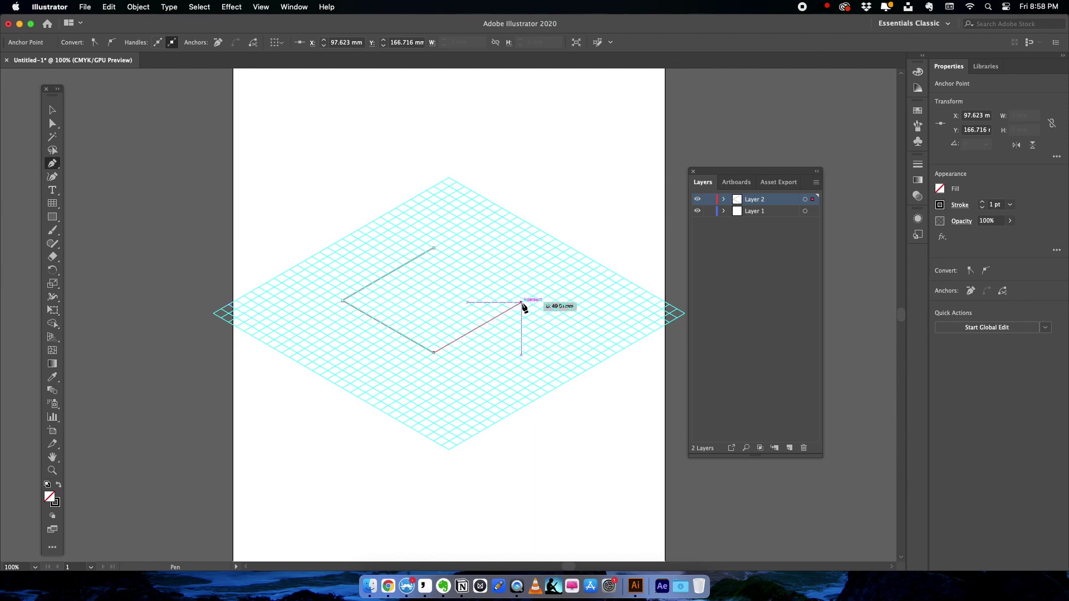
click(526, 300)
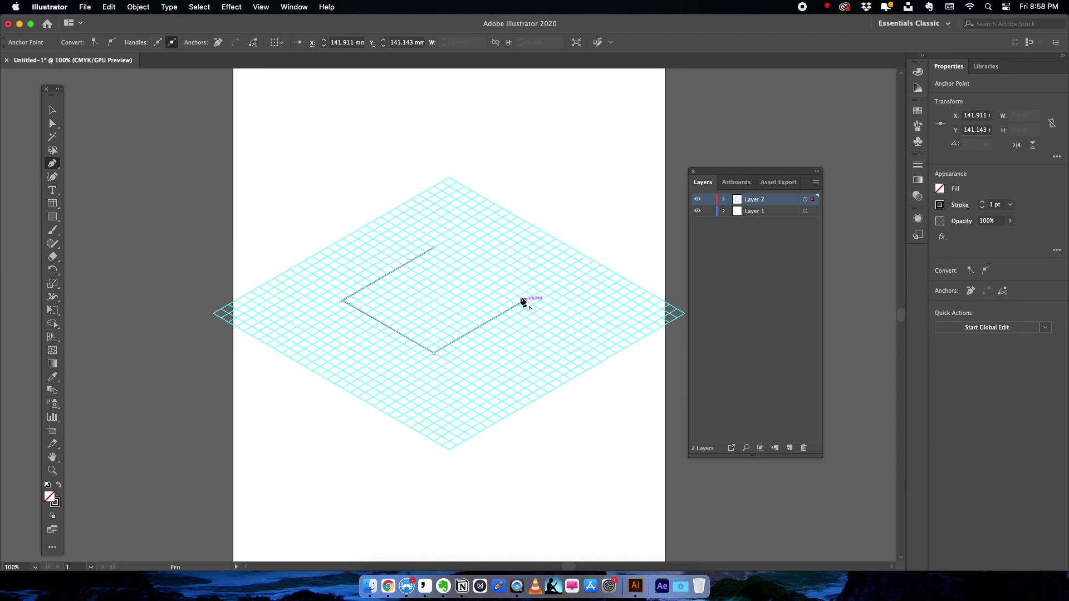
click(434, 248)
click(46, 111)
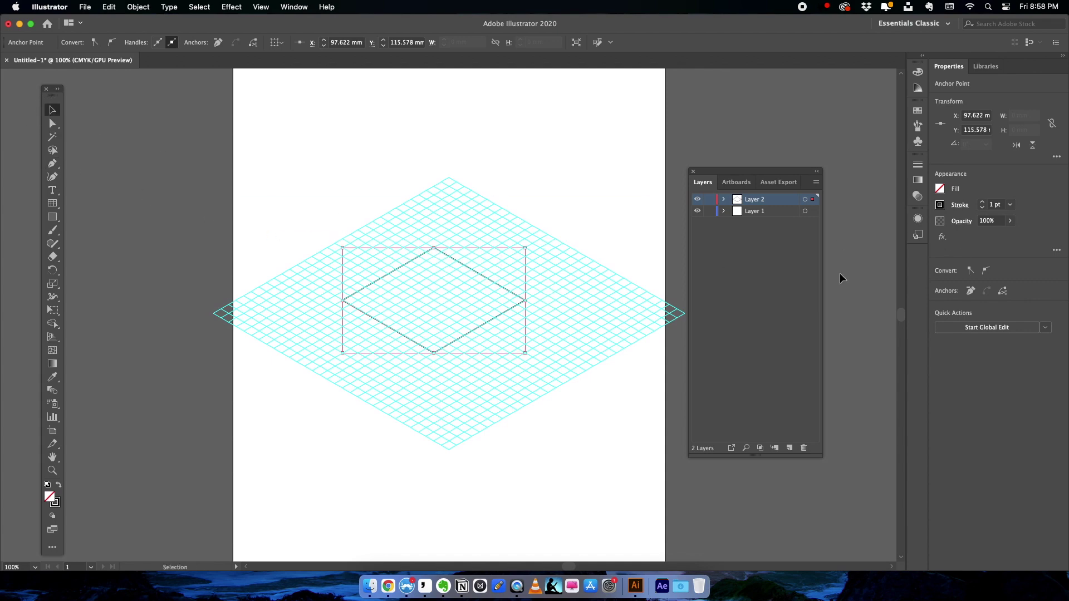
Fill the isometric diamond with the dark red swatch.
click(940, 189)
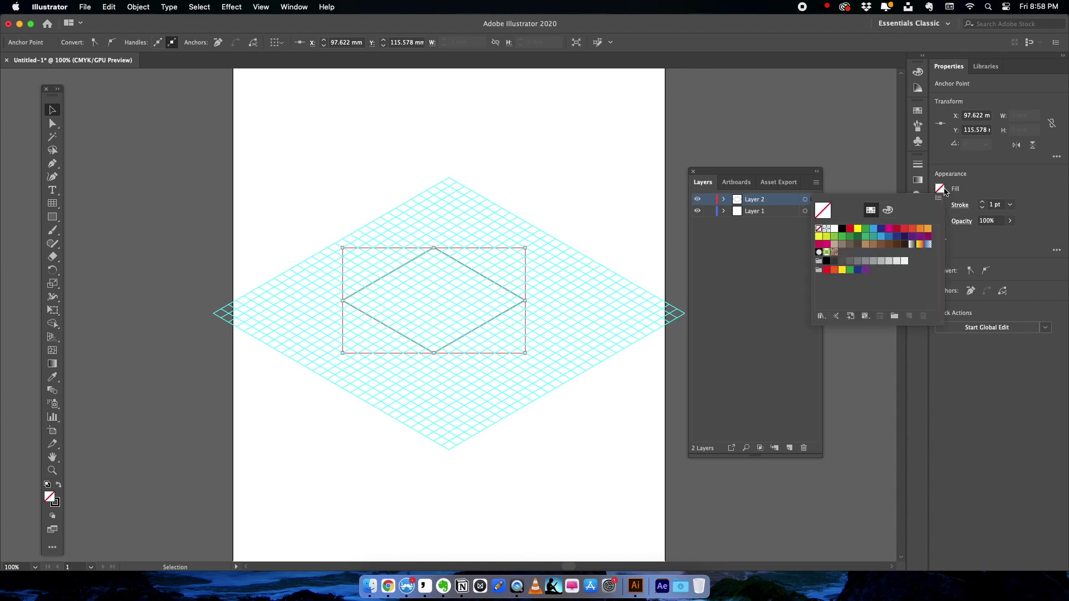
click(892, 230)
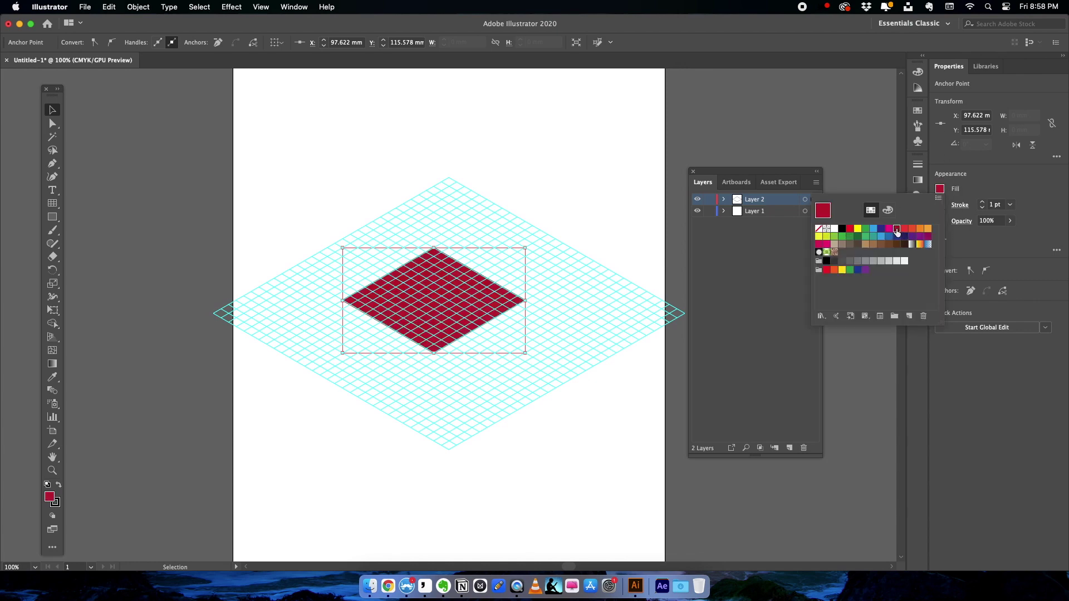
click(243, 140)
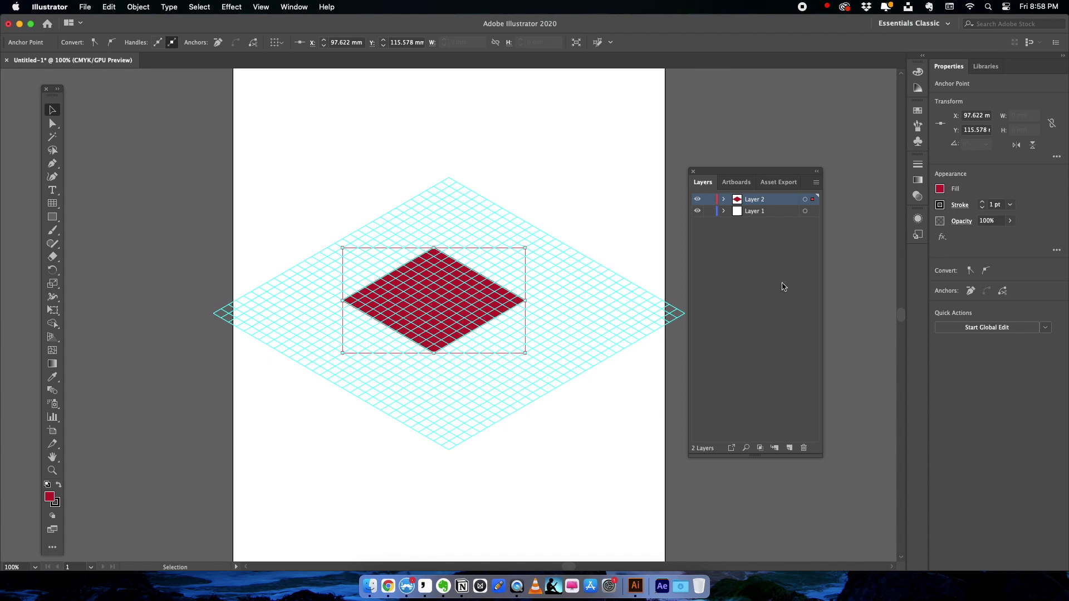
Add a new layer between the diamond's layer and the guides' layer and make it active.
click(789, 448)
drag(747, 211, 723, 202)
click(757, 212)
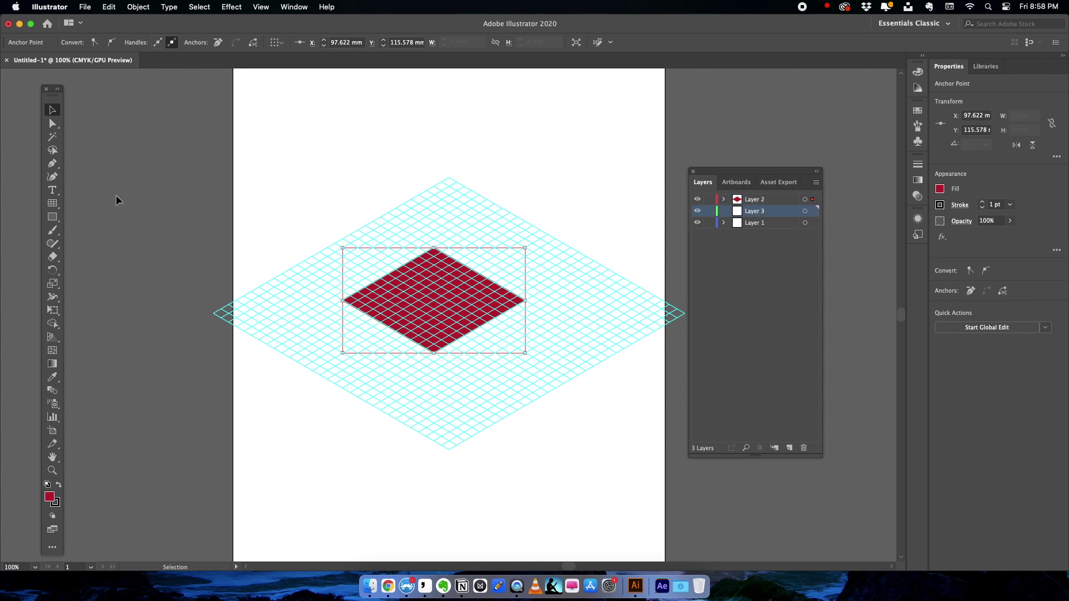
Draw the block's left side face with the Pen tool below the diamond's lower-left edge, about 8.5 mm tall, and close the path.
key(super+equal)
key(super+equal)
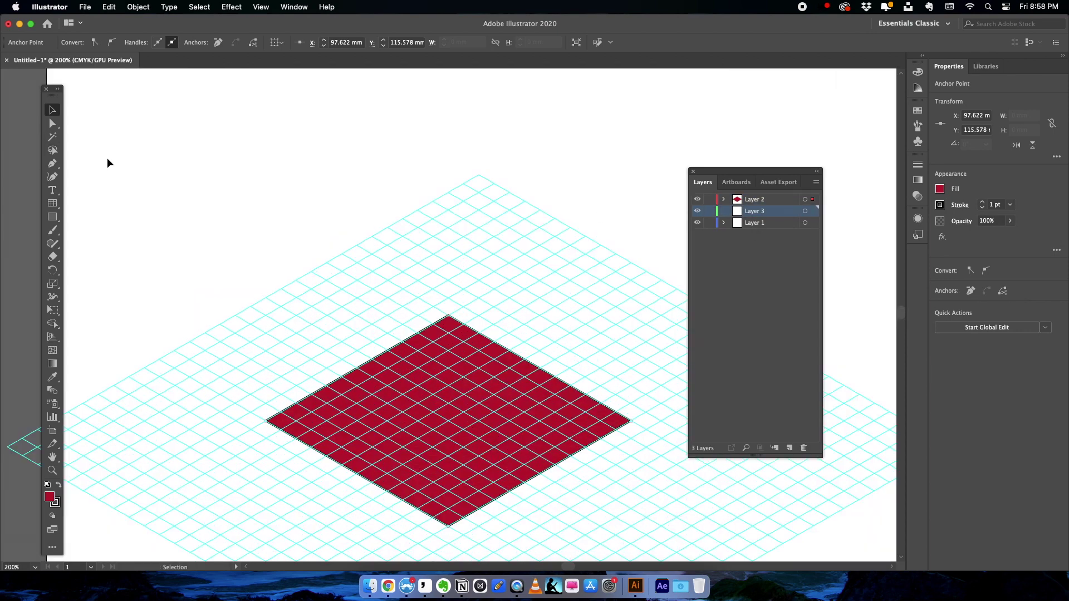
scroll(156, 195, down, 5)
click(54, 166)
click(265, 289)
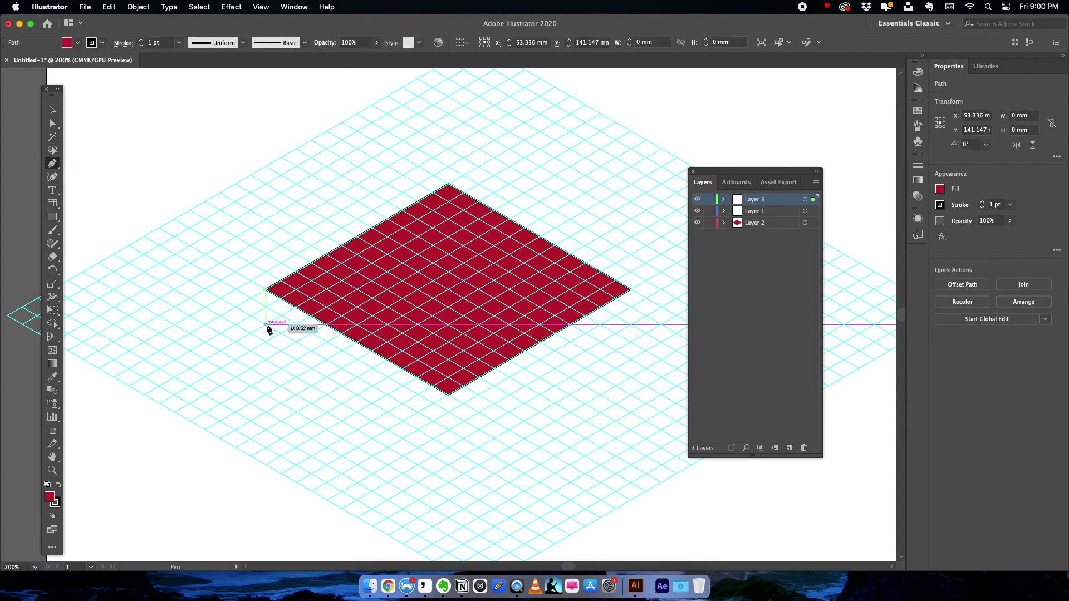
click(266, 323)
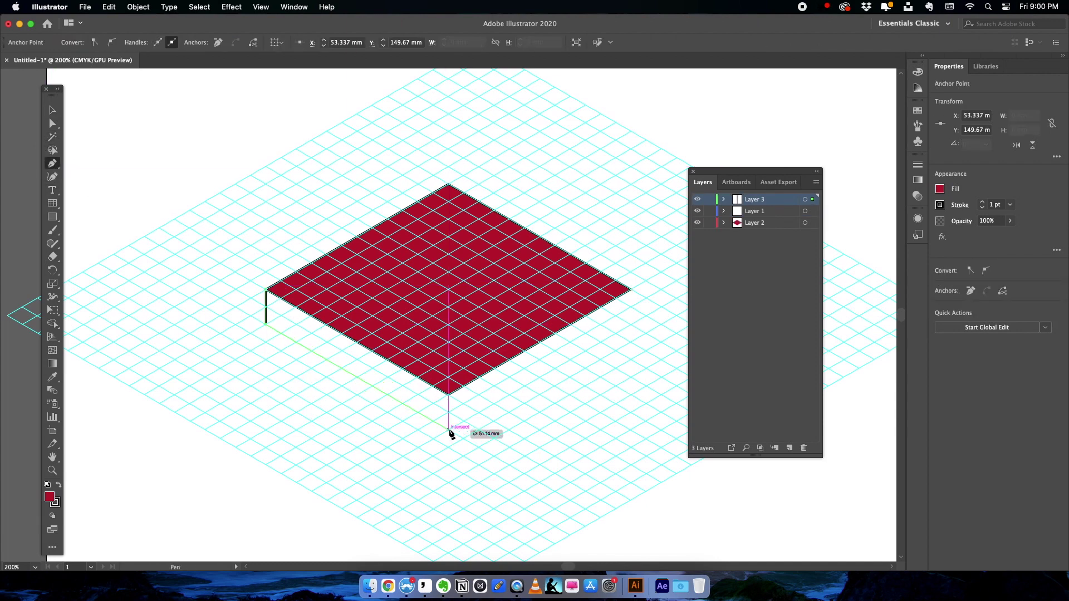
click(449, 429)
click(448, 395)
click(266, 290)
Add another new layer above the left side face's layer, outside of it as a separate top-level layer.
click(723, 199)
click(789, 447)
drag(753, 199, 750, 211)
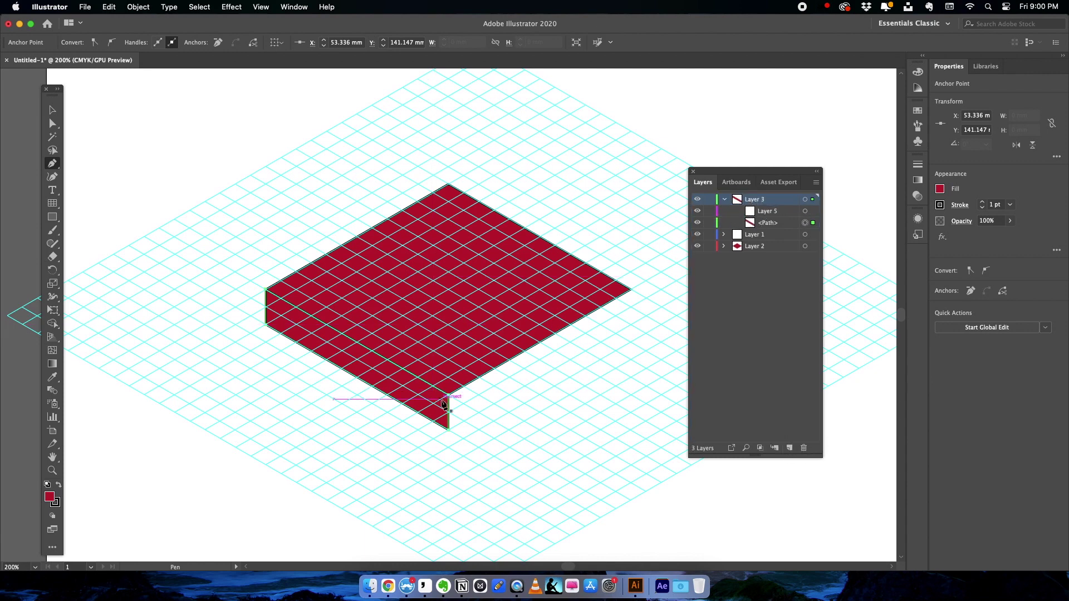
key(cmd+z)
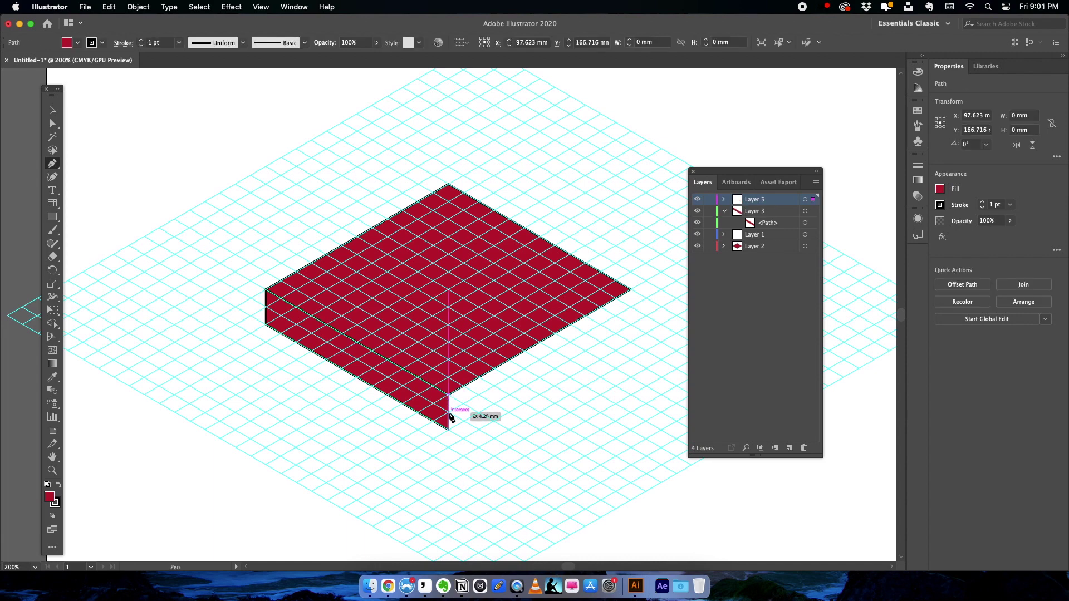
Draw the block's right side face with the Pen tool below the diamond's lower-right edge, about 8.5 mm tall, and close the path.
click(448, 429)
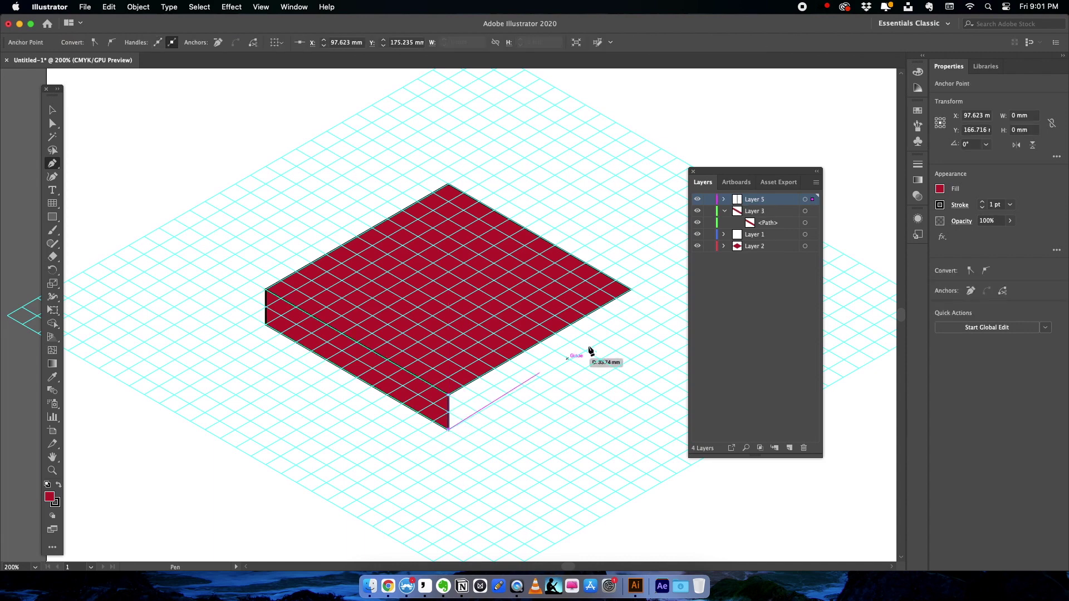
click(630, 325)
click(631, 290)
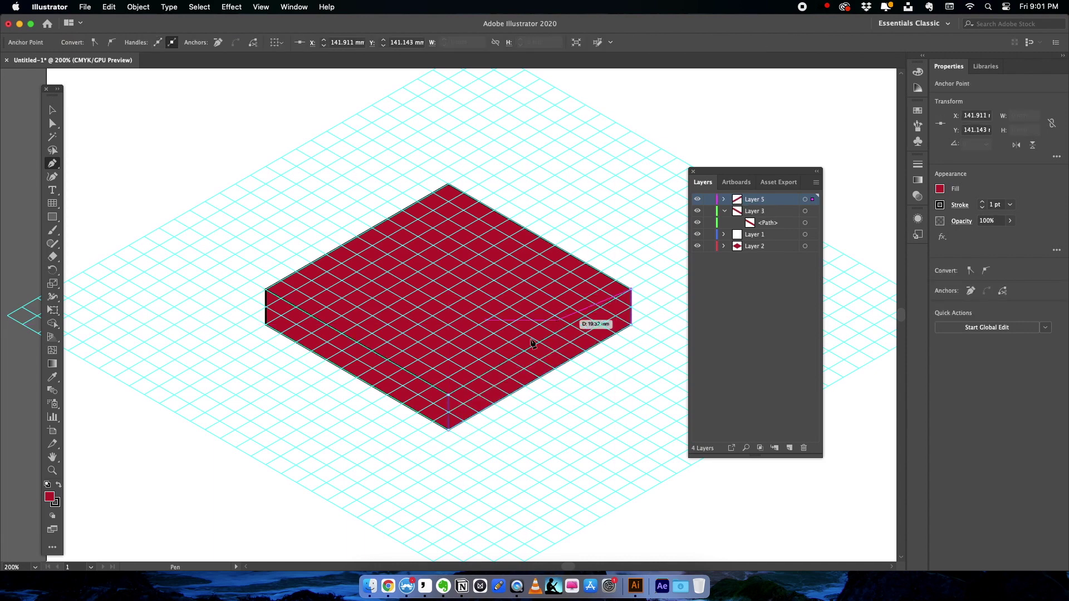
click(449, 395)
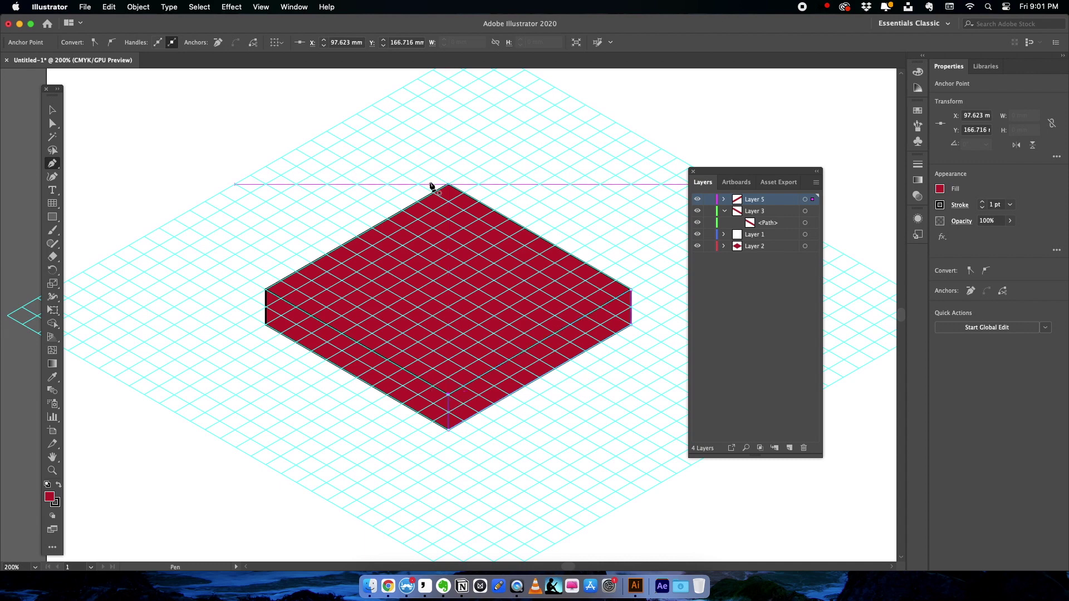
click(53, 111)
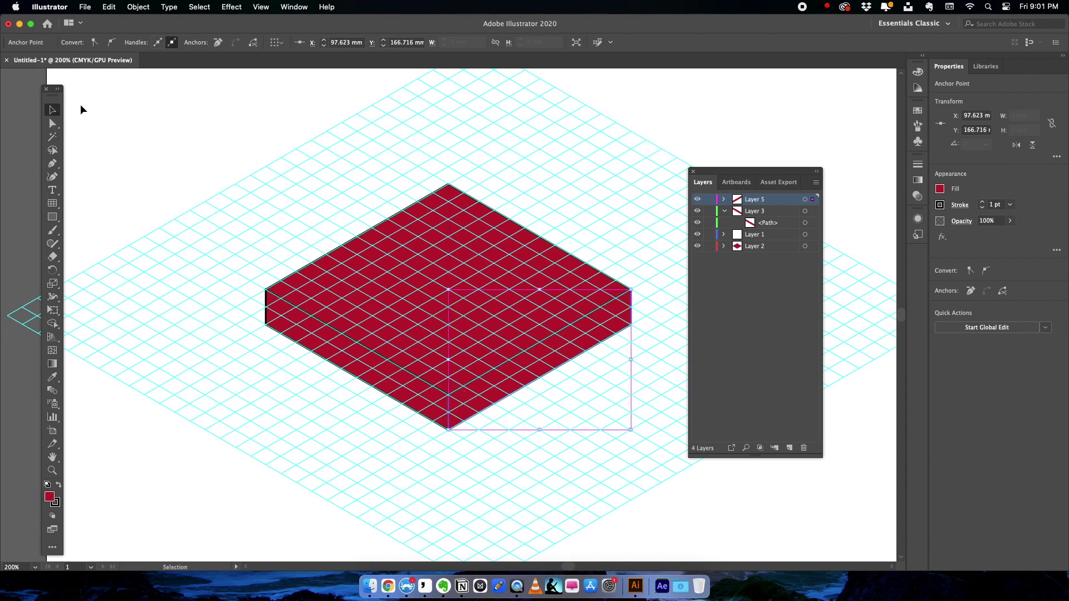
Hide the guides' layer so only the red block shows, and return to 100% zoom.
click(697, 235)
key(a)
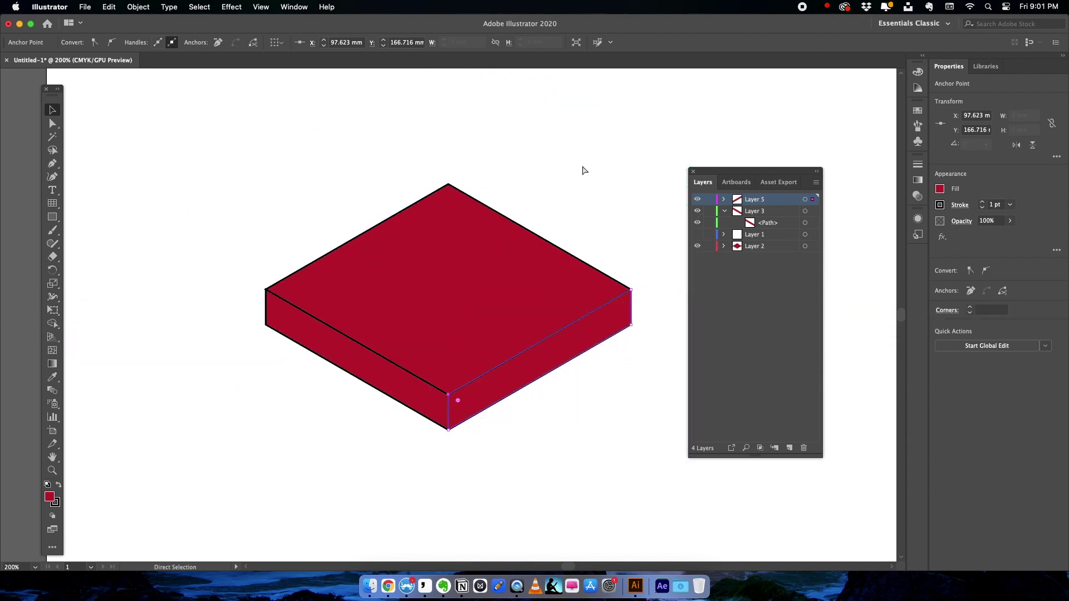
key(super+minus)
key(super+minus)
key(v)
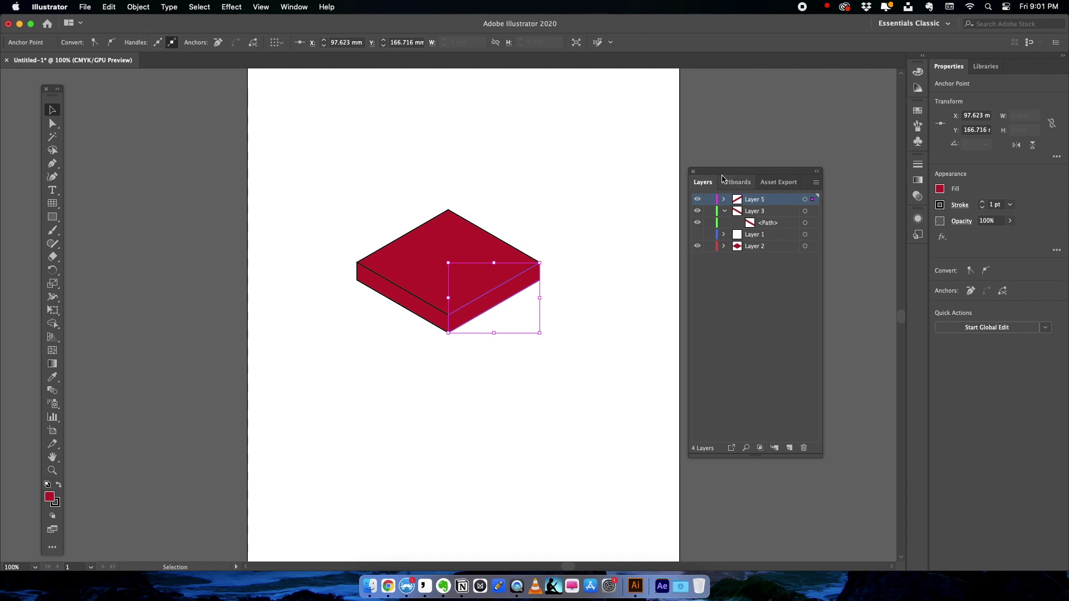
drag(723, 176, 714, 168)
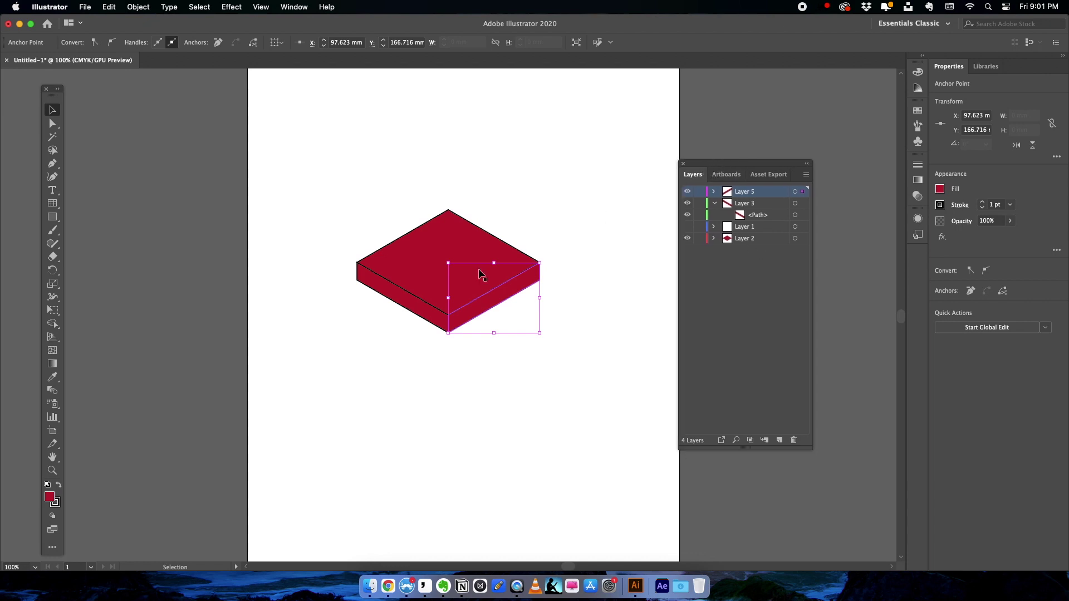
Remove the stroke from the block's left side face.
click(275, 190)
click(390, 295)
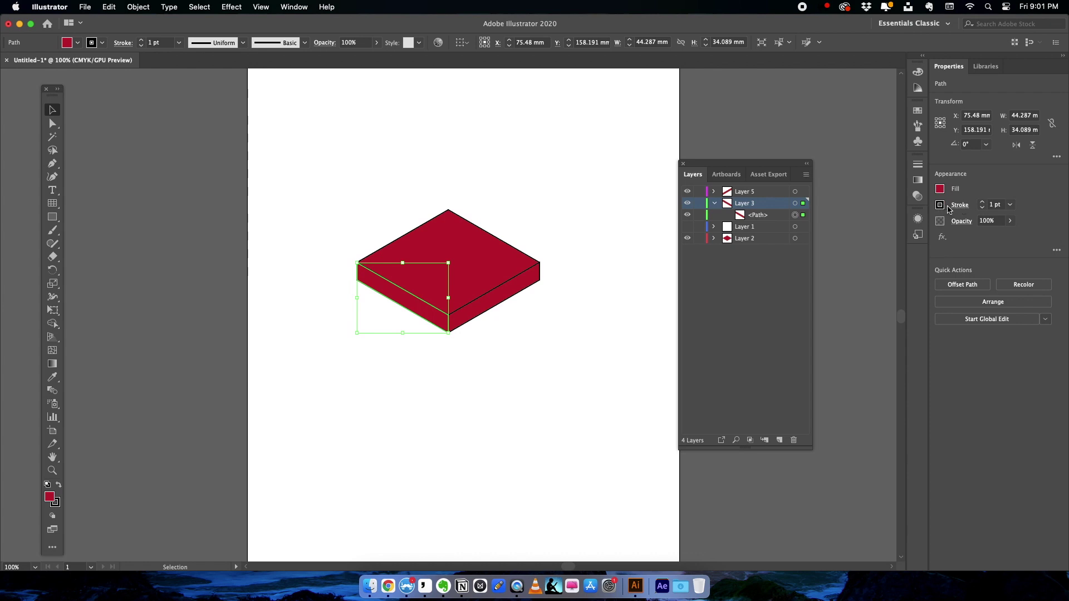
click(947, 208)
click(818, 245)
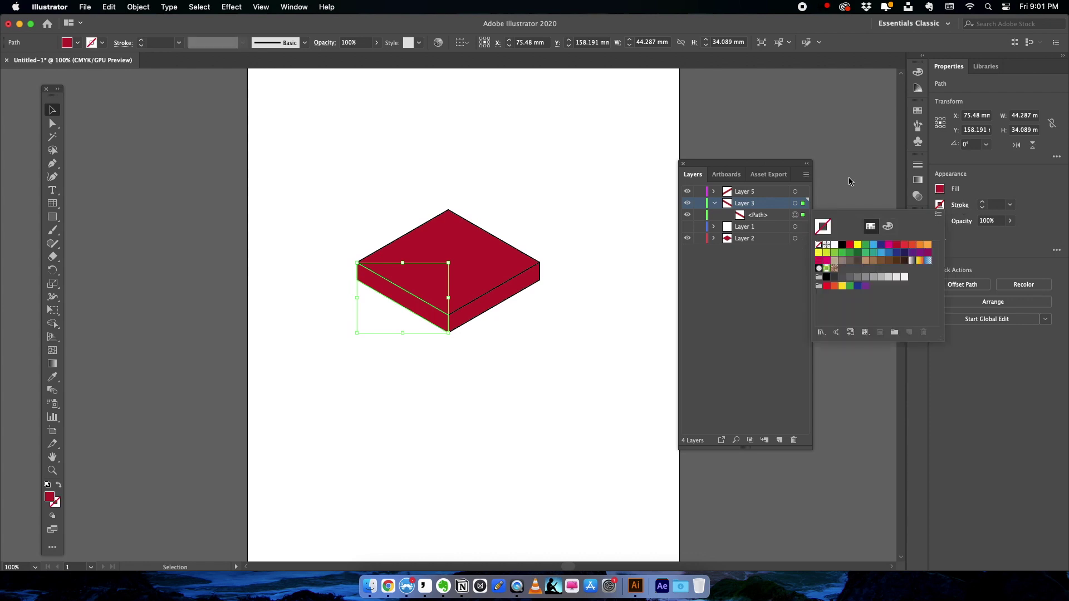
Remove the stroke from the block's right side face.
click(506, 299)
click(501, 301)
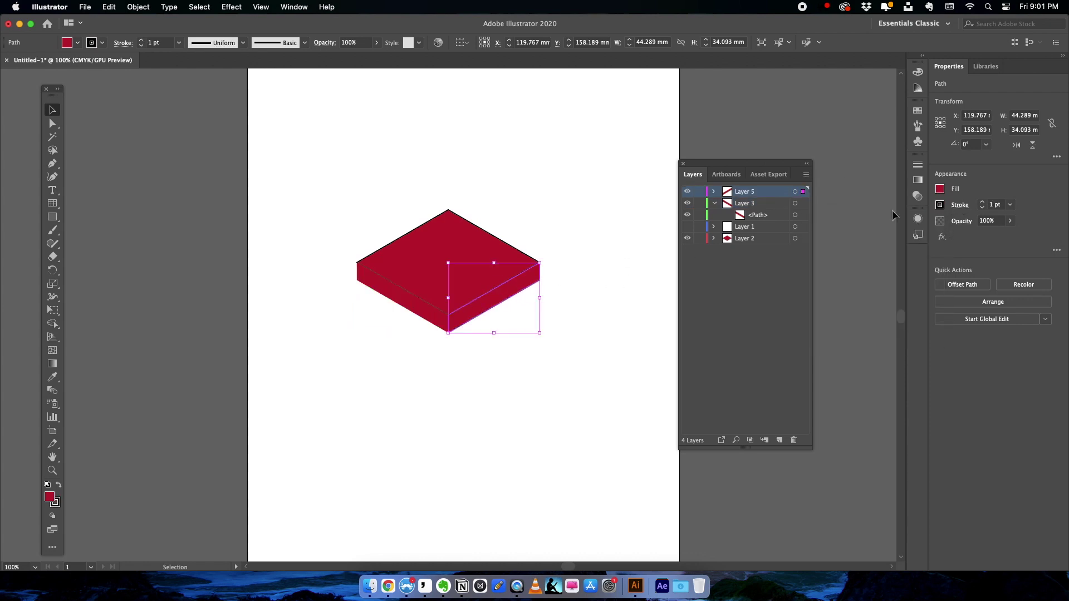
click(937, 205)
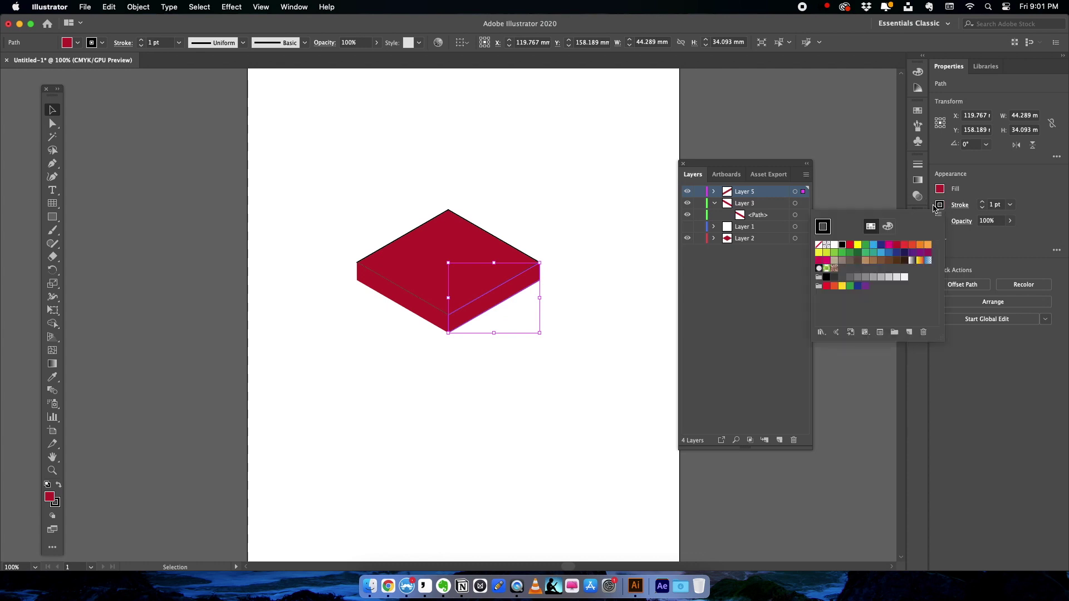
click(821, 249)
Remove the stroke from the block's diamond-shaped top face and deselect it.
click(453, 242)
click(466, 239)
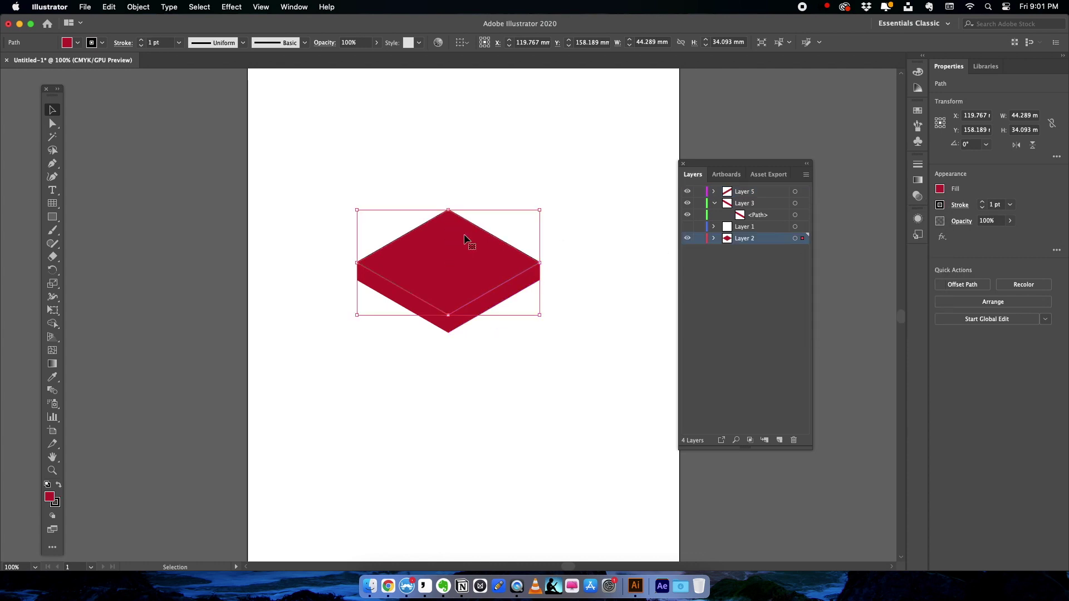
click(940, 204)
click(820, 249)
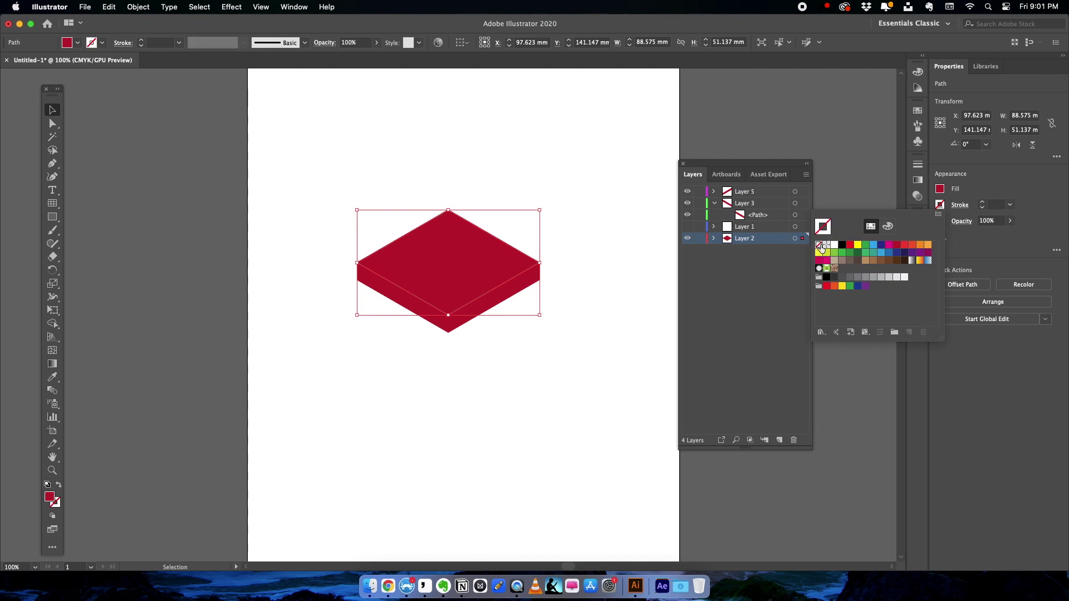
click(563, 351)
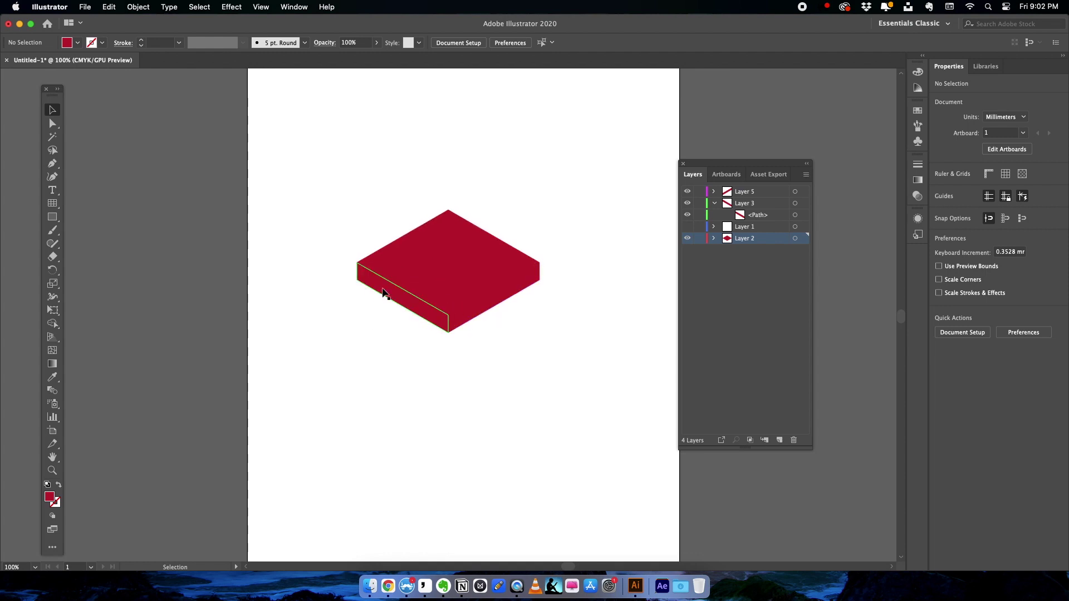
Darken the fill of the block's left side face by raising its black (K) value in the color mixer.
click(358, 282)
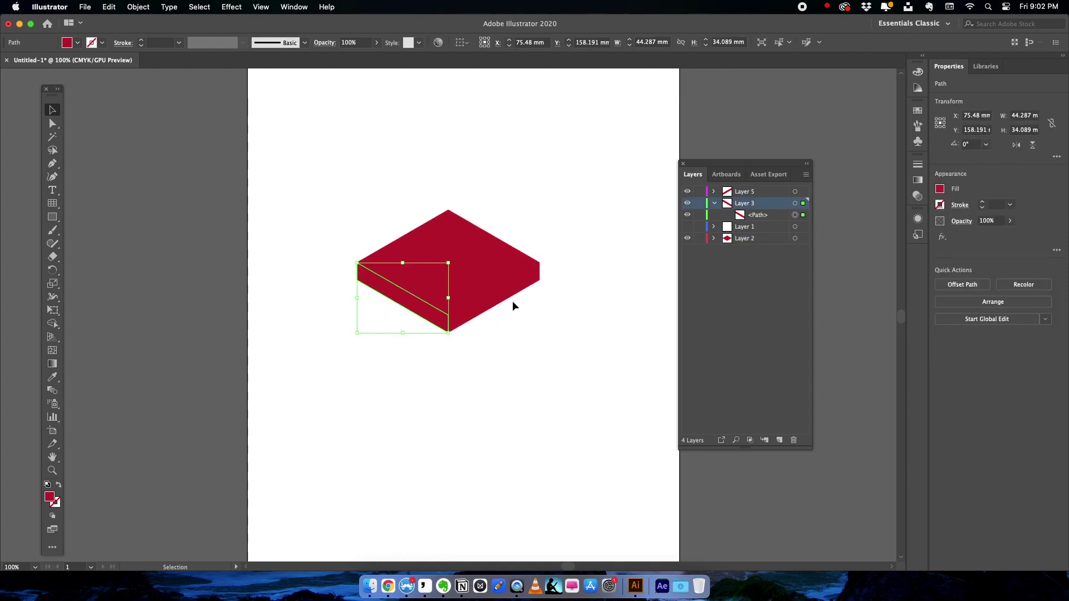
click(940, 189)
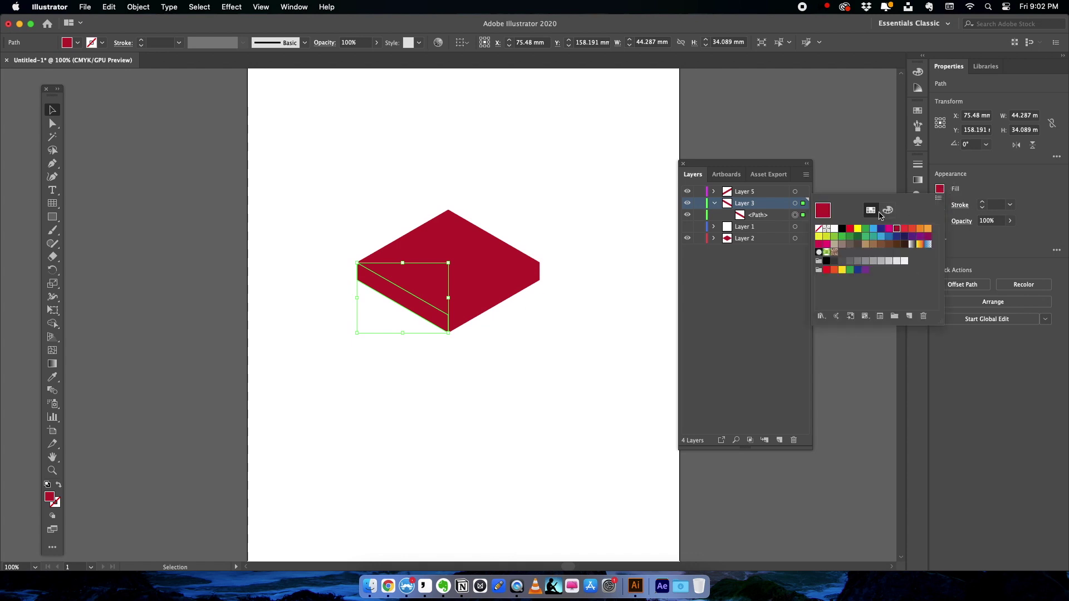
click(888, 211)
drag(872, 278, 877, 277)
Darken the fill of the block's right side face to 57% black (K) in the color mixer, and deselect it.
click(530, 300)
click(518, 292)
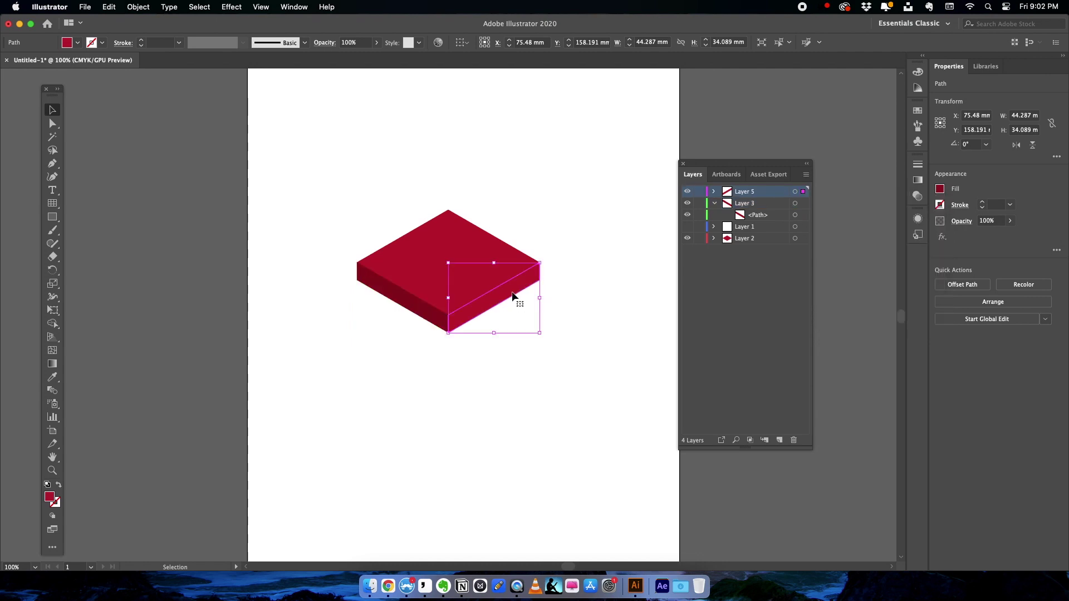
click(939, 189)
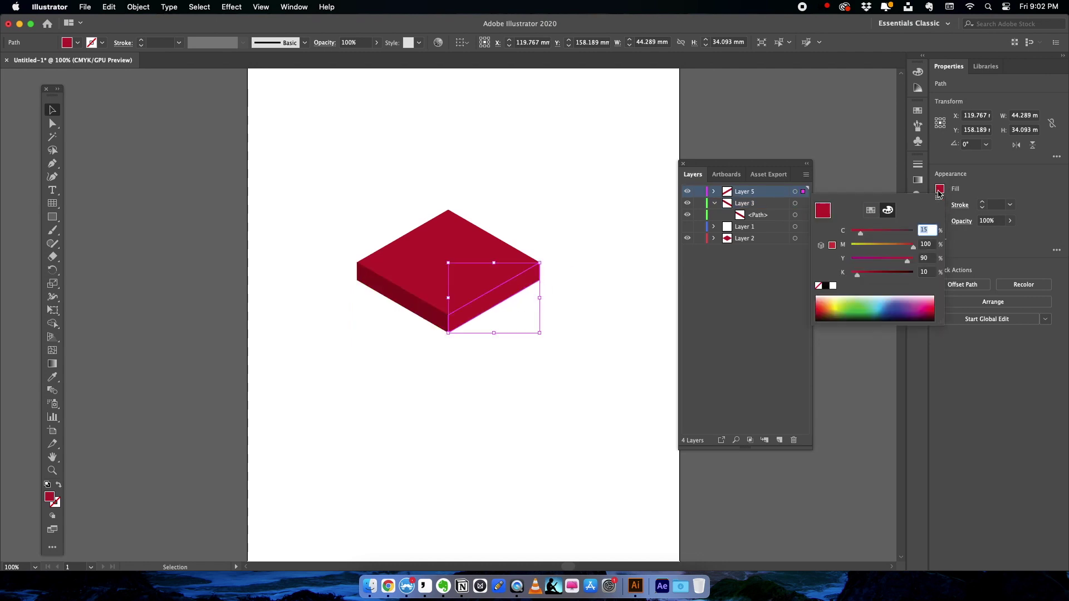
click(886, 274)
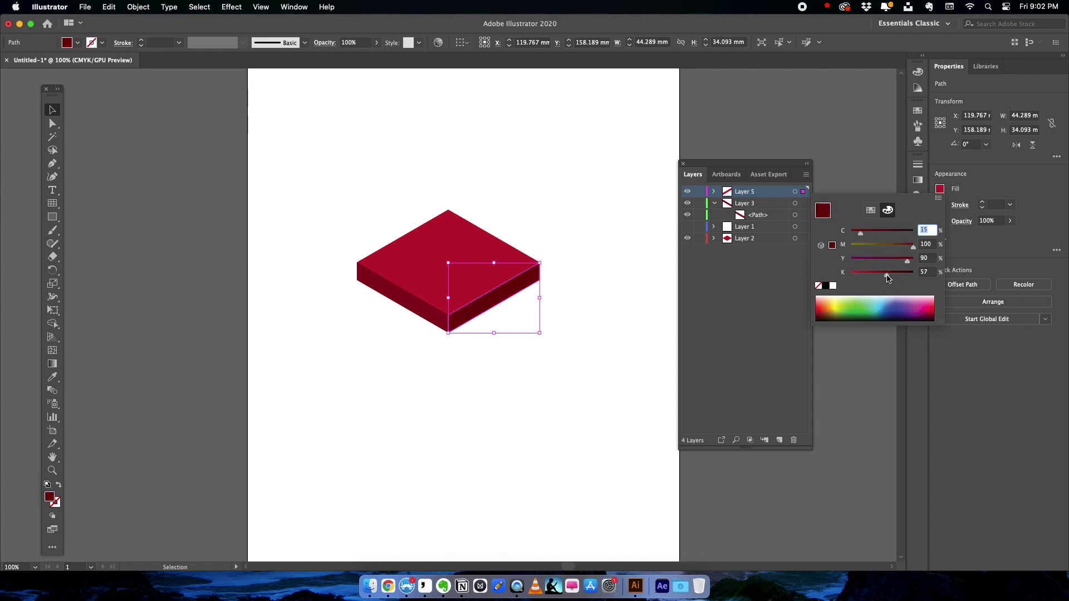
click(844, 165)
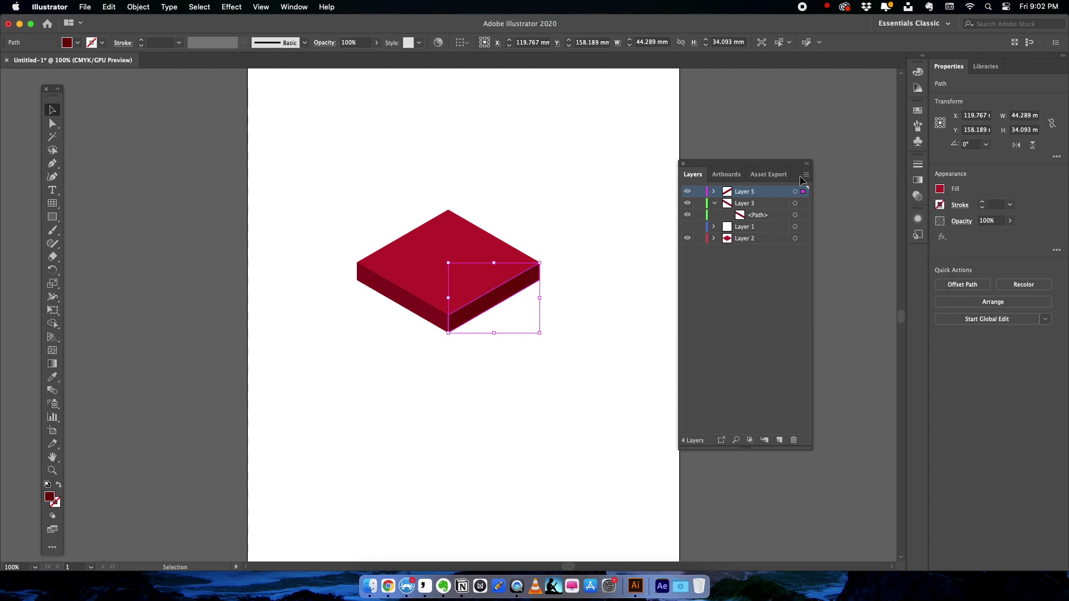
click(597, 222)
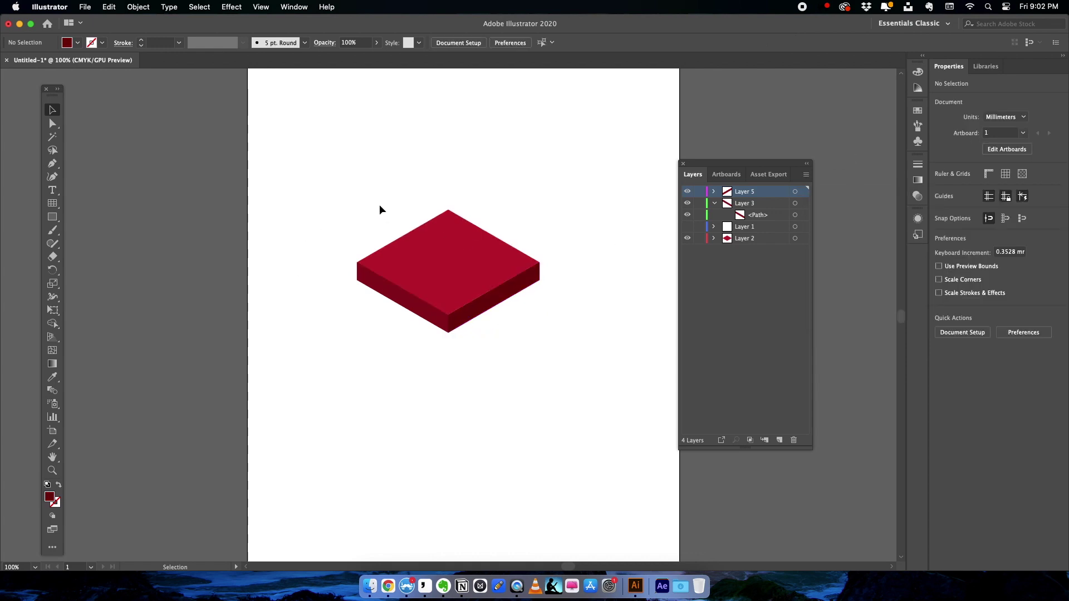
Show the isometric guides' layer over the block and hide it again.
key(super+z)
key(a)
key(v)
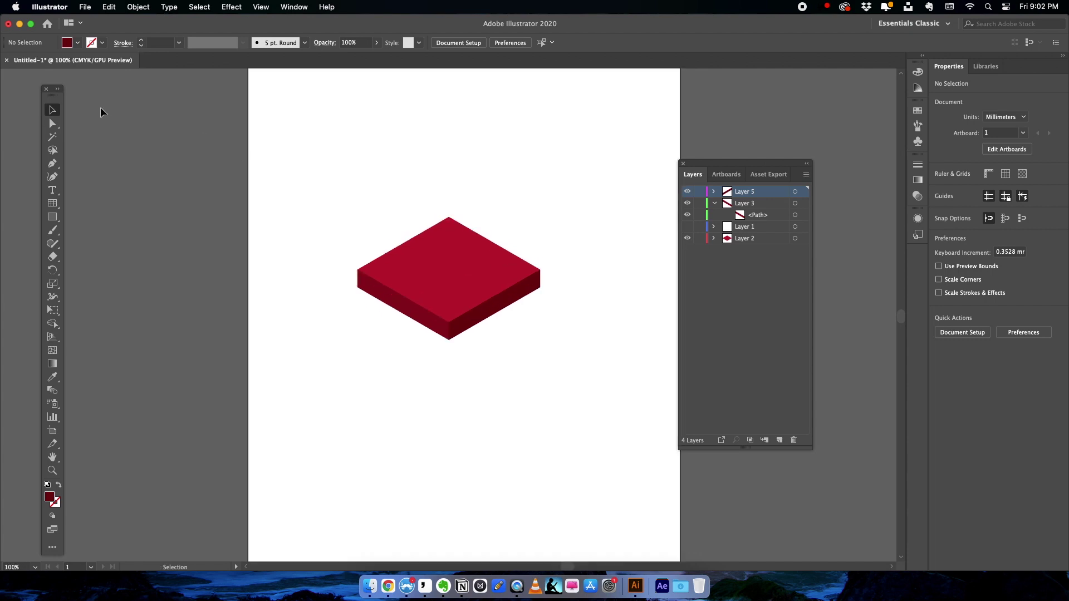
click(690, 227)
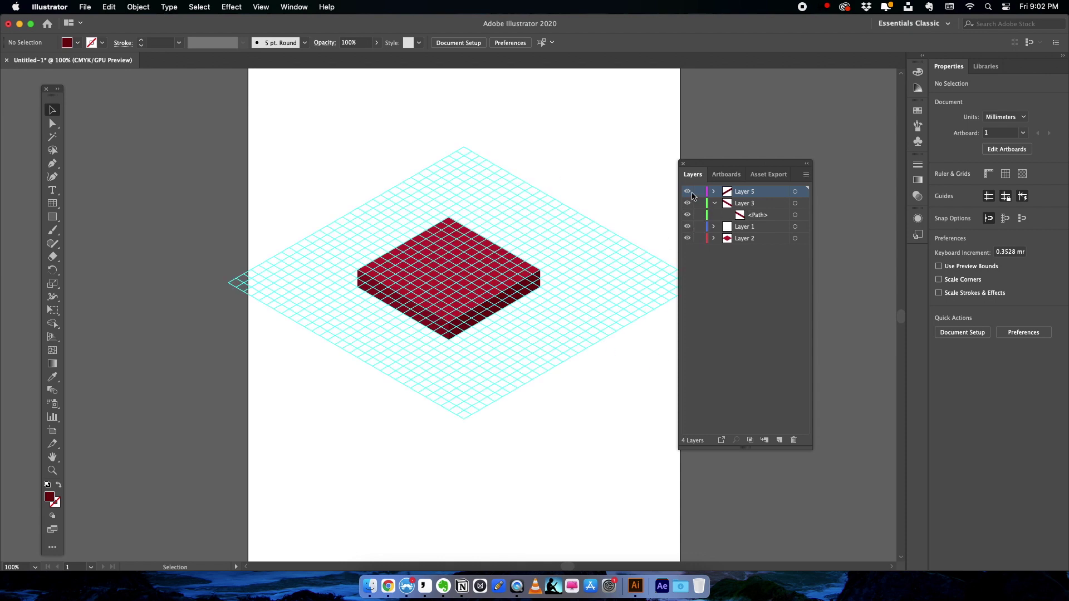
click(687, 226)
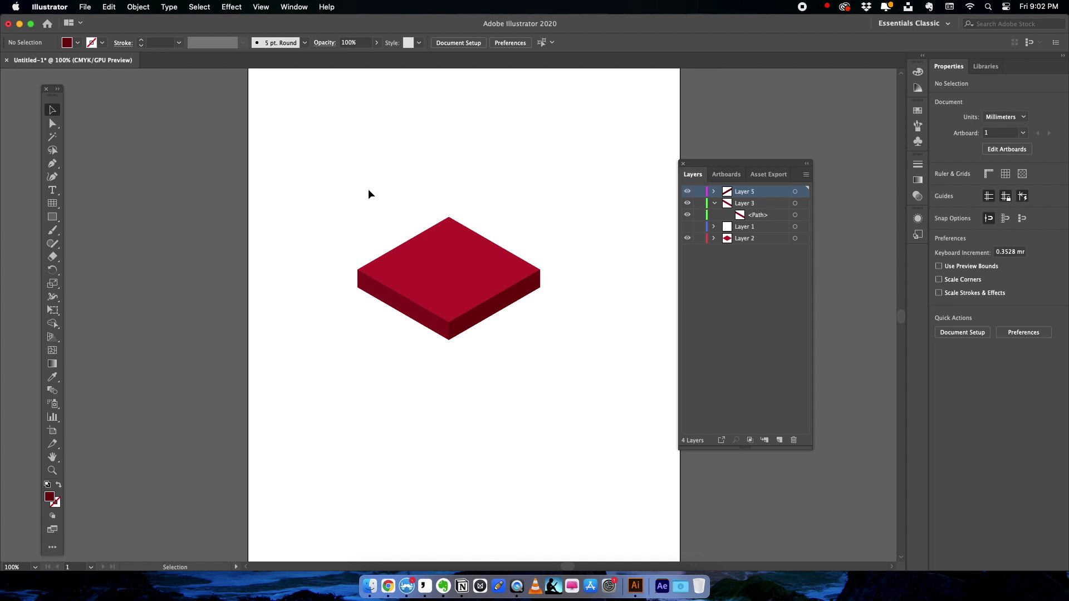
Draw an upright rectangle about 22.4 by 42.7 mm above the block's left corner and round its corners to about 5 mm.
click(52, 217)
drag(355, 150, 402, 237)
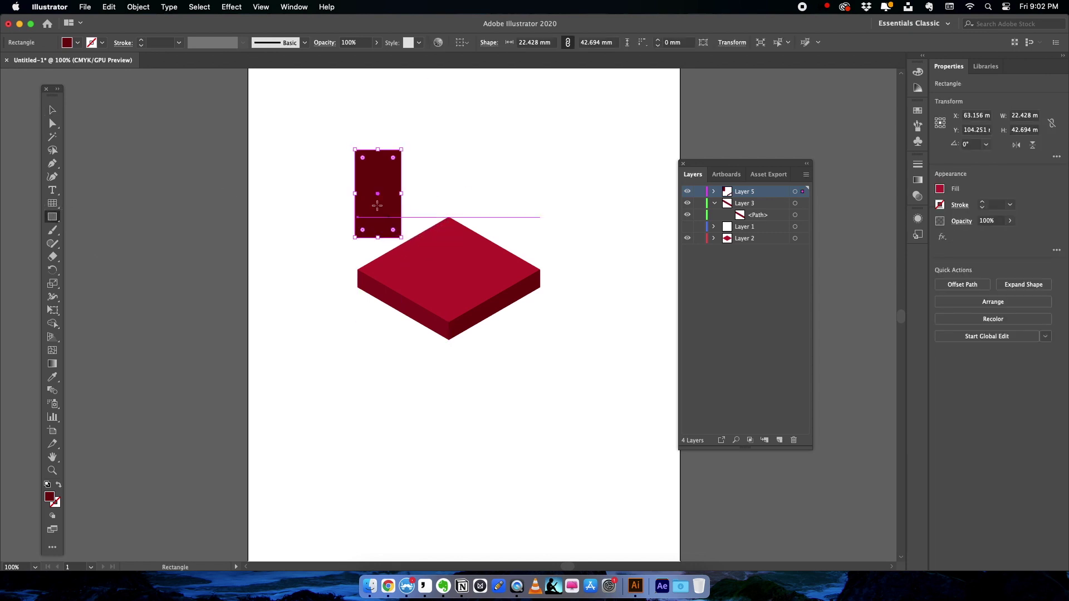
drag(362, 158, 364, 161)
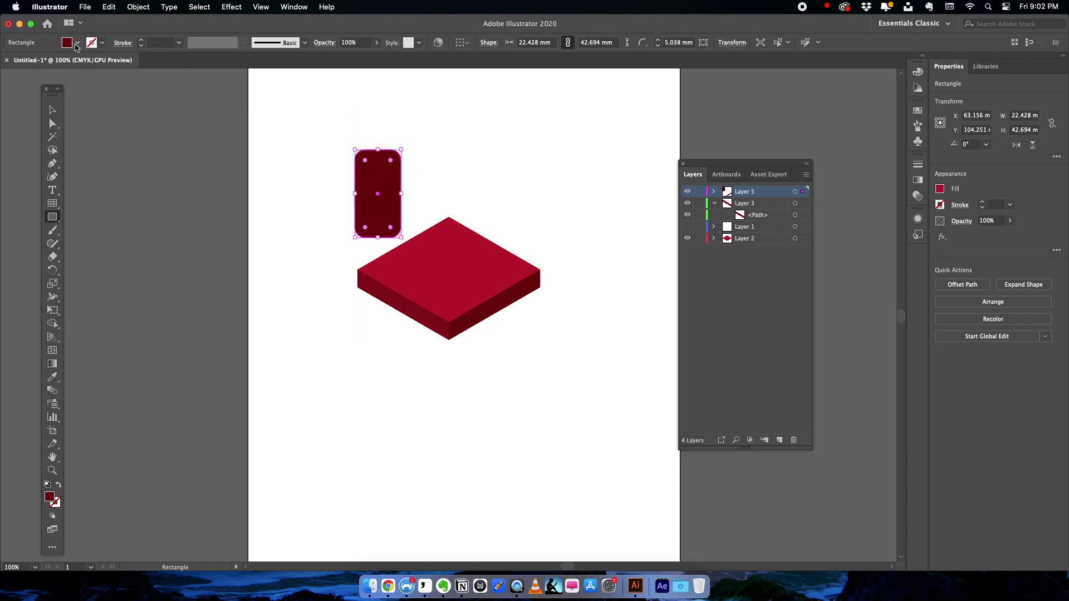
Fill the rounded rectangle with dark gray and shift it slightly down and to the right.
click(77, 43)
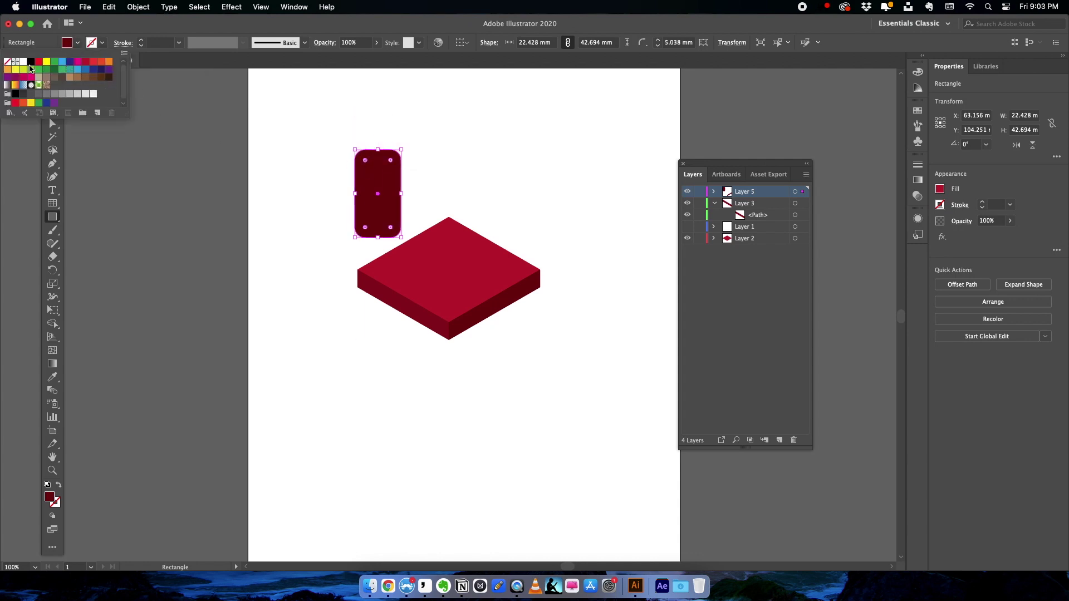
click(30, 94)
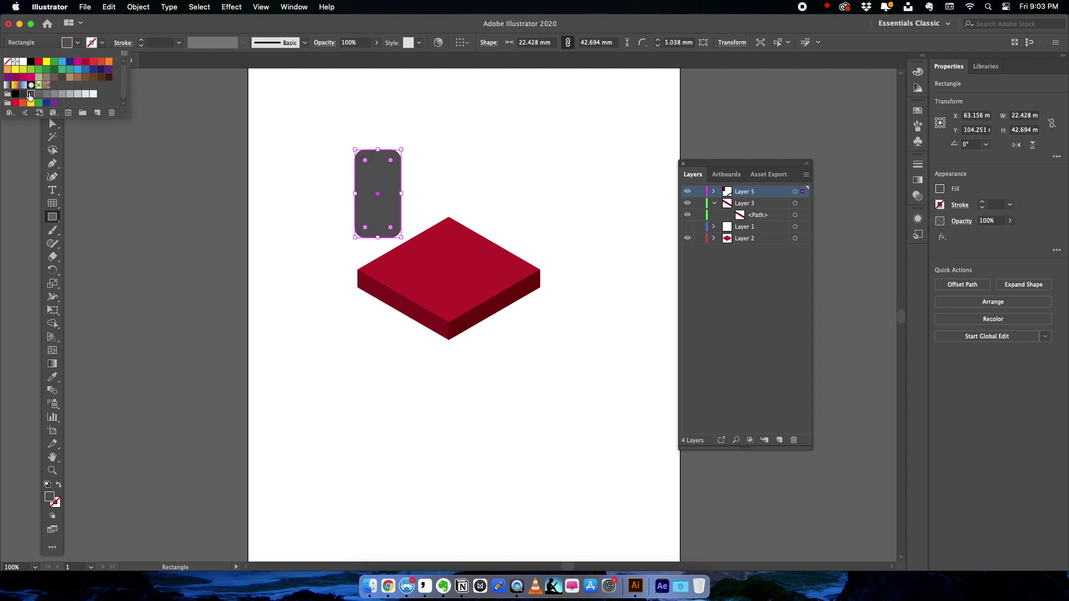
click(165, 65)
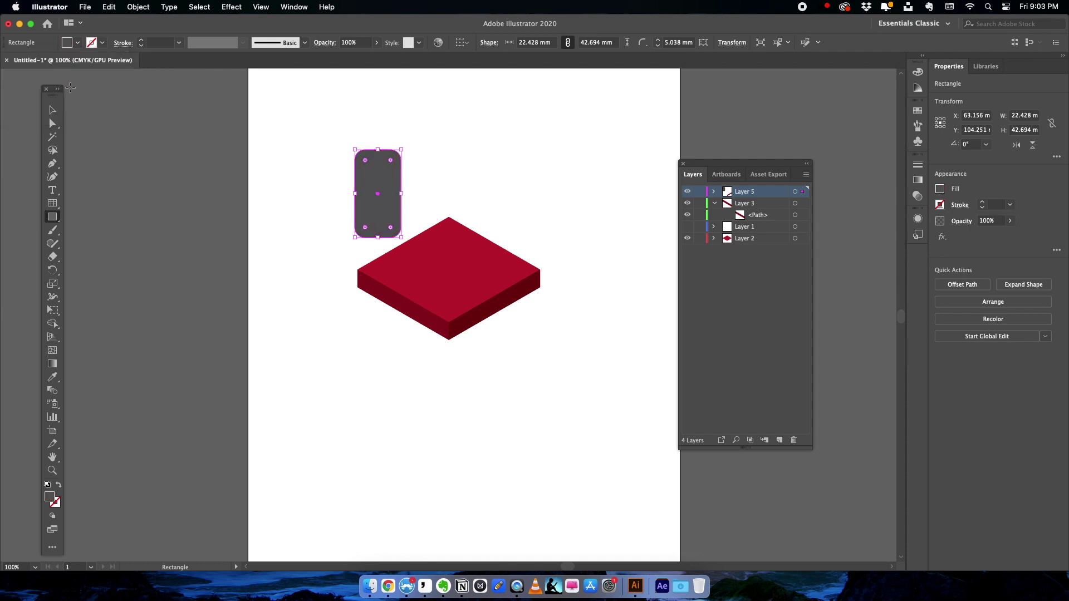
click(357, 134)
mouse_move(386, 179)
mouse_down()
mouse_move(405, 186)
mouse_move(374, 172)
mouse_up()
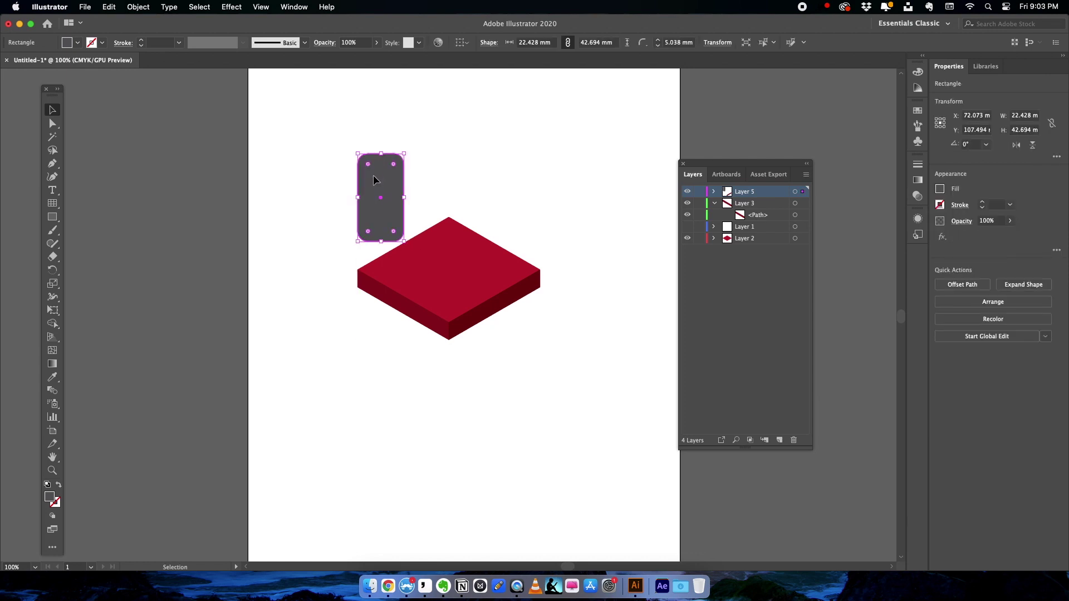
Set up a 3D Extrude & Bevel effect on the rounded rectangle with preview, the Isometric Left position and a 10 pt extrude depth.
click(231, 7)
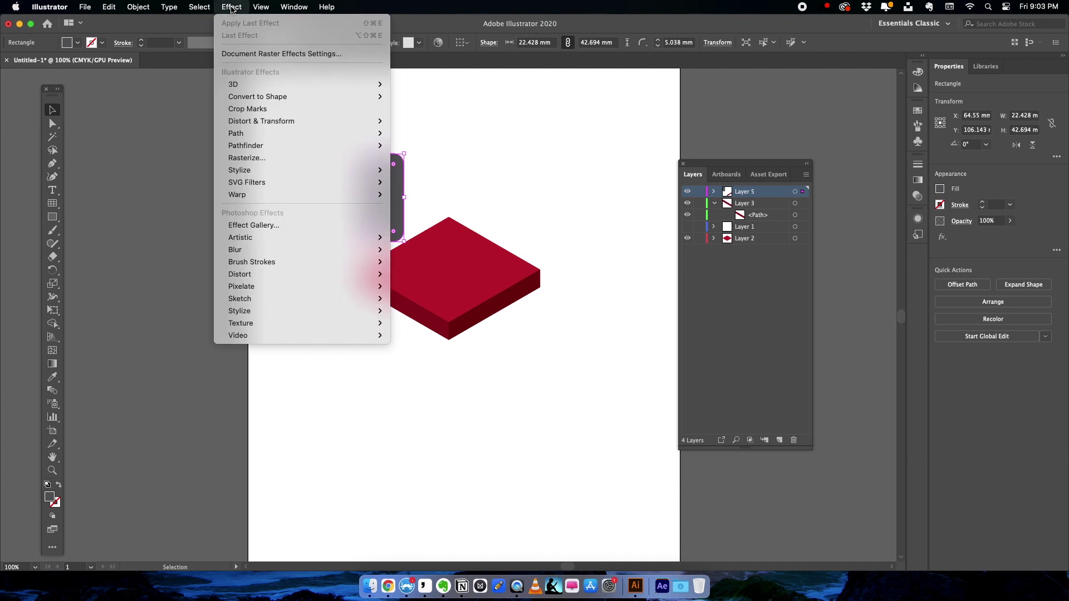
mouse_move(264, 85)
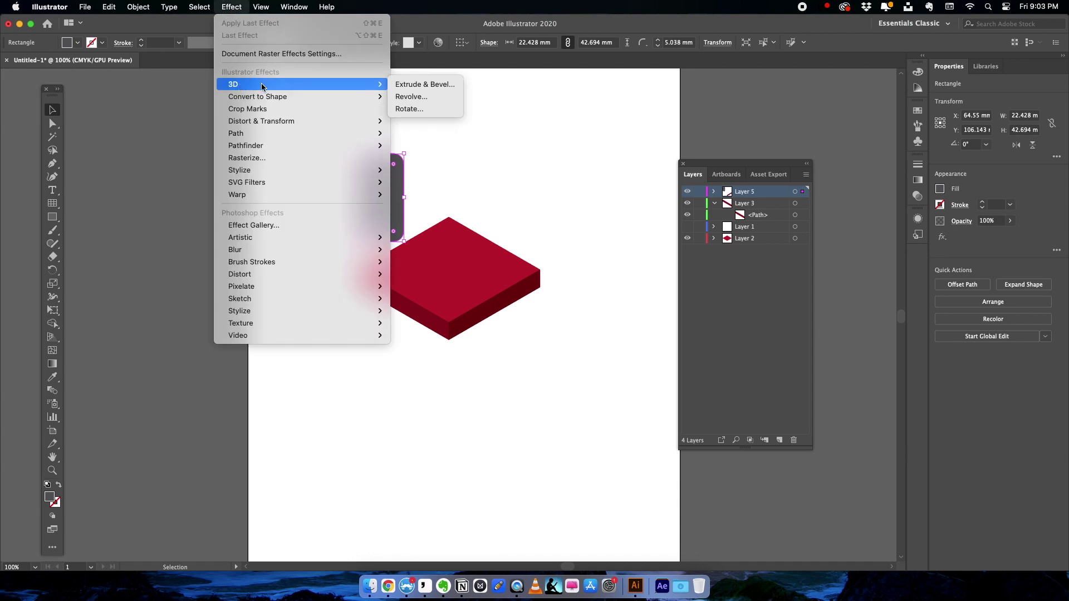
click(447, 89)
drag(575, 134, 522, 128)
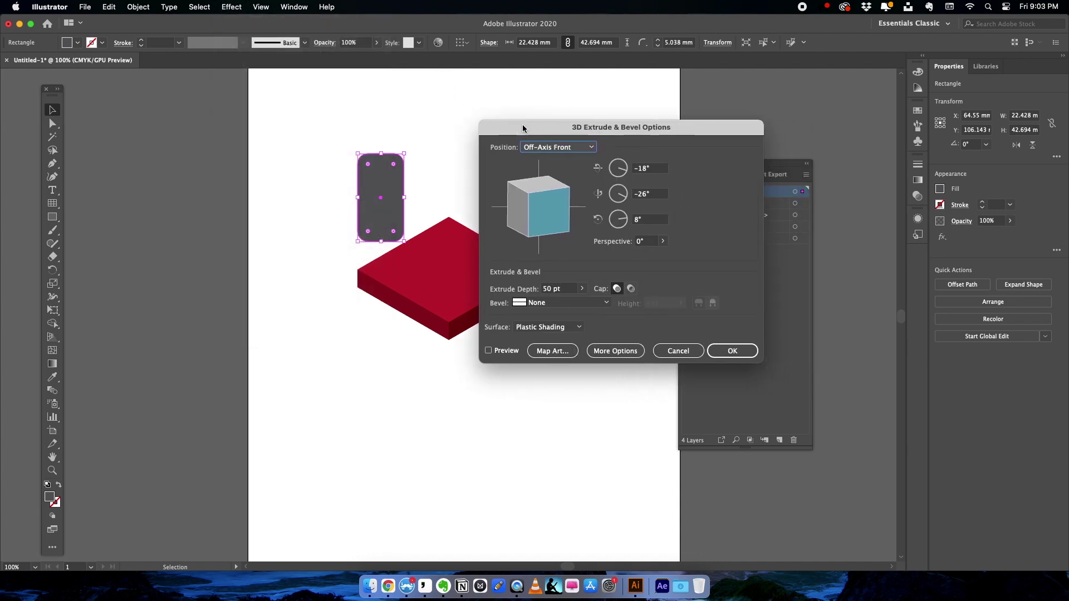
click(488, 350)
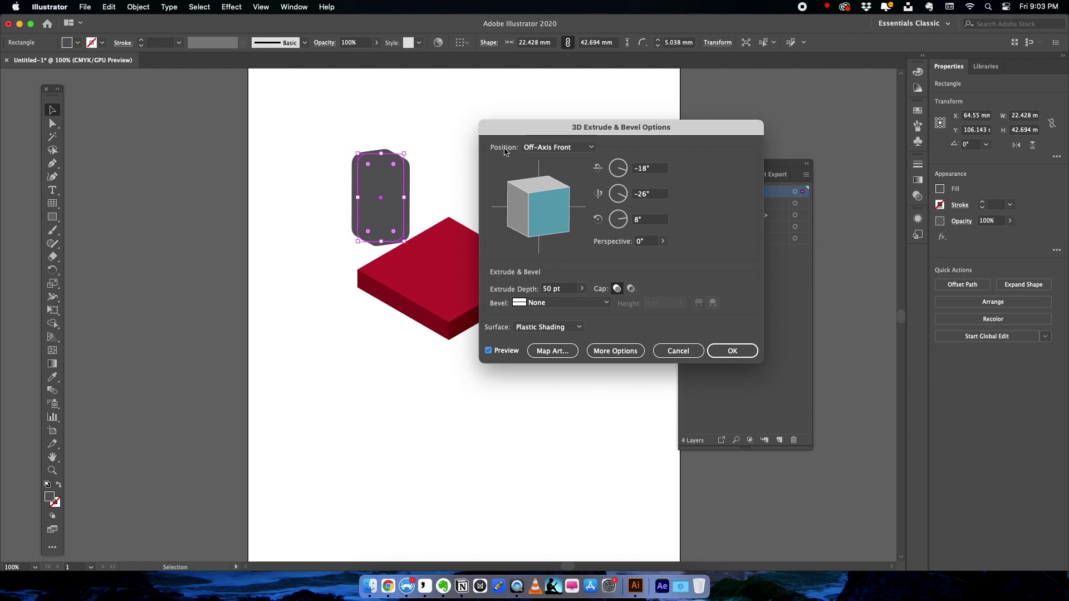
click(567, 155)
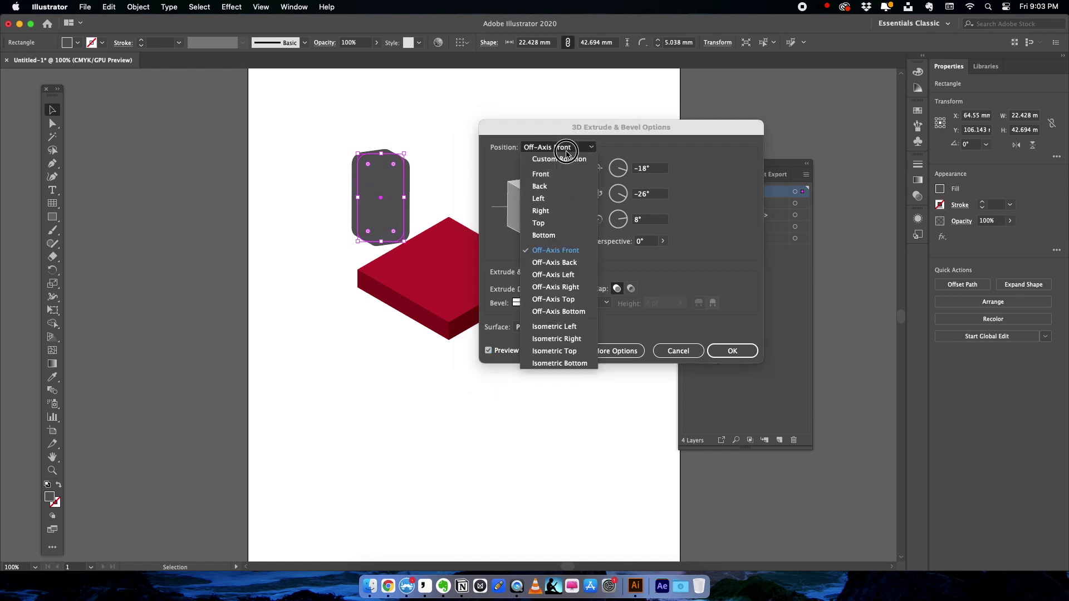
click(569, 329)
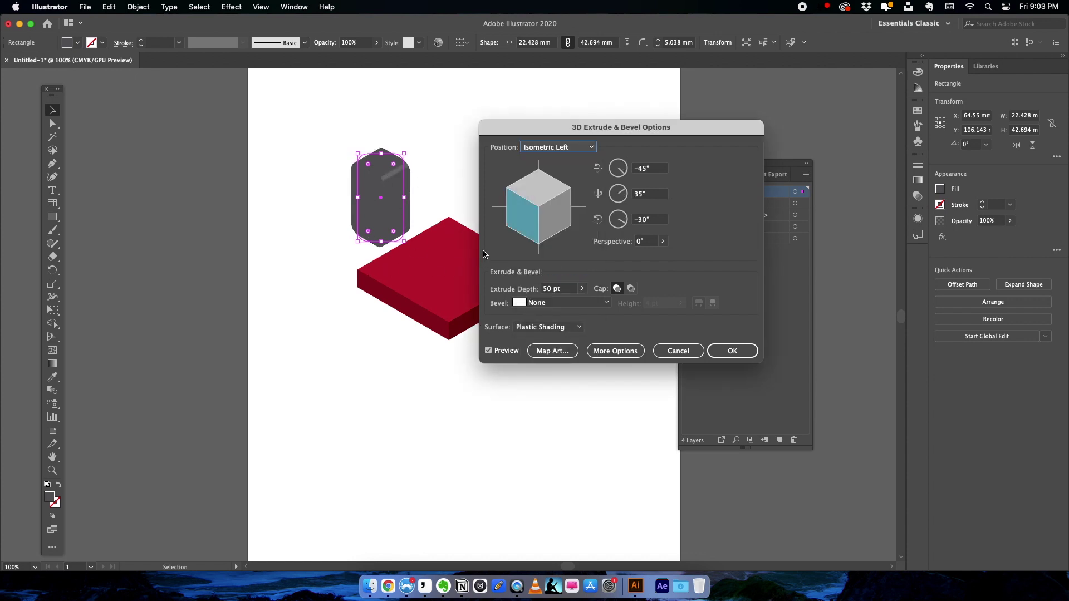
click(542, 289)
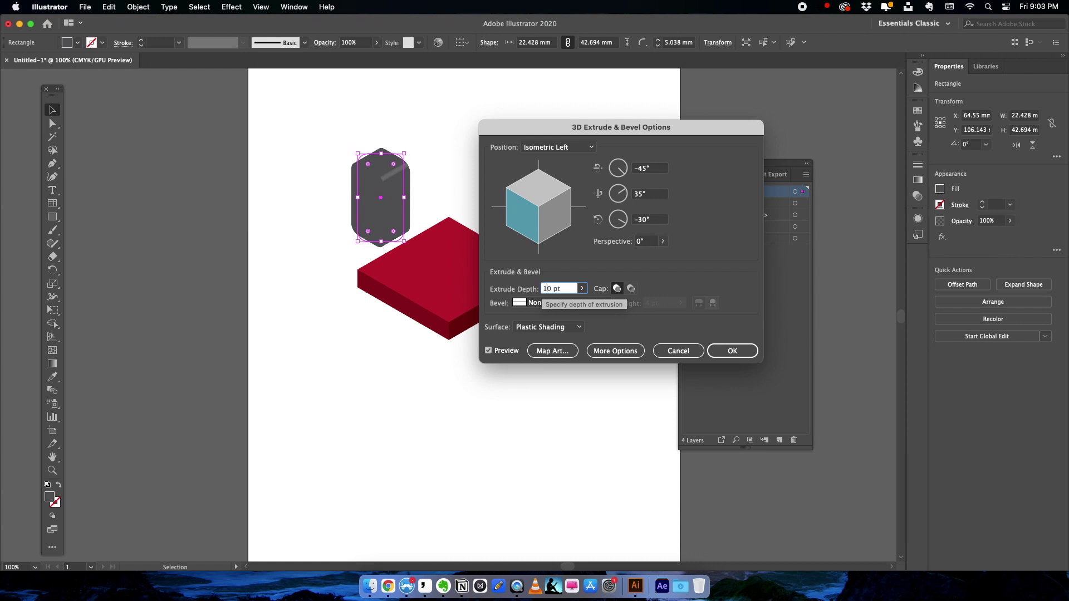
Move the effect's light slightly higher on the shading sphere, set Highlight Intensity to 89%, and apply the effect.
click(610, 351)
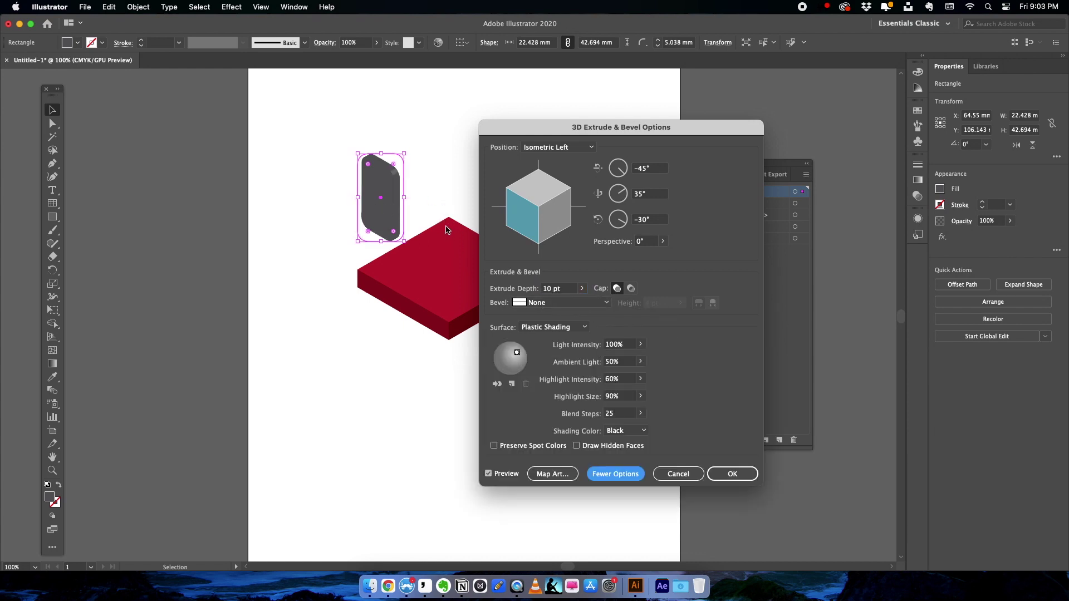
click(517, 352)
drag(517, 352, 518, 349)
click(640, 344)
click(640, 379)
click(632, 392)
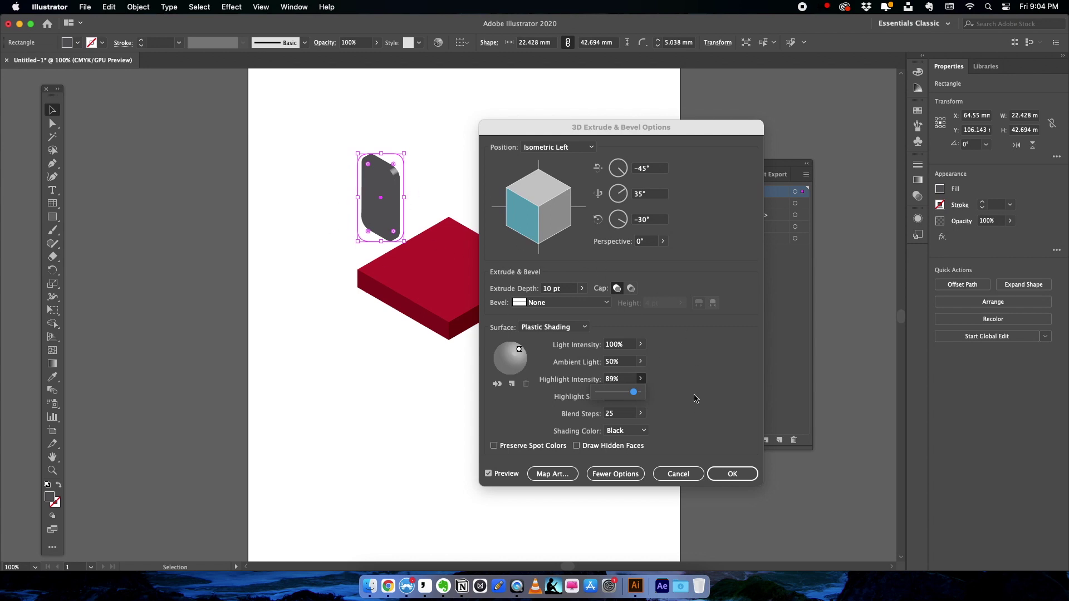
click(732, 474)
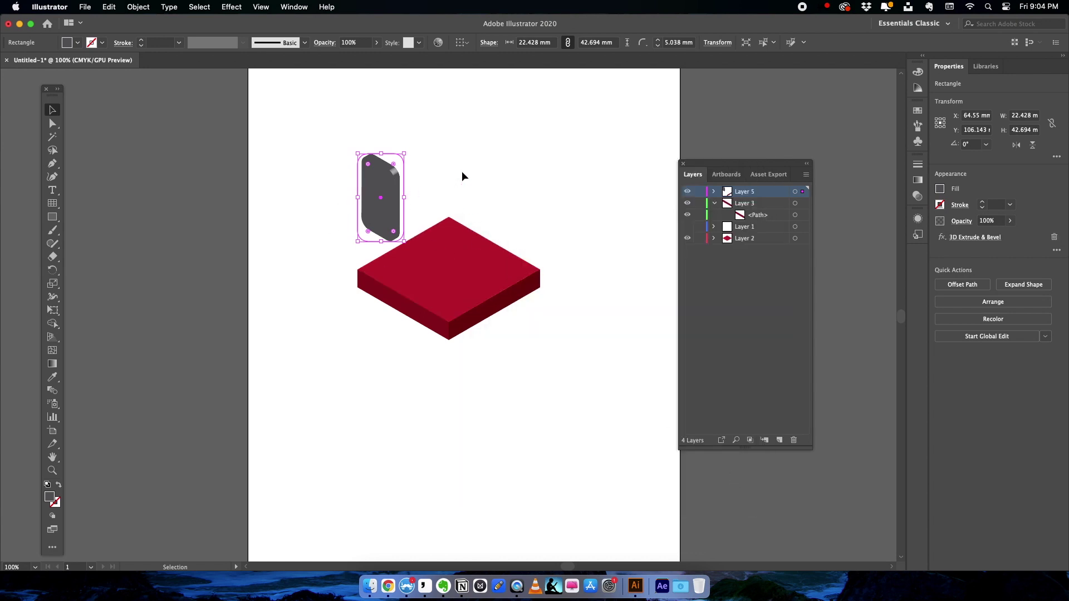
Move the extruded gray shape onto the rear part of the red block's top face and deselect it.
click(462, 172)
drag(444, 213, 446, 215)
click(544, 165)
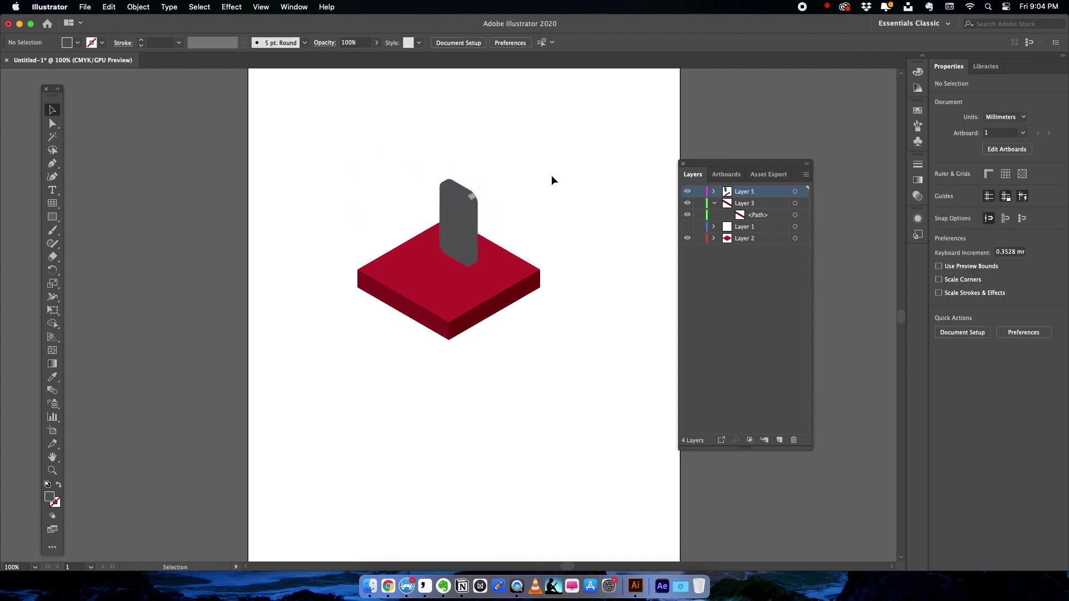
Shift the extruded gray shape slightly to the right on the block and deselect it.
key(super+equal)
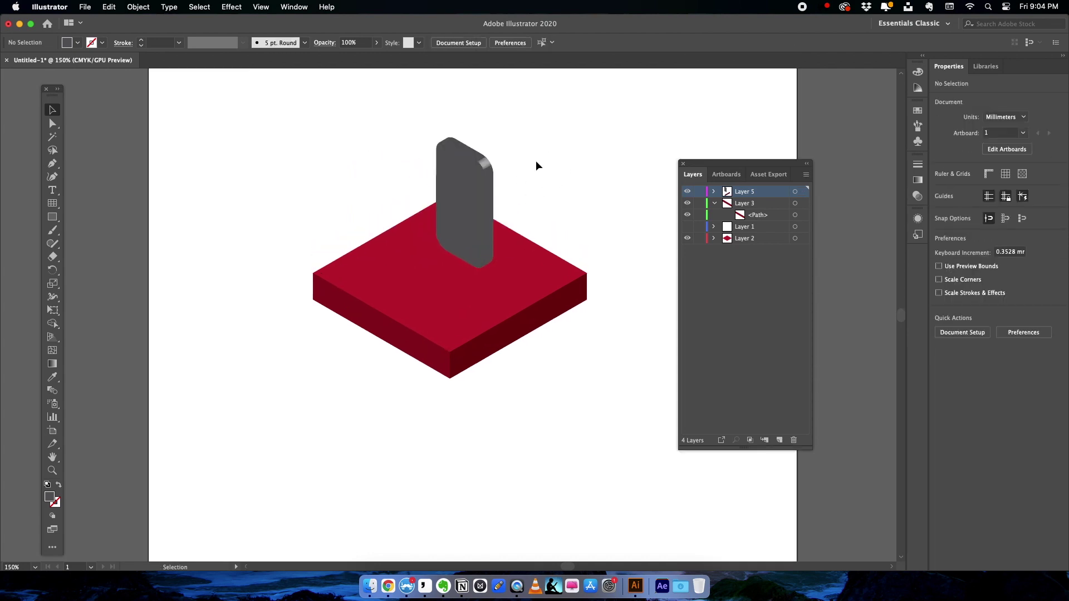
click(471, 190)
click(601, 119)
click(477, 176)
click(564, 146)
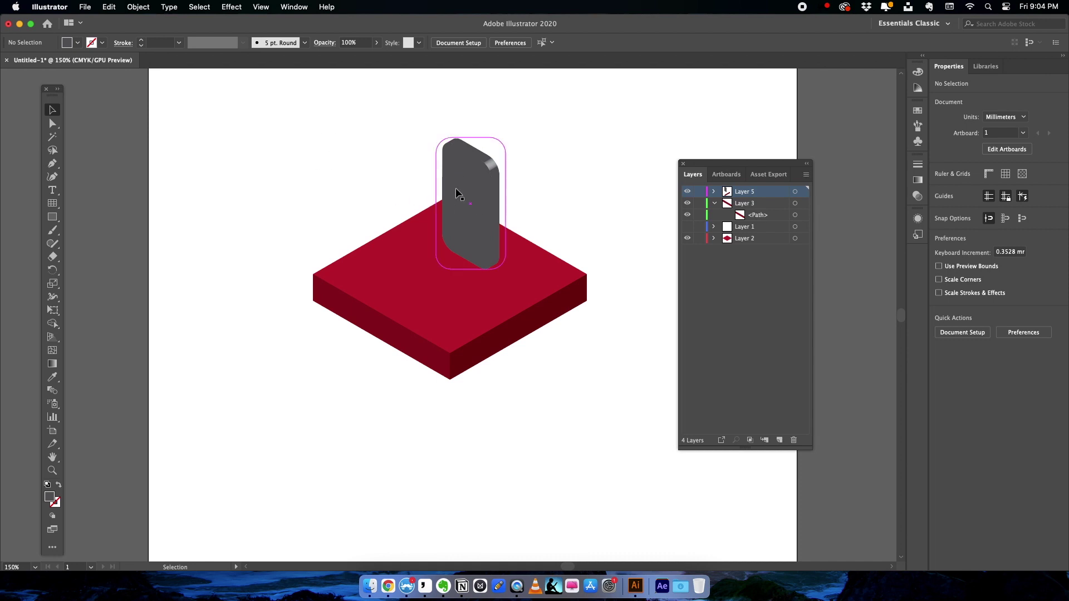
Draw a white-filled rounded rectangle about 18.7 by 34.9 mm with corner radii of about 4.6 mm beside the extruded gray shape.
click(53, 217)
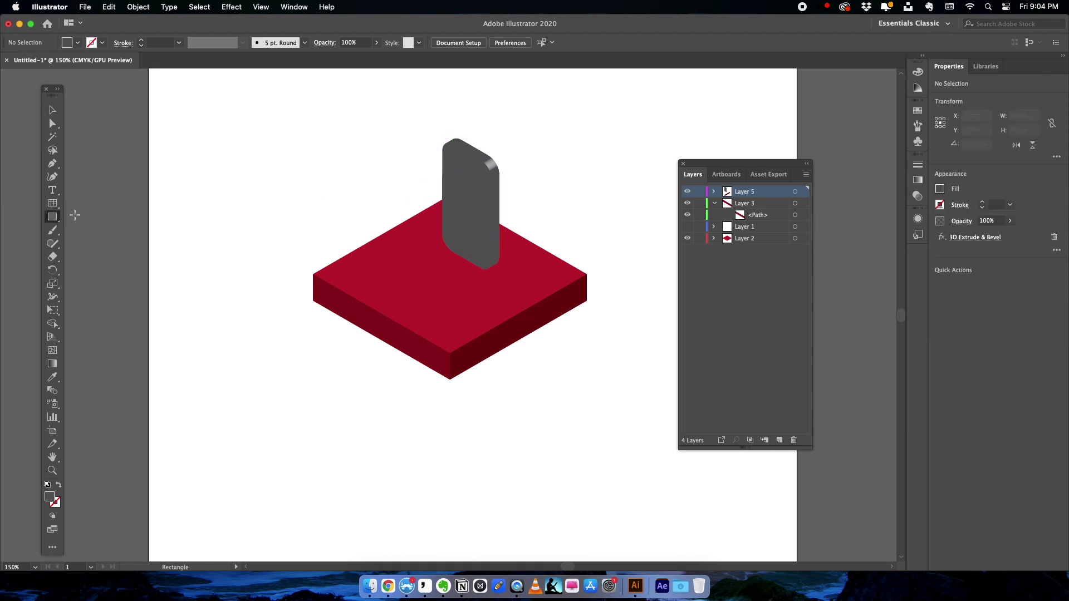
drag(313, 113, 371, 221)
drag(320, 120, 326, 127)
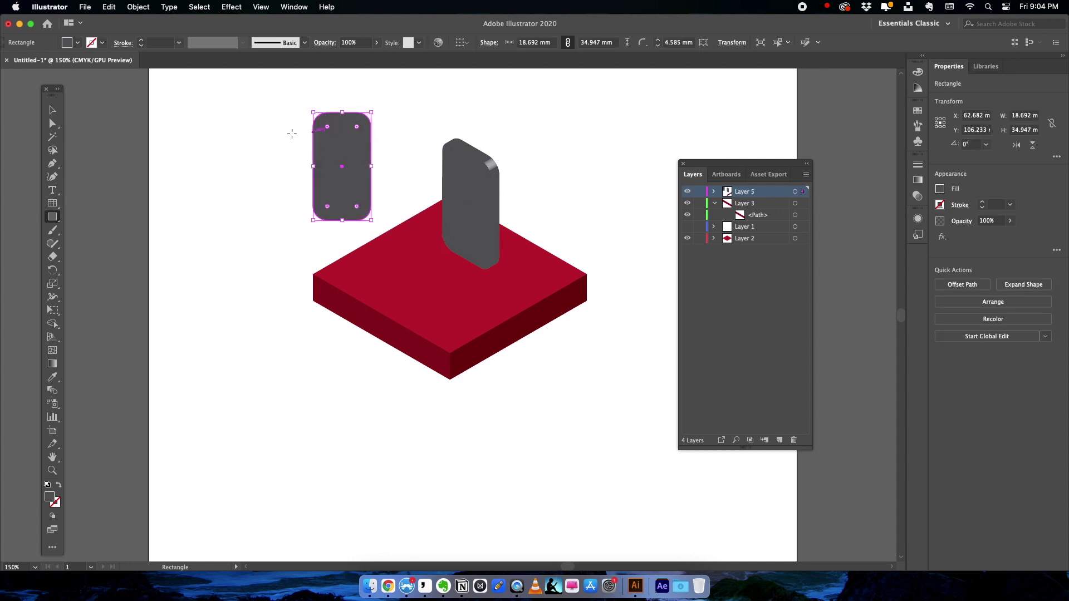
click(78, 43)
click(23, 62)
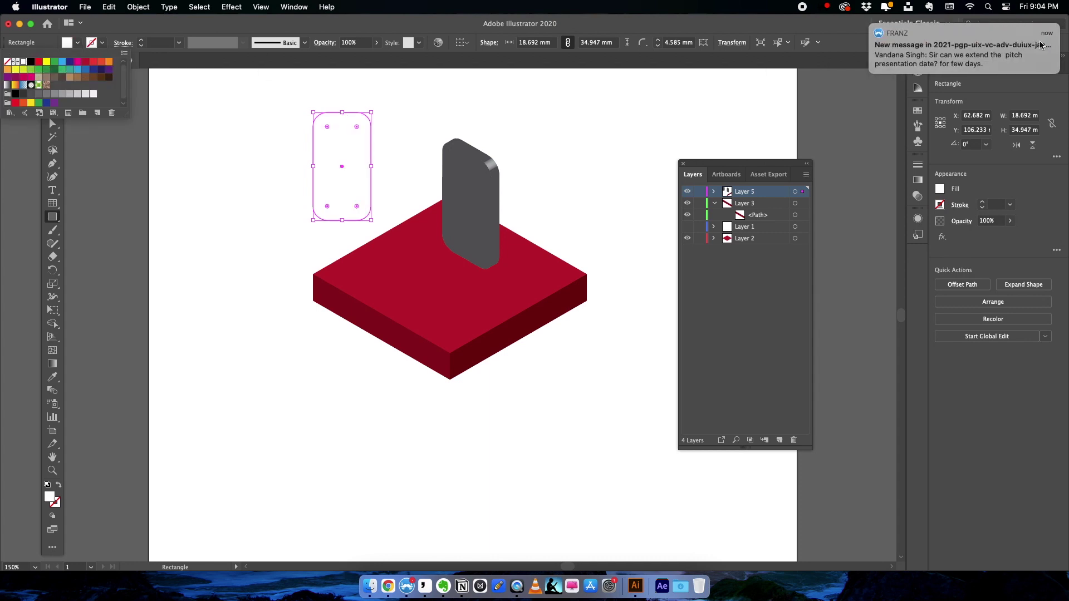
click(871, 24)
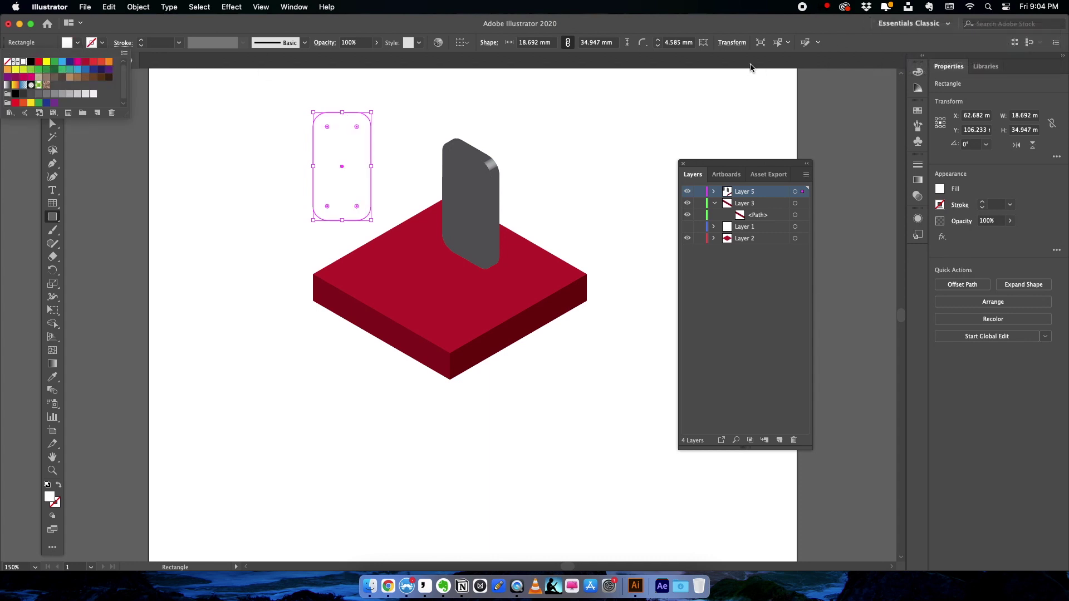
click(258, 123)
click(242, 122)
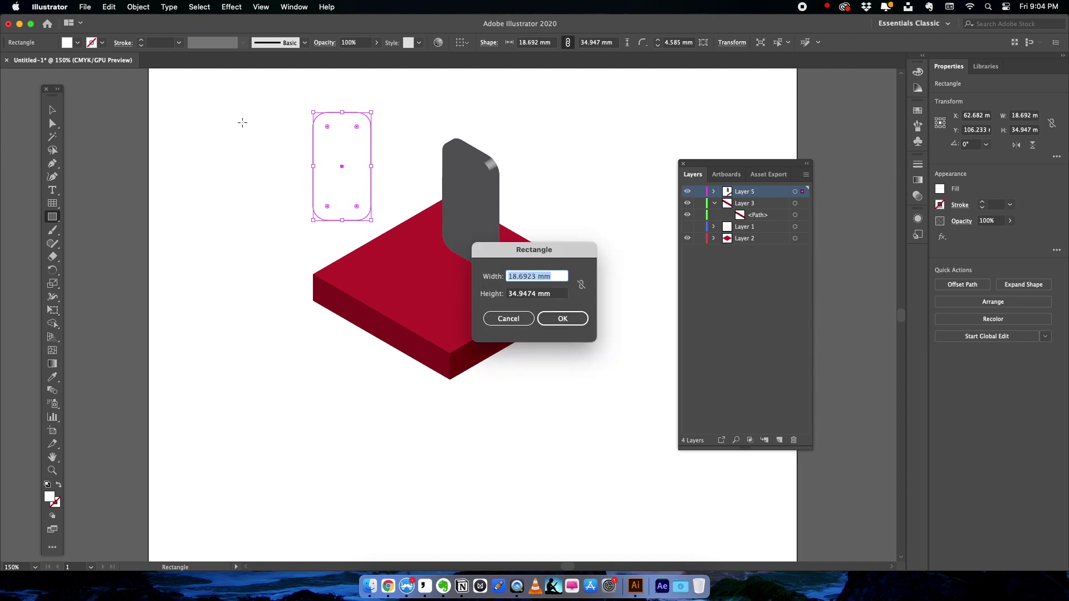
click(527, 319)
Move the white rounded rectangle in front of the gray extruded shape and apply the last Extrude & Bevel effect to it.
click(52, 109)
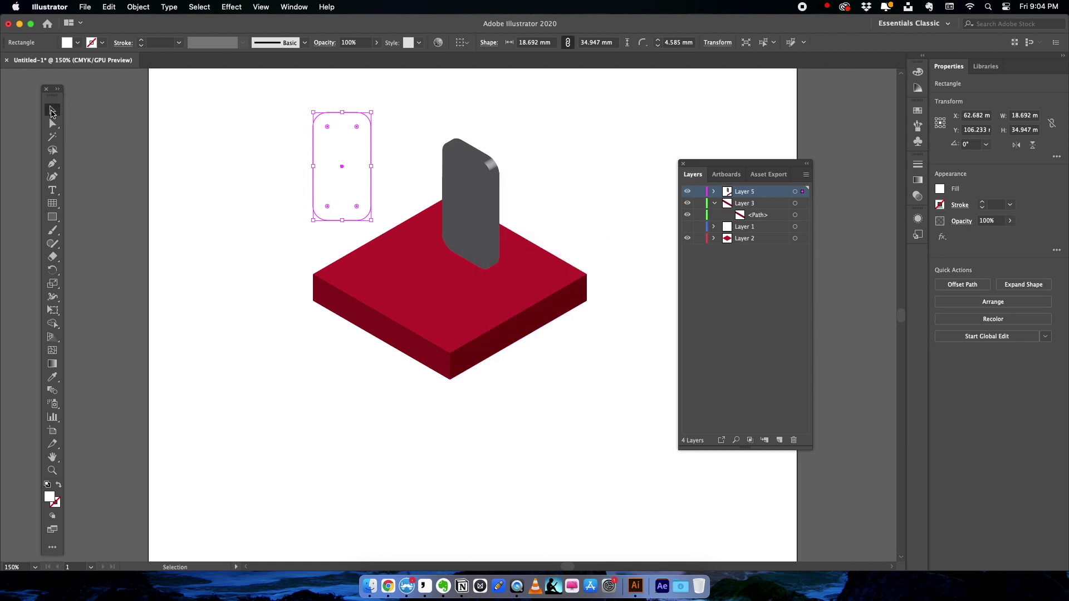
drag(319, 143, 415, 172)
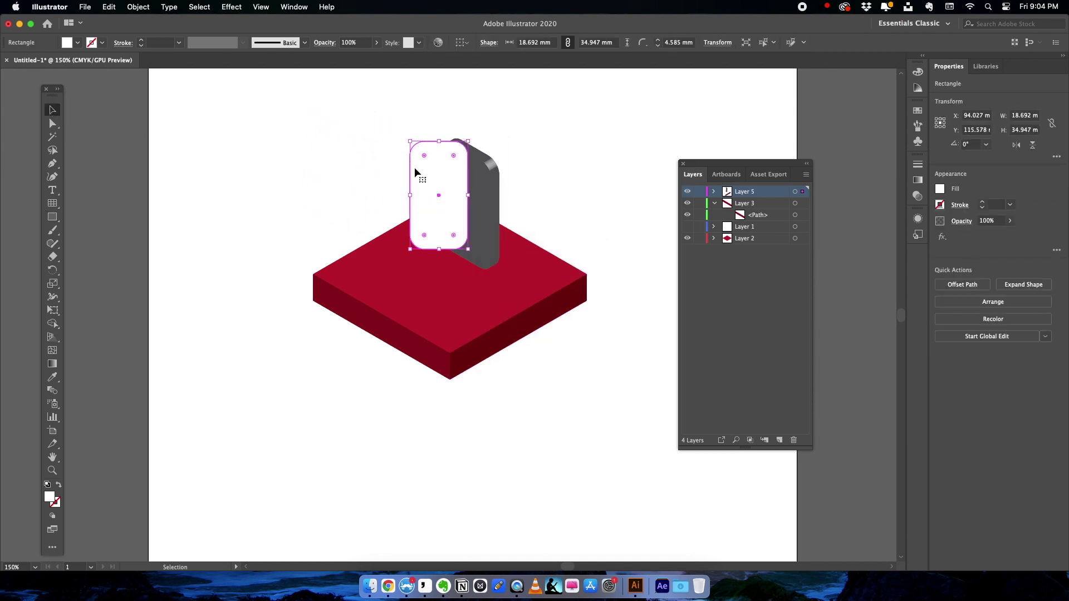
click(231, 7)
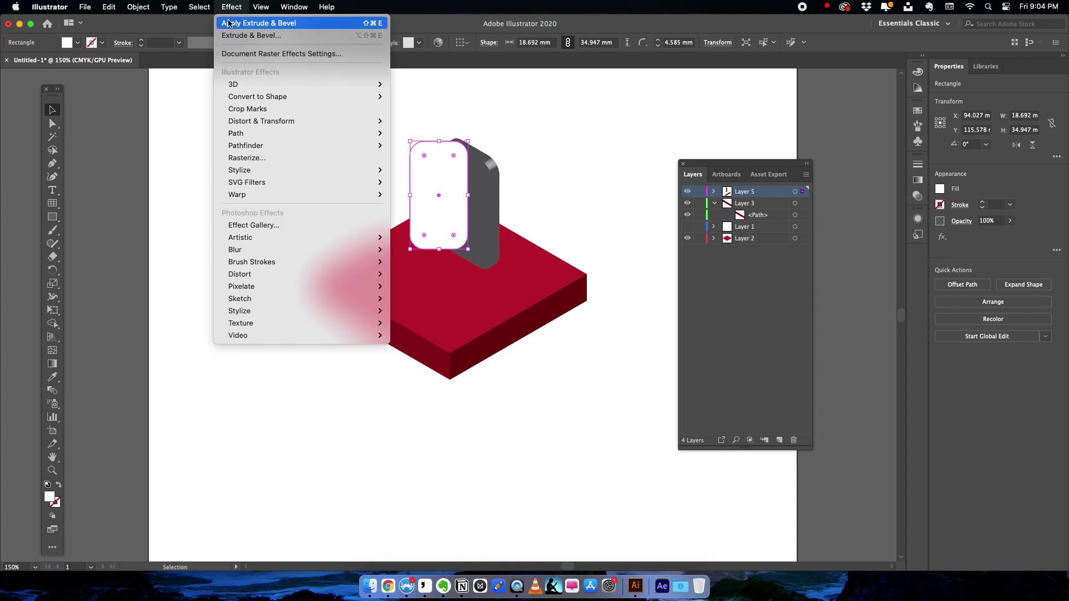
click(229, 23)
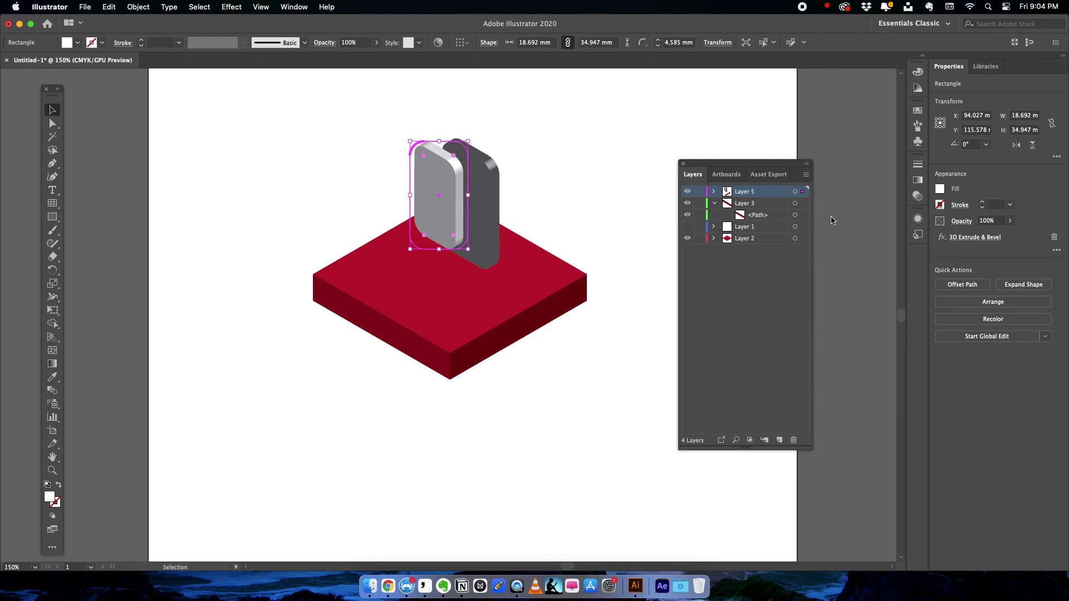
Edit the white shape's 3D Extrude & Bevel effect with preview, using a 5 pt extrude depth and 86% ambient light.
click(969, 238)
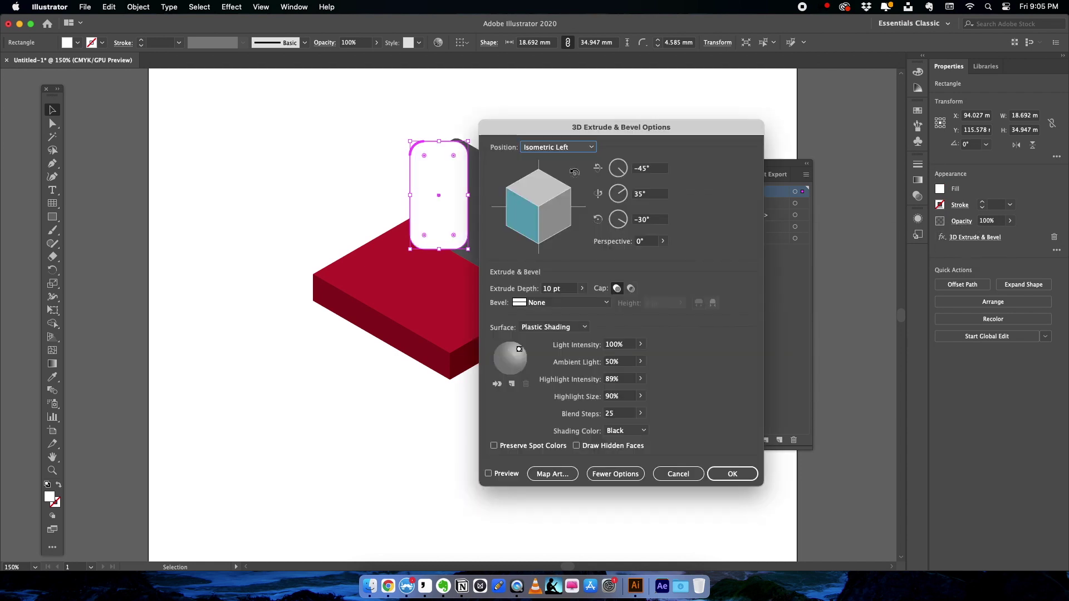
click(553, 462)
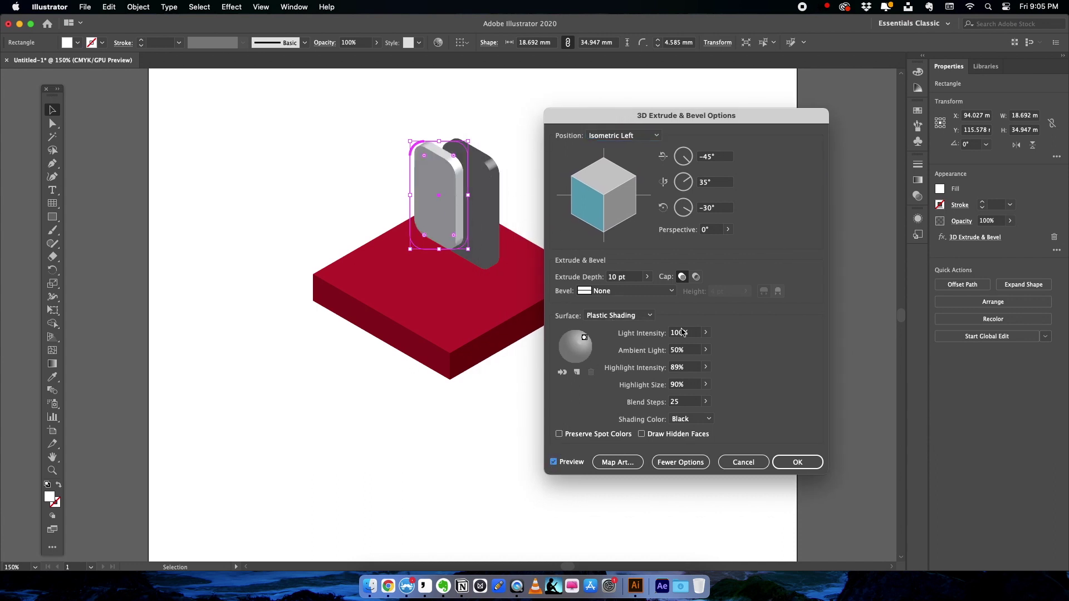
double_click(615, 278)
text(5)
click(684, 367)
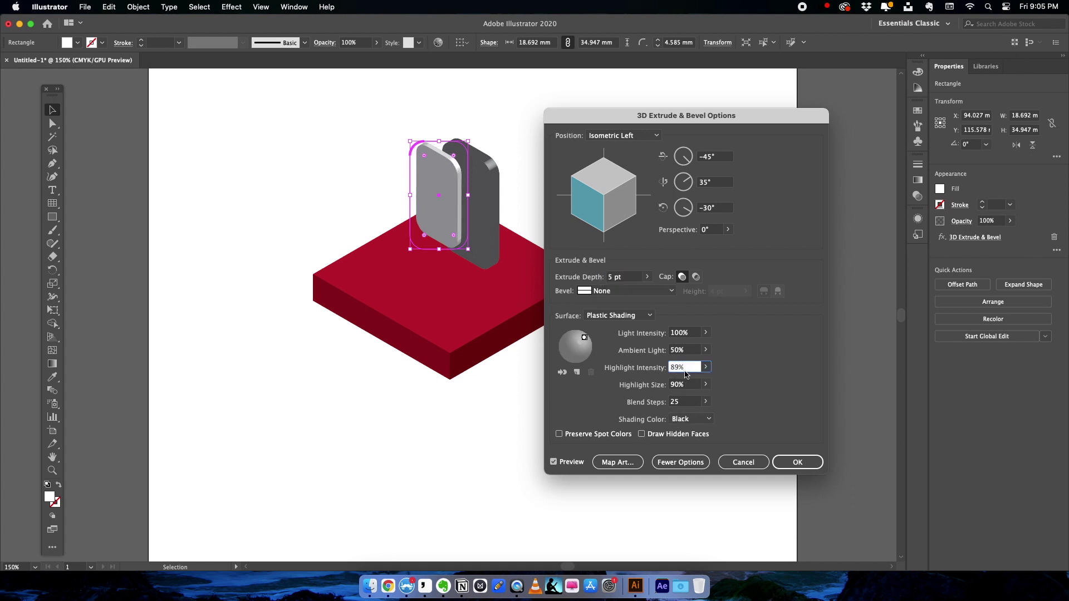
click(703, 352)
drag(685, 364, 697, 364)
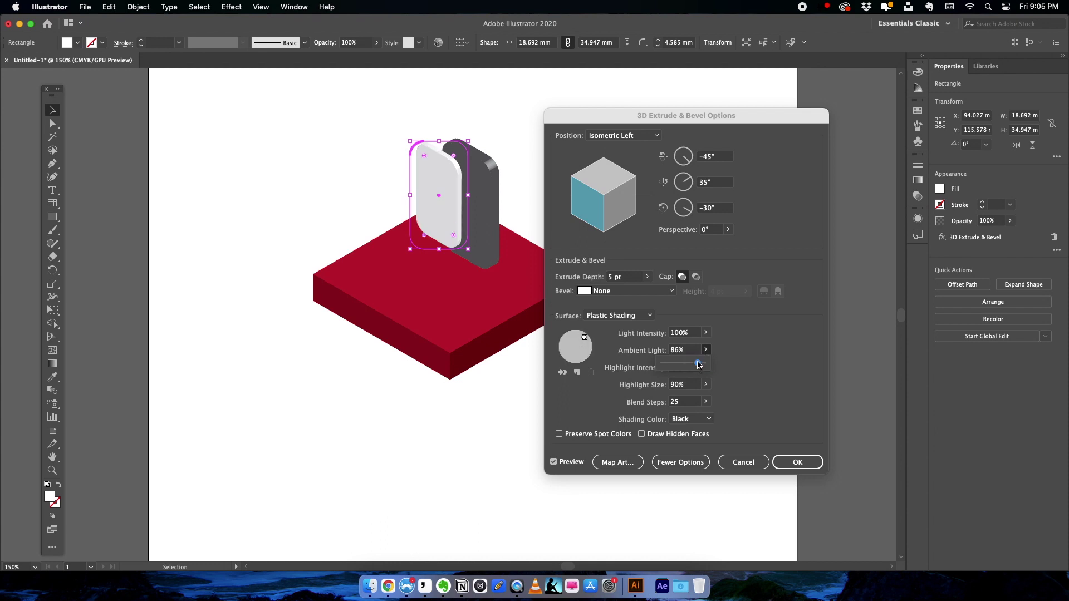
click(697, 364)
click(790, 462)
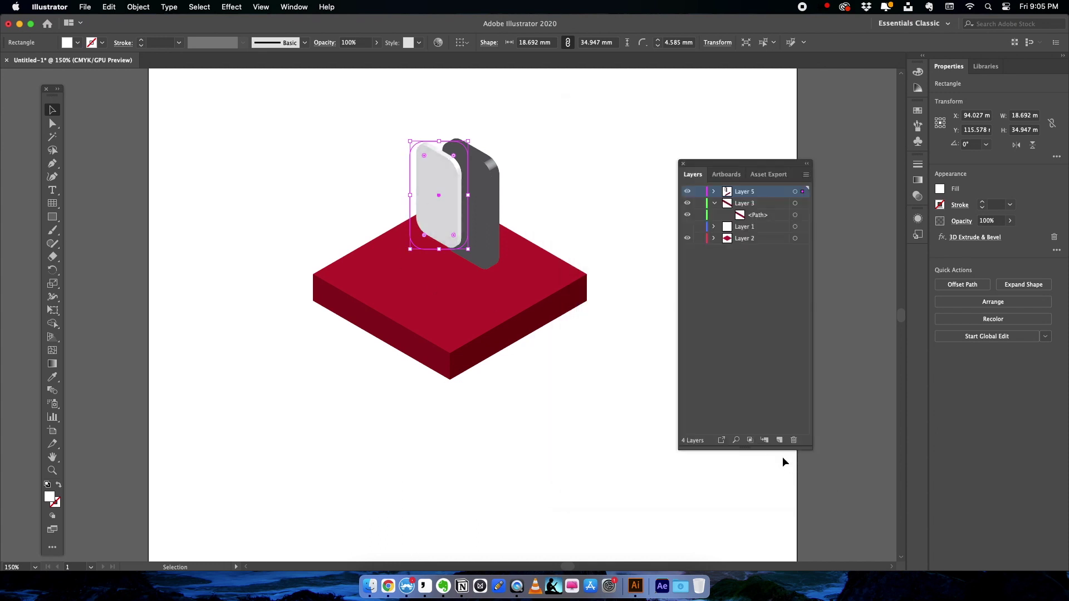
Shift the extruded white shape slightly closer to the gray shape and deselect it.
click(556, 188)
drag(423, 192, 432, 195)
click(504, 138)
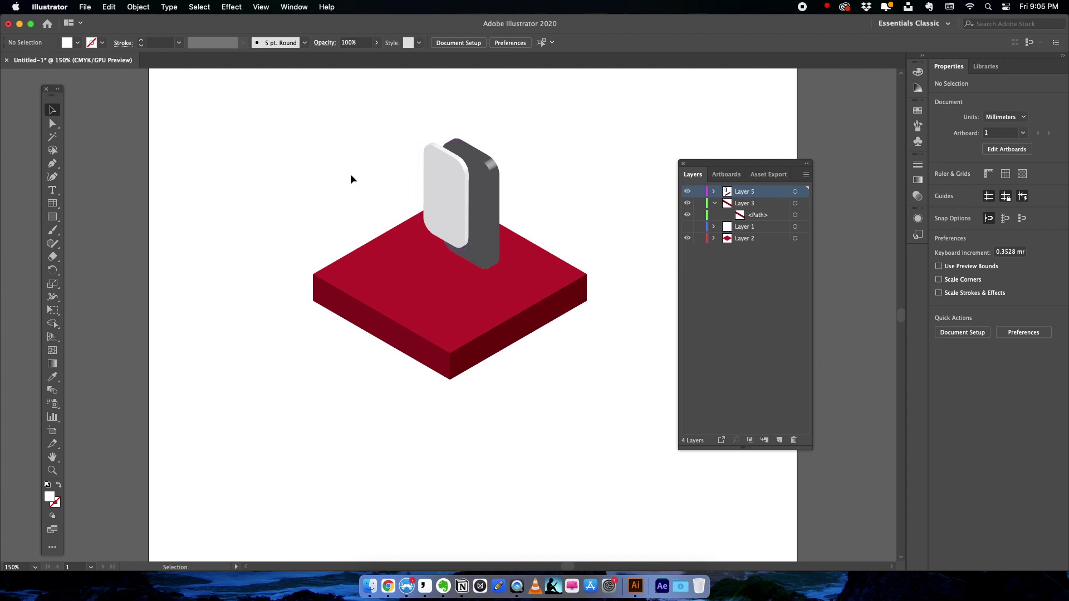
Draw a circle about 17.7 mm in diameter on the blank area beside the block and fill it black.
drag(53, 216, 95, 243)
drag(222, 150, 276, 206)
key(v)
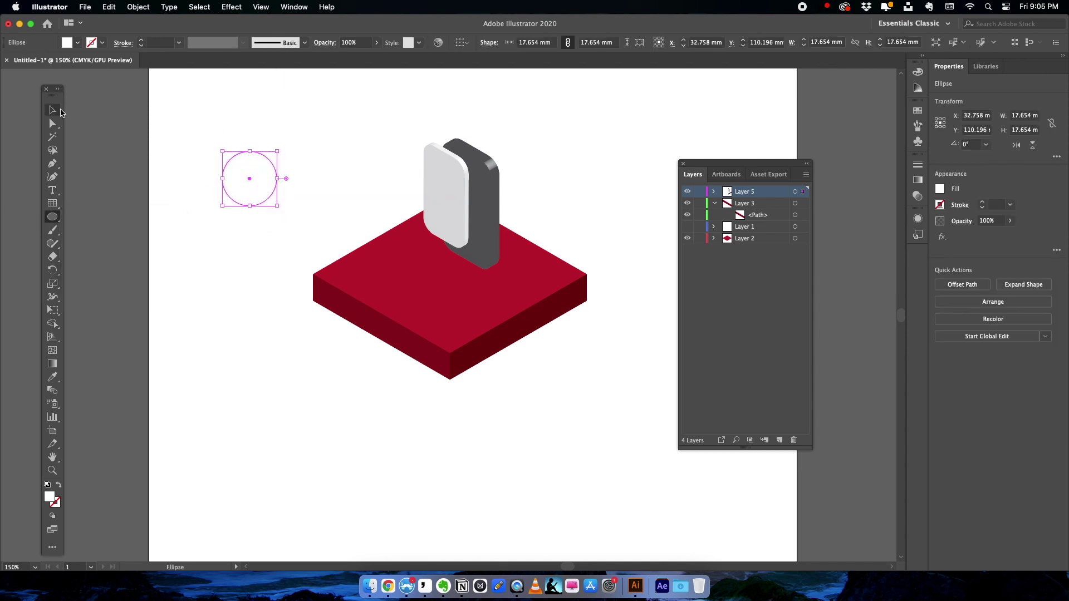
click(67, 42)
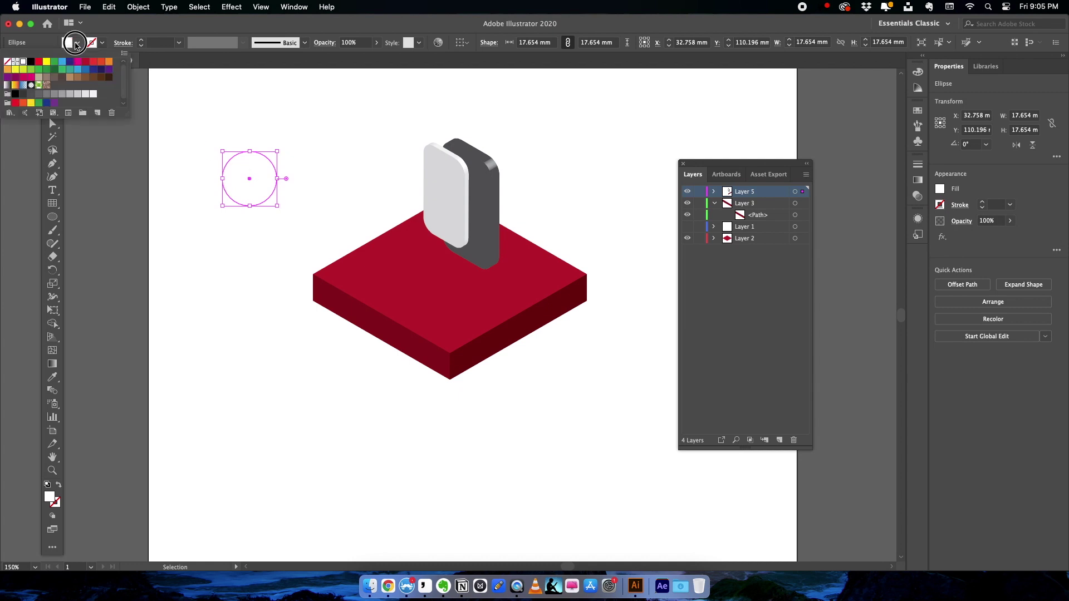
click(31, 62)
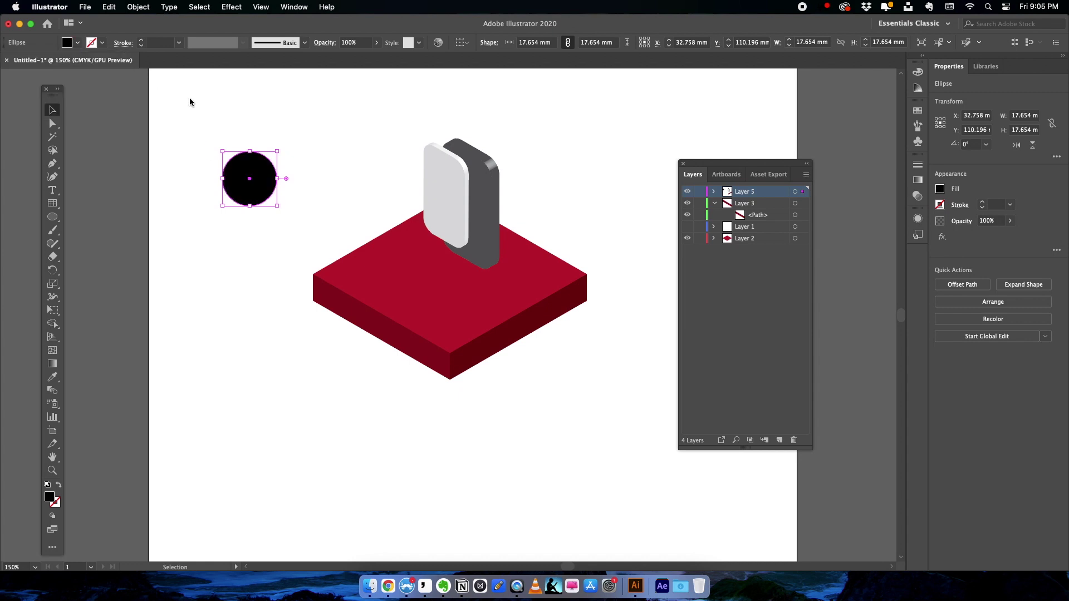
click(275, 124)
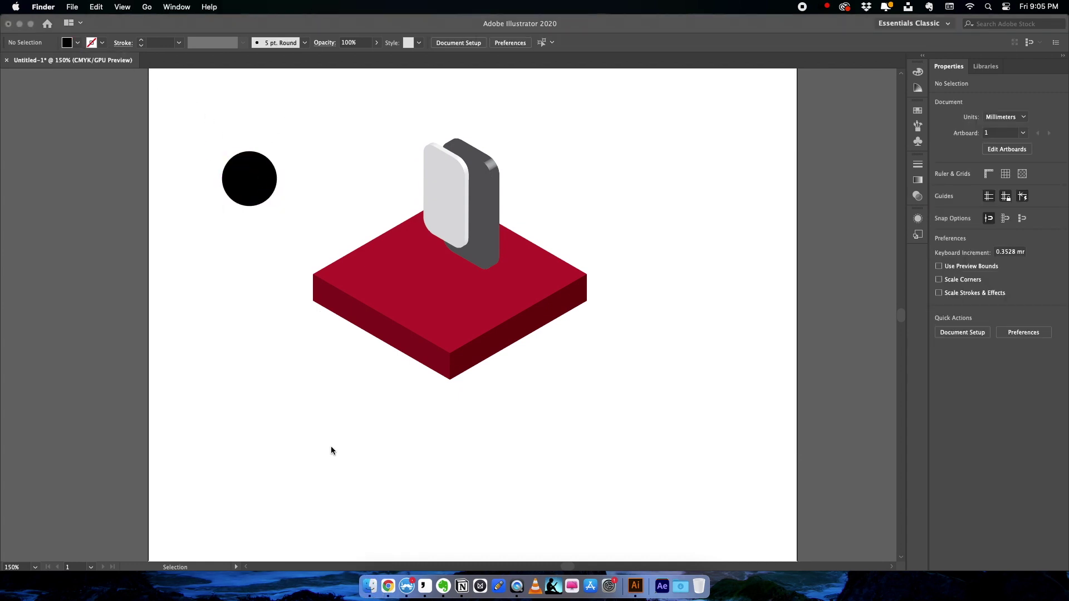
Place the portrait JPEG from the Desktop over the black circle at about 24 by 36 mm.
click(82, 7)
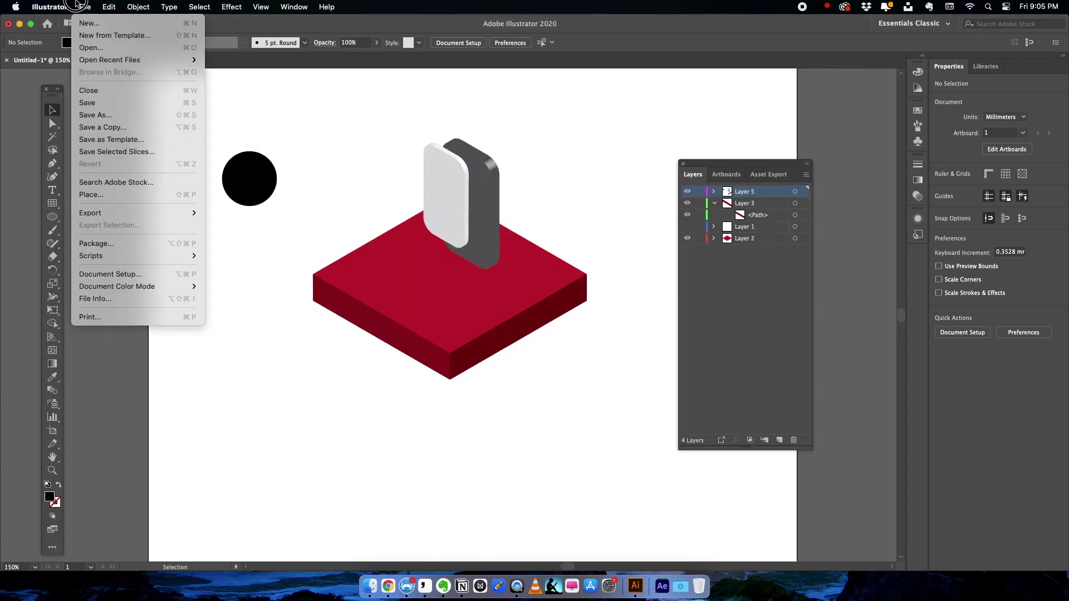
click(106, 196)
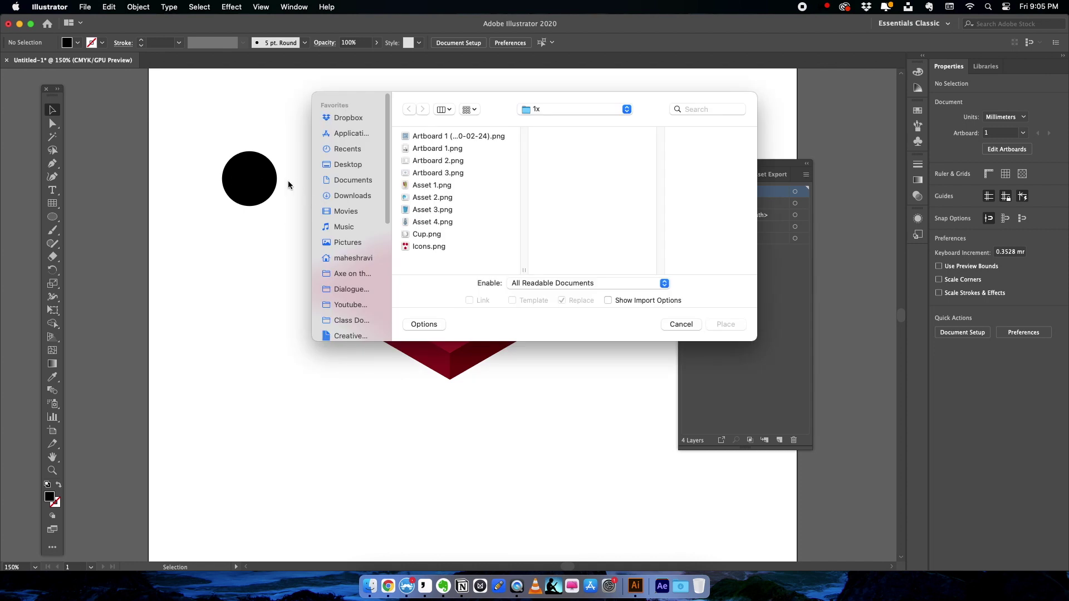
click(345, 164)
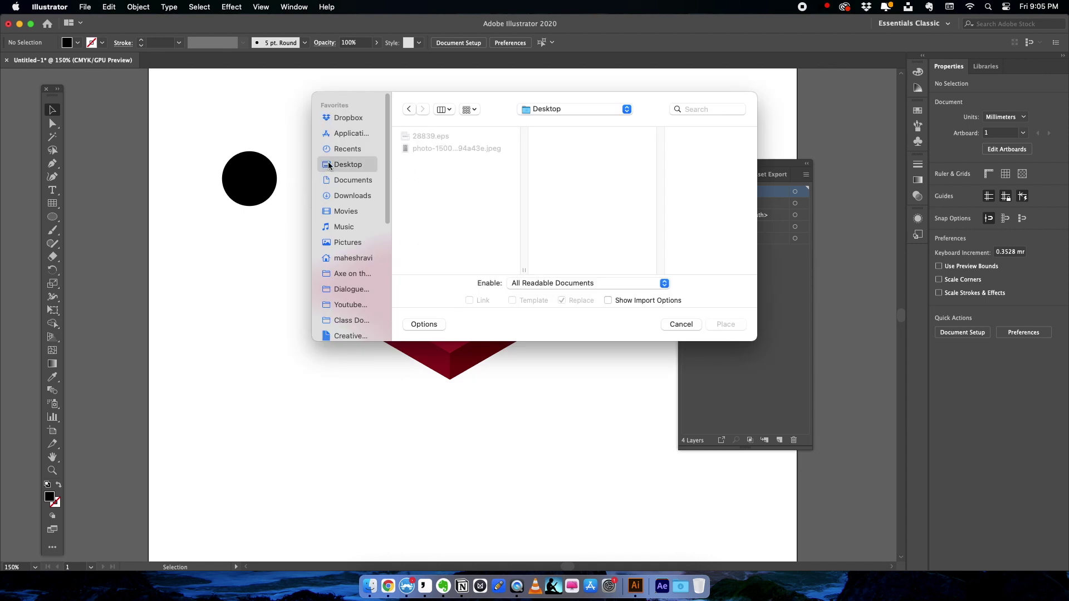
click(446, 149)
click(723, 324)
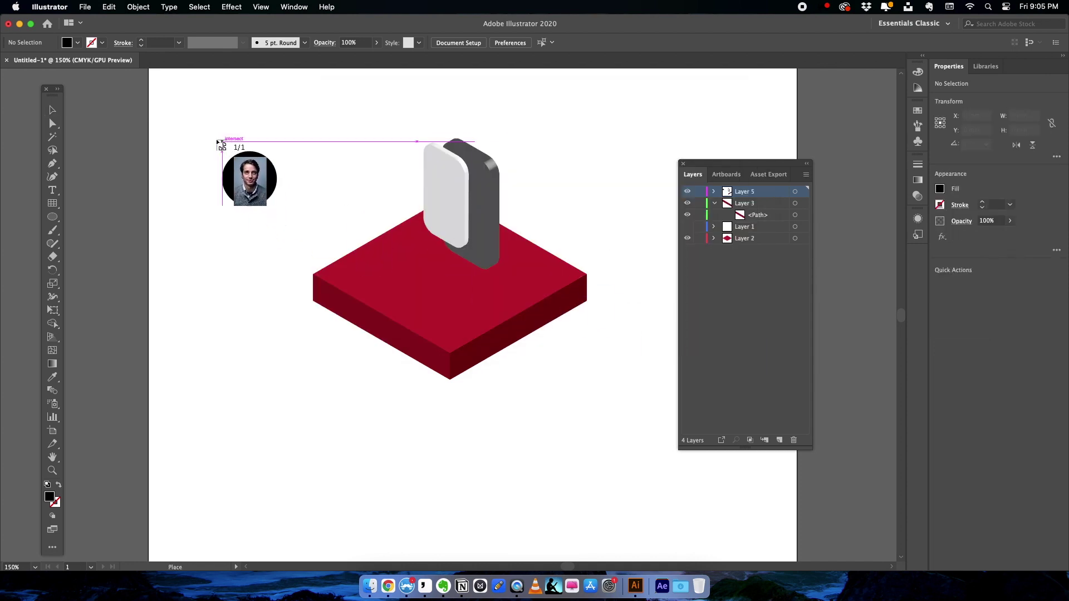
drag(313, 250, 214, 138)
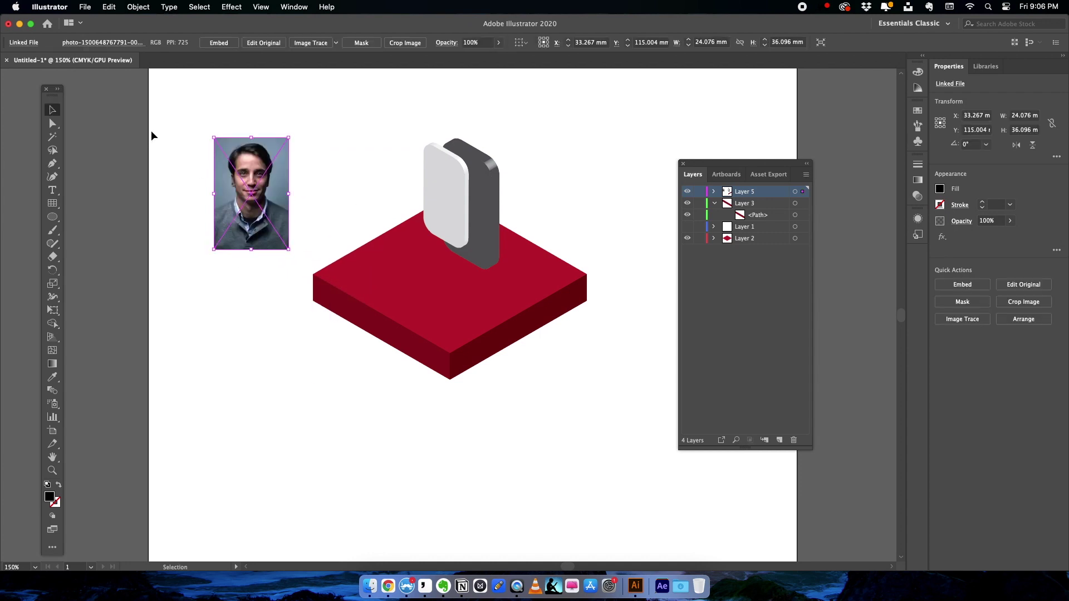
Stack the portrait photo beneath the black circle in Layer 5 and clip it to the circle with a clipping mask.
click(713, 192)
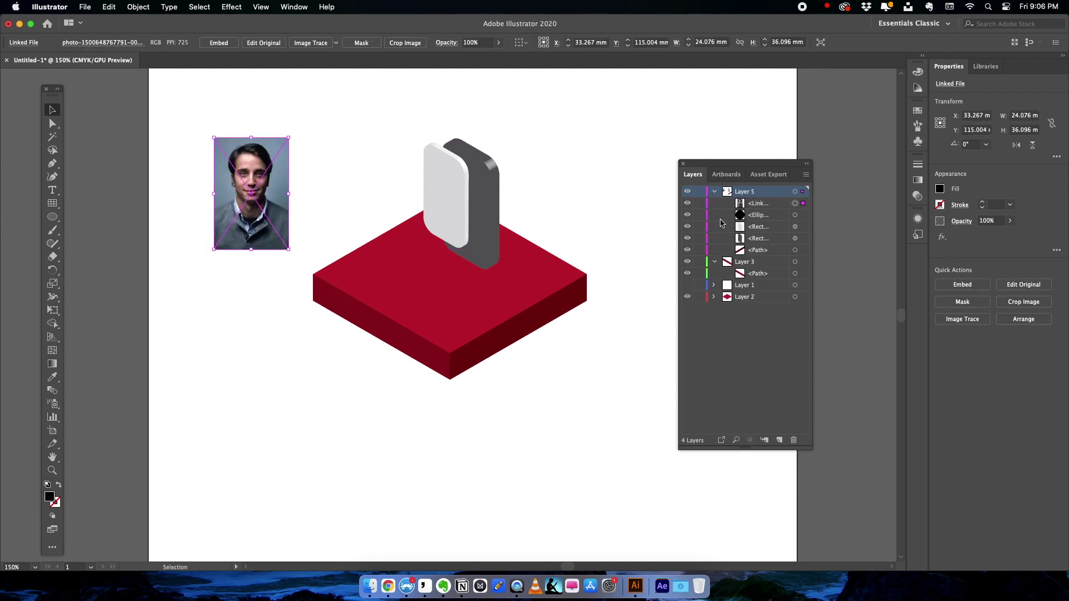
drag(757, 211, 740, 221)
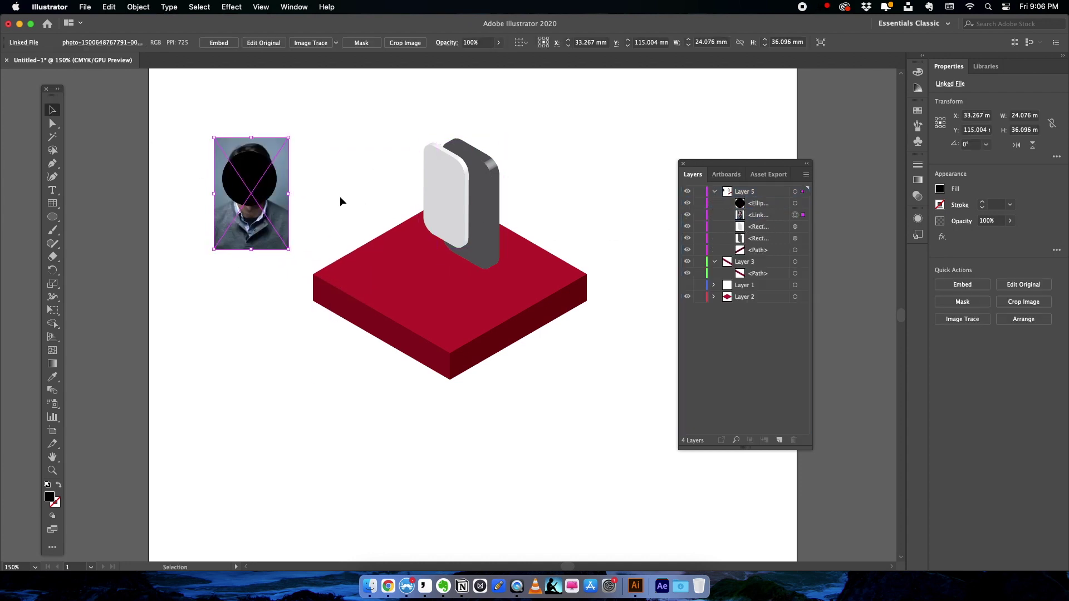
click(758, 203)
shift+click(758, 215)
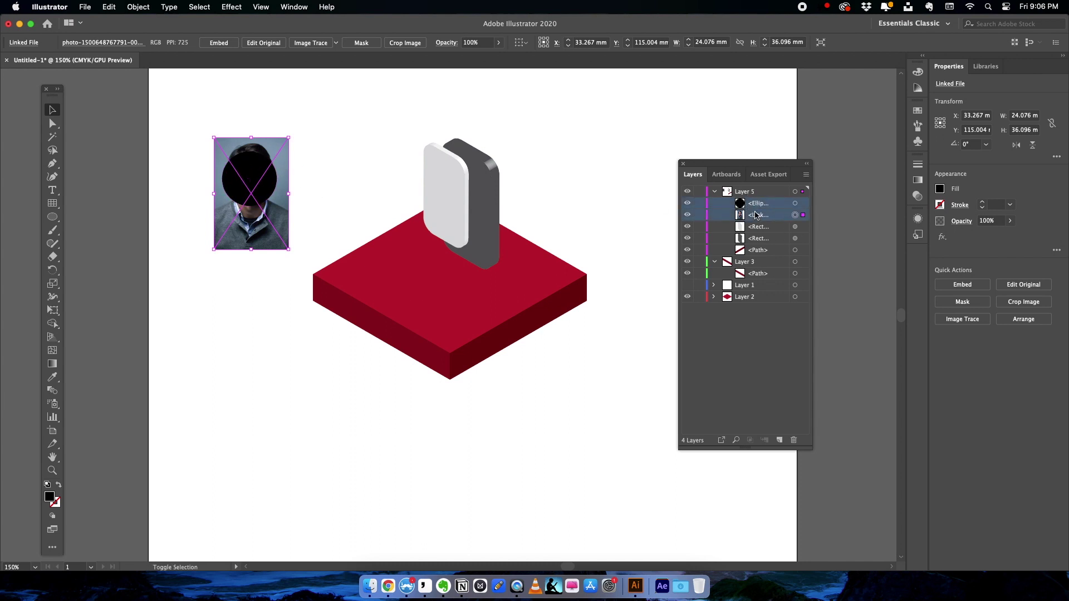
click(361, 43)
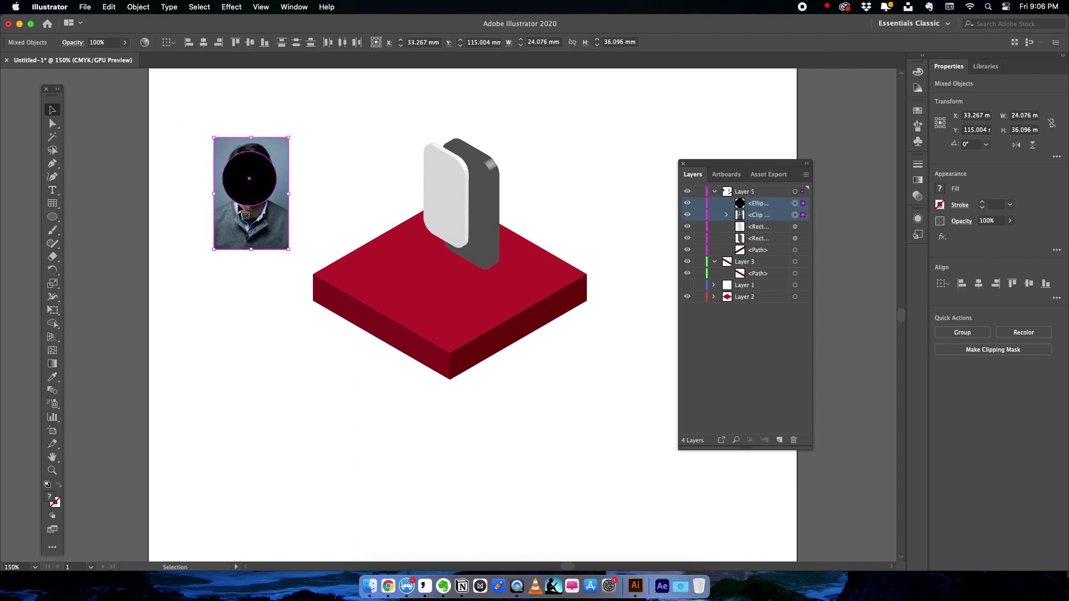
click(138, 6)
mouse_move(167, 403)
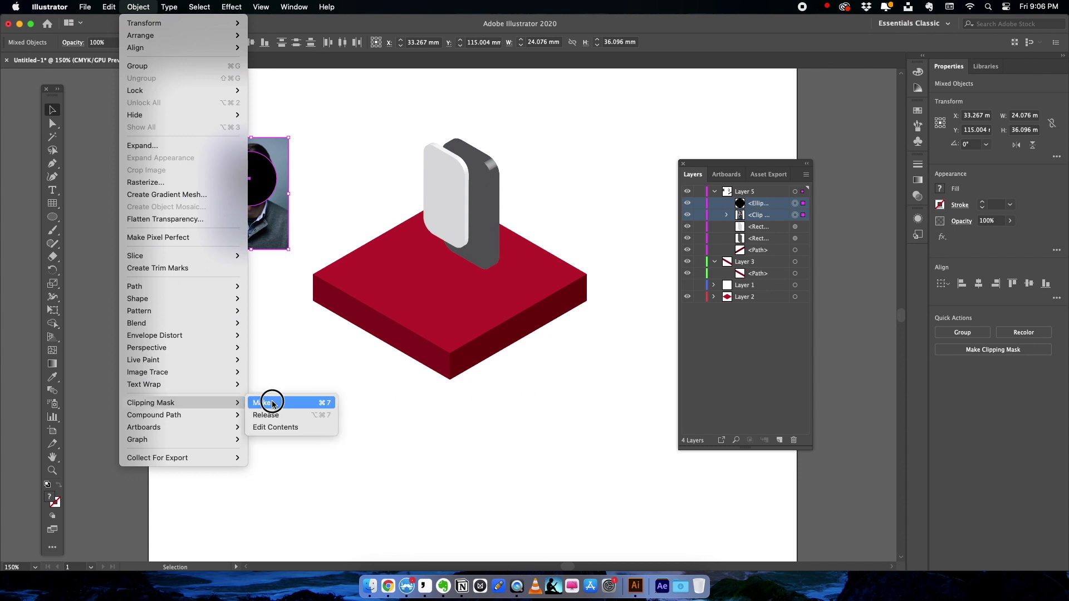
click(273, 403)
click(217, 282)
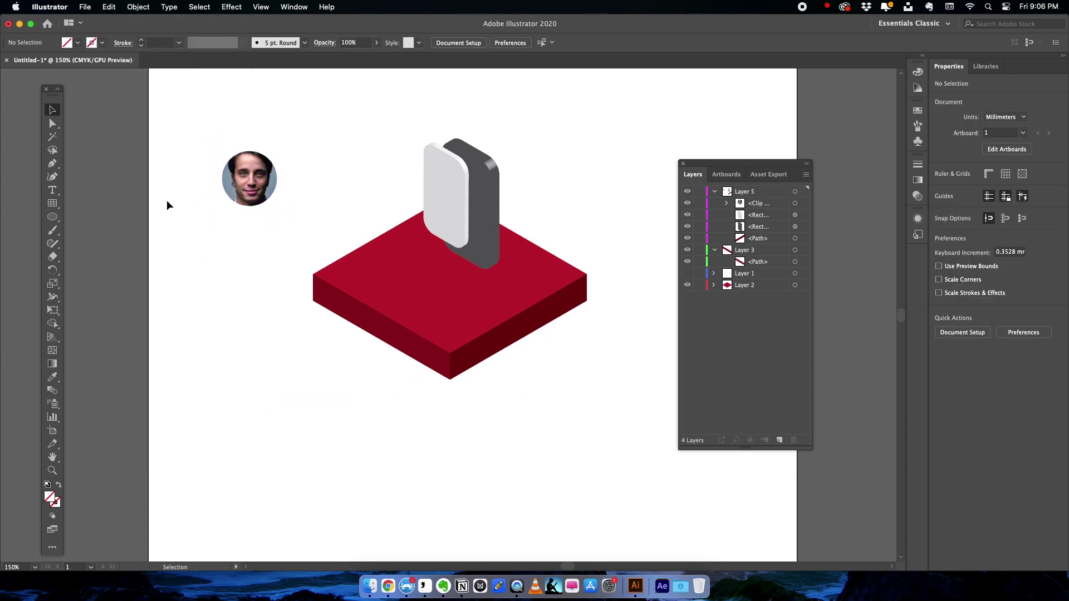
Apply the last Extrude & Bevel effect to the clipped circular portrait and move it closer to the upright extruded shapes.
drag(264, 173, 323, 169)
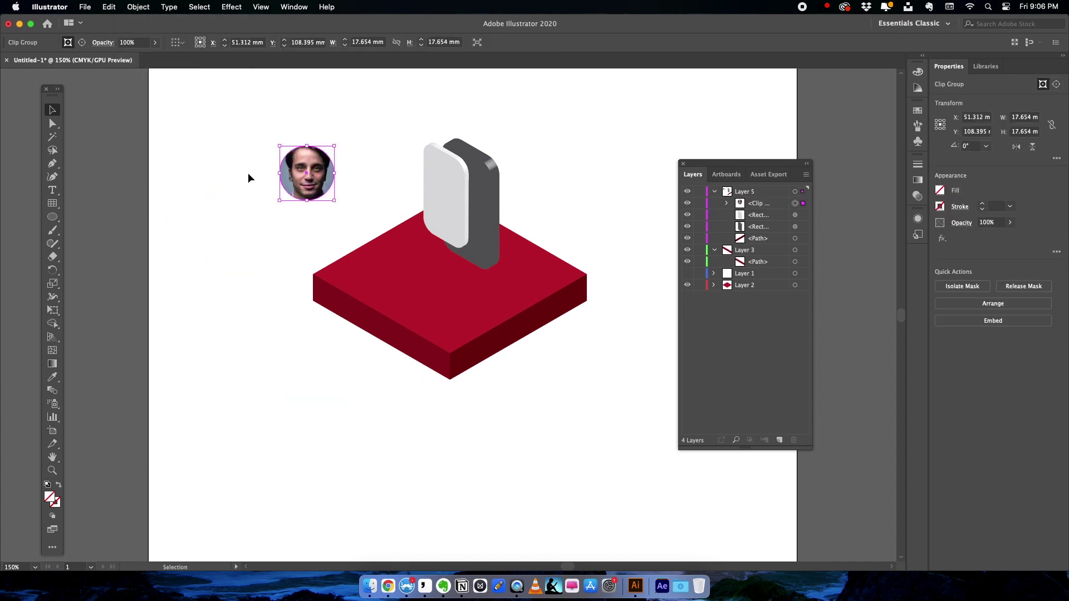
click(243, 174)
click(306, 172)
click(232, 7)
click(245, 23)
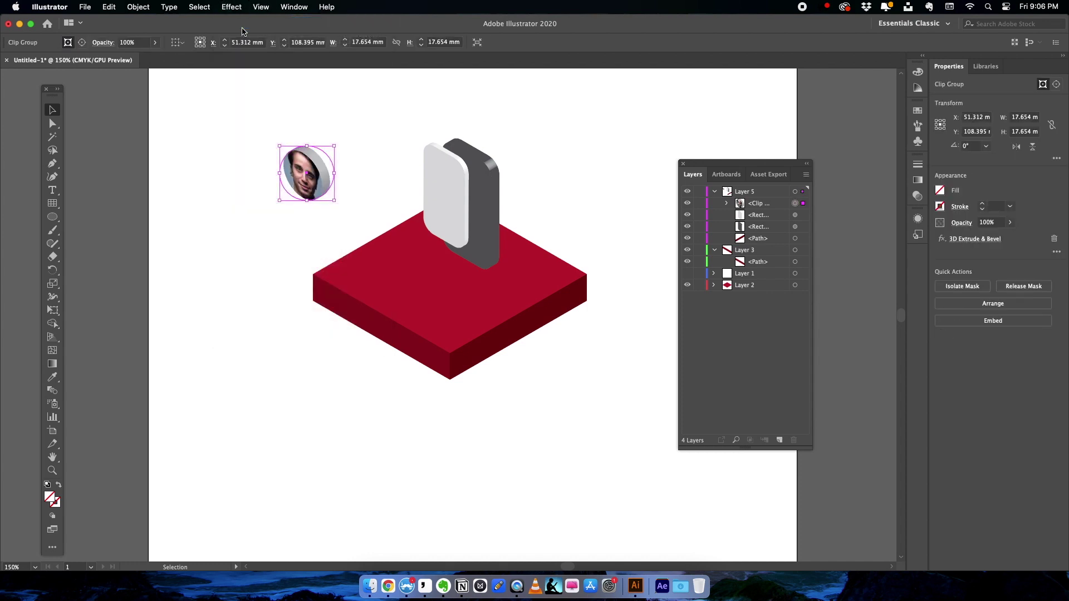
click(222, 151)
drag(307, 169, 344, 170)
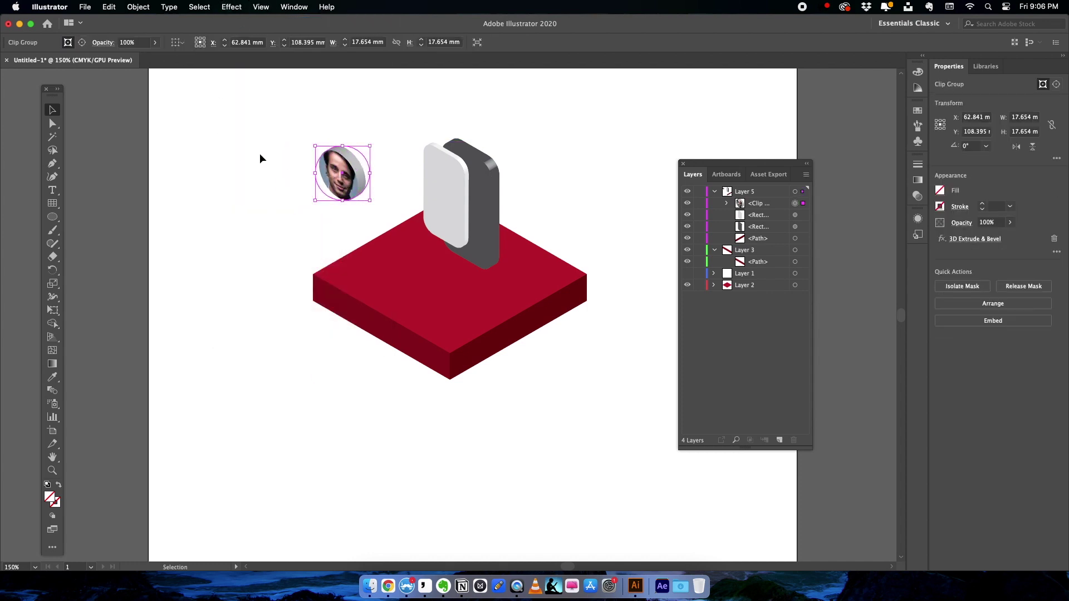
click(262, 158)
Edit the circular portrait's 3D Extrude & Bevel effect to an extrude depth of 3 pt and an ambient light of 0%.
click(322, 173)
click(963, 240)
click(615, 278)
double_click(615, 279)
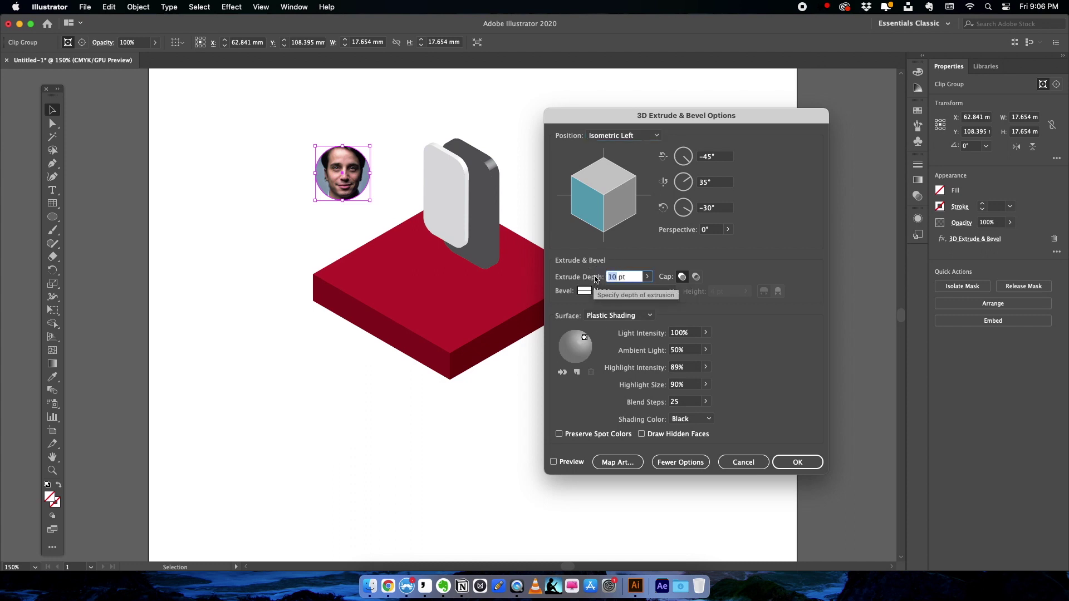
text(5)
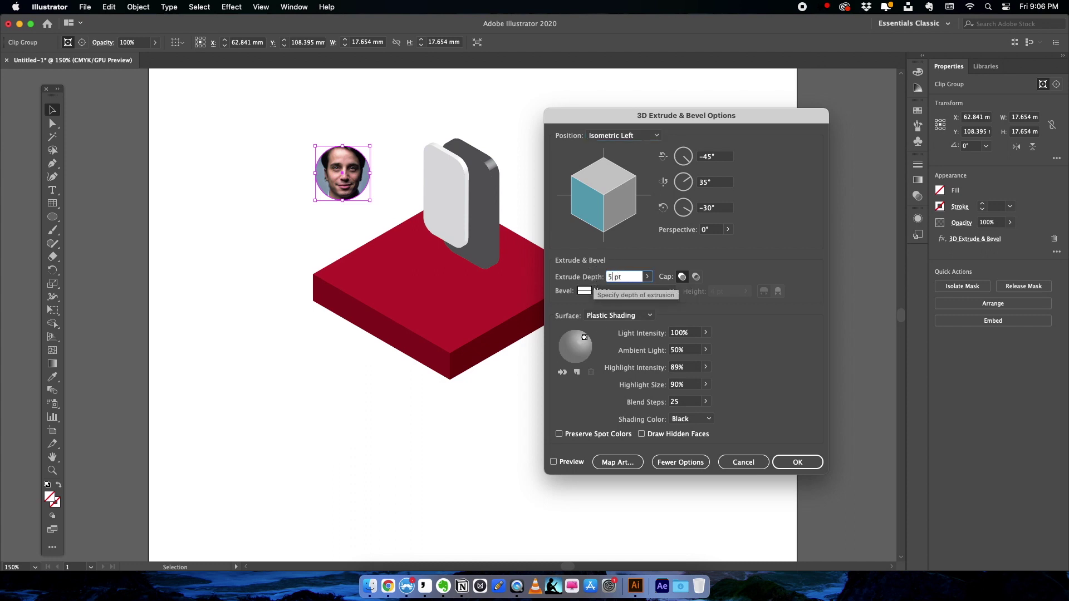
click(692, 354)
click(564, 462)
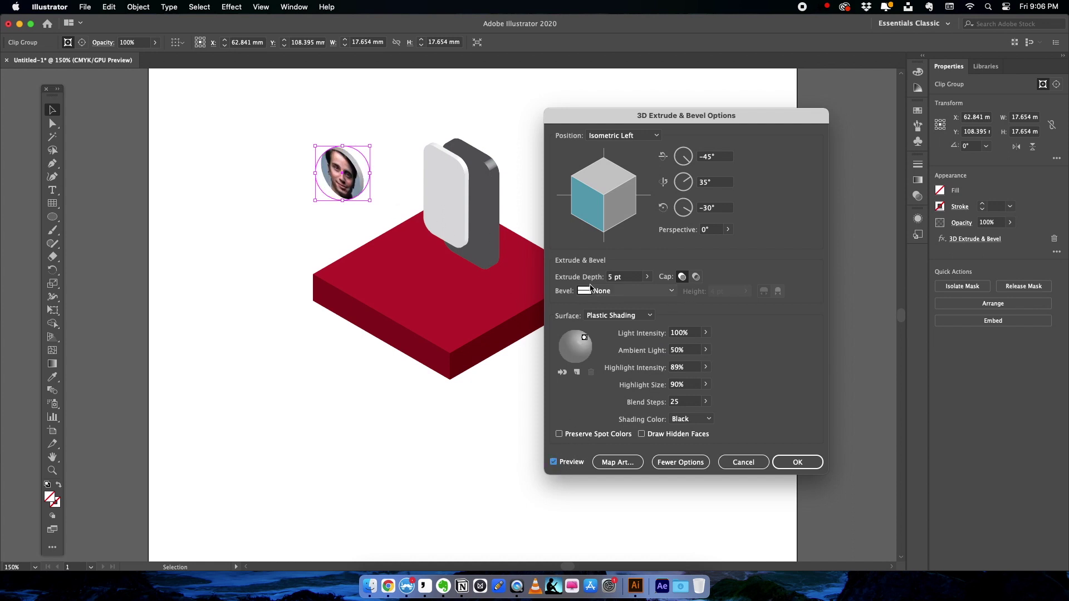
double_click(609, 278)
text(3)
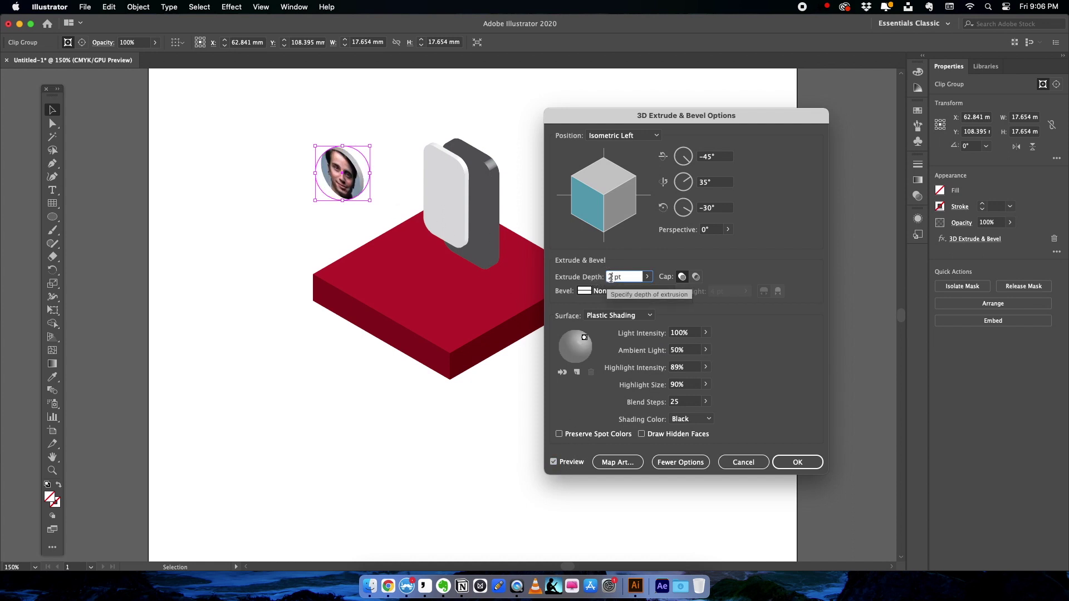
double_click(684, 350)
text(0)
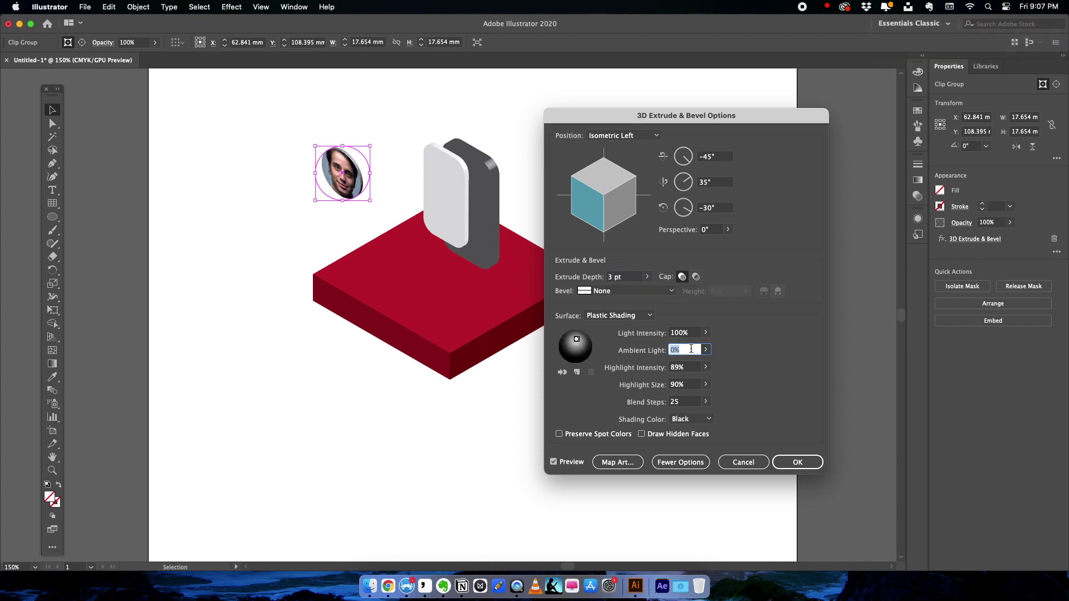
click(798, 467)
click(216, 173)
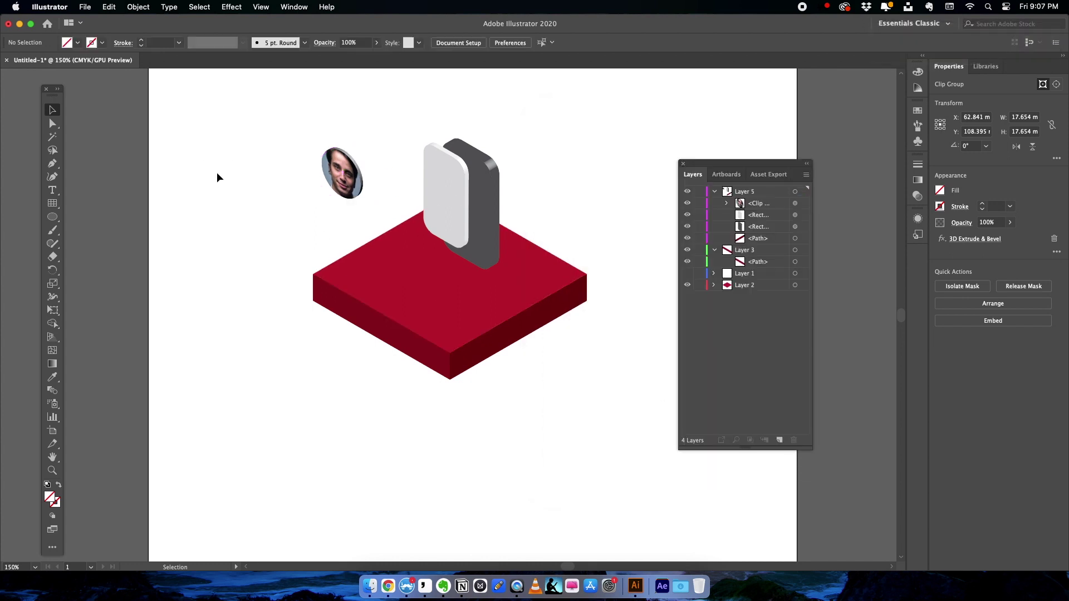
Scale down the extruded circular portrait and place it over the upper corner of the light front panel.
click(355, 178)
drag(356, 178, 428, 172)
click(302, 145)
click(423, 177)
click(341, 148)
click(413, 160)
click(419, 164)
click(307, 143)
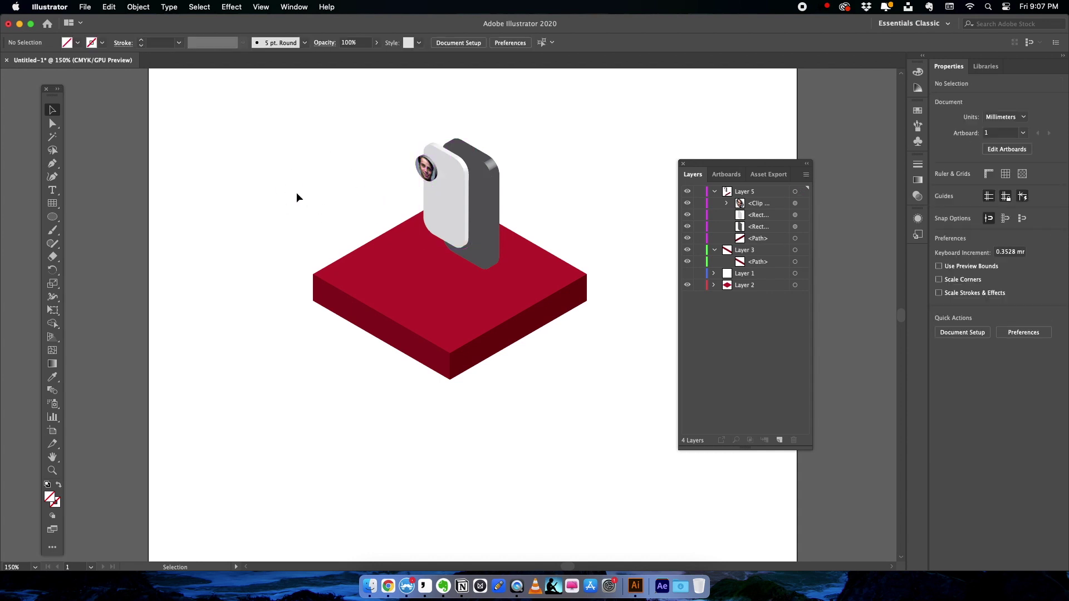
Draw a rounded rectangle about 20.9 by 4.7 mm on the blank area beside the block and fill it light blue.
drag(60, 213, 89, 229)
drag(255, 174, 321, 189)
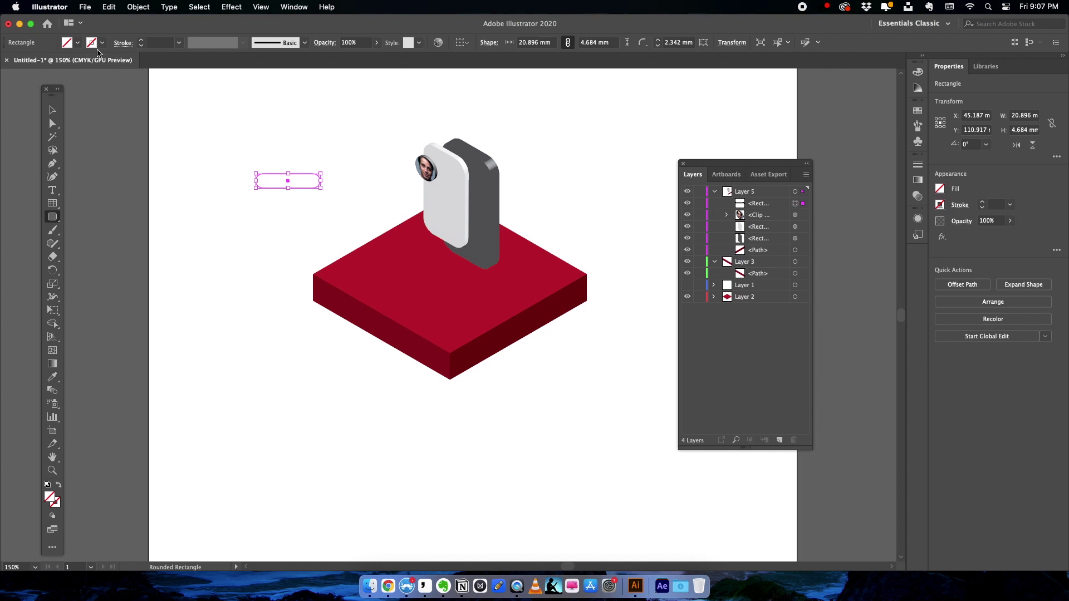
click(77, 42)
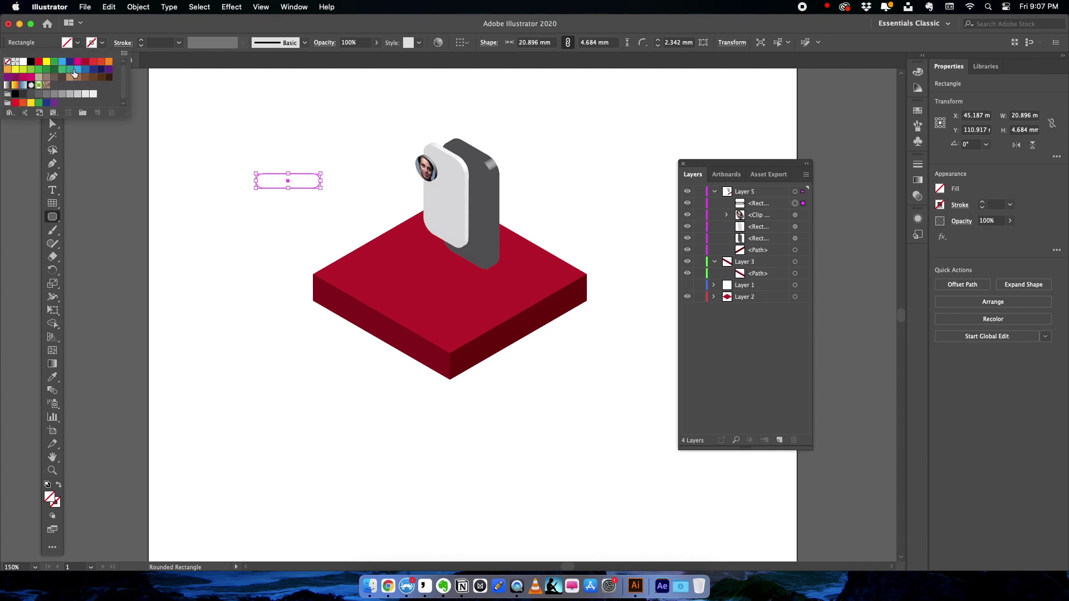
click(74, 73)
click(52, 110)
click(194, 128)
click(291, 184)
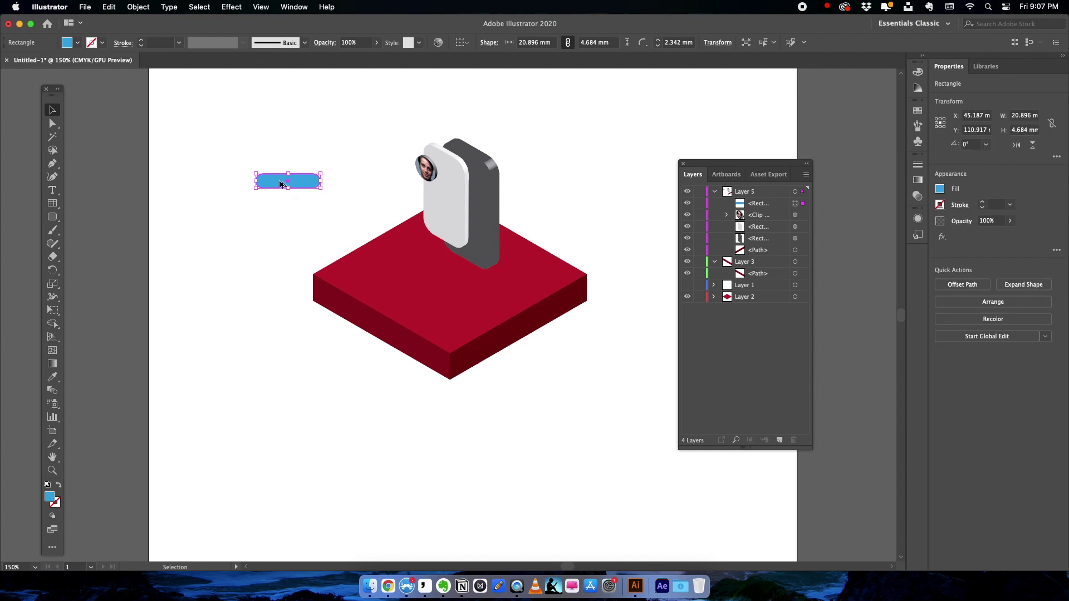
Copy the blue rounded bar twice, evenly spaced straight below the original, and group all three bars.
drag(280, 186, 272, 223)
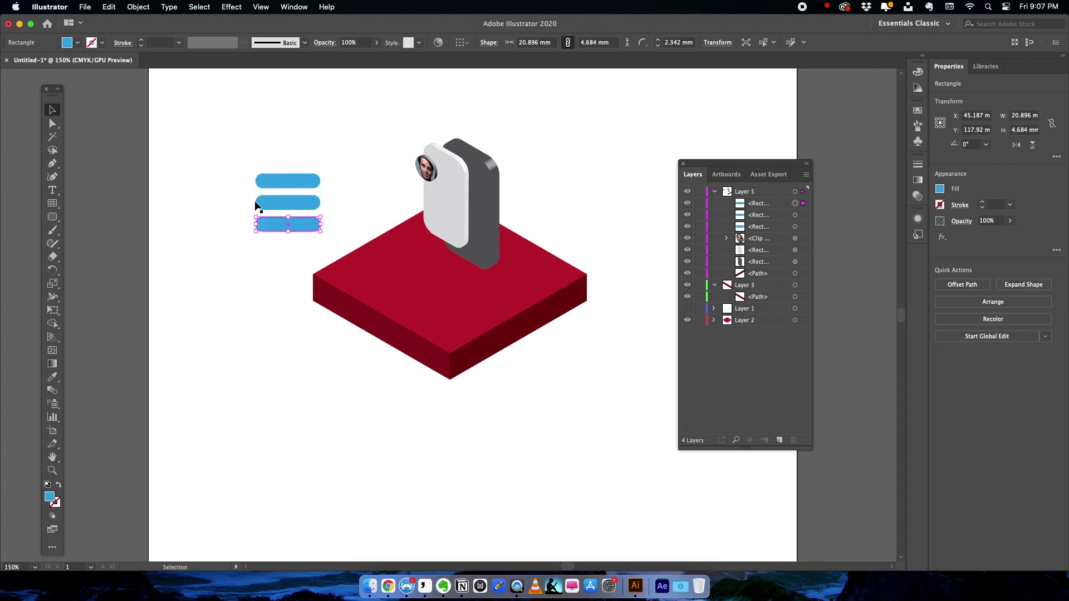
click(209, 154)
drag(209, 155, 311, 218)
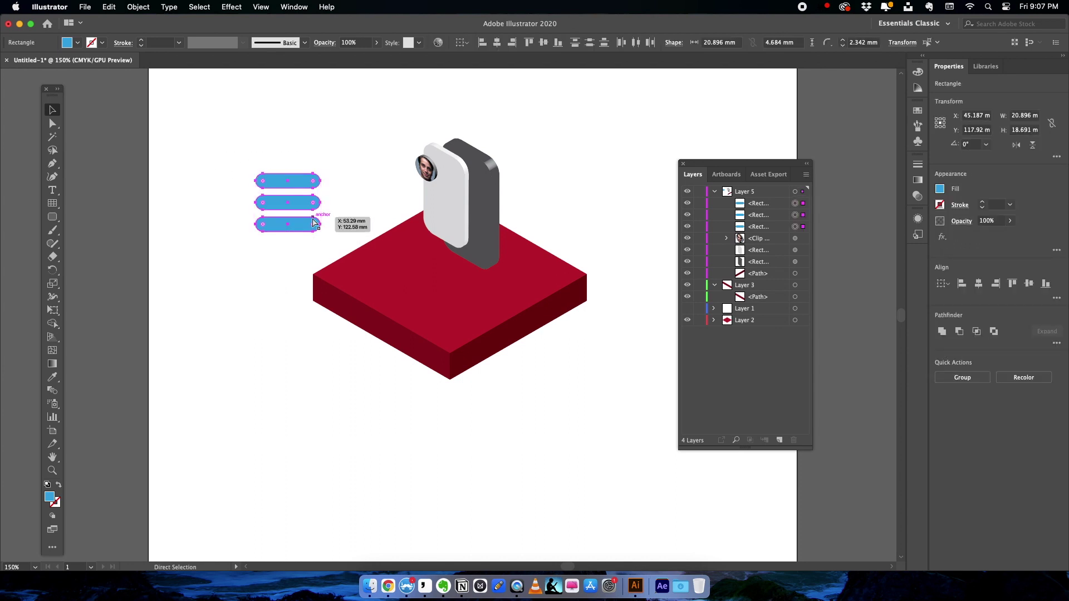
key(super+g)
click(233, 157)
drag(232, 157, 311, 267)
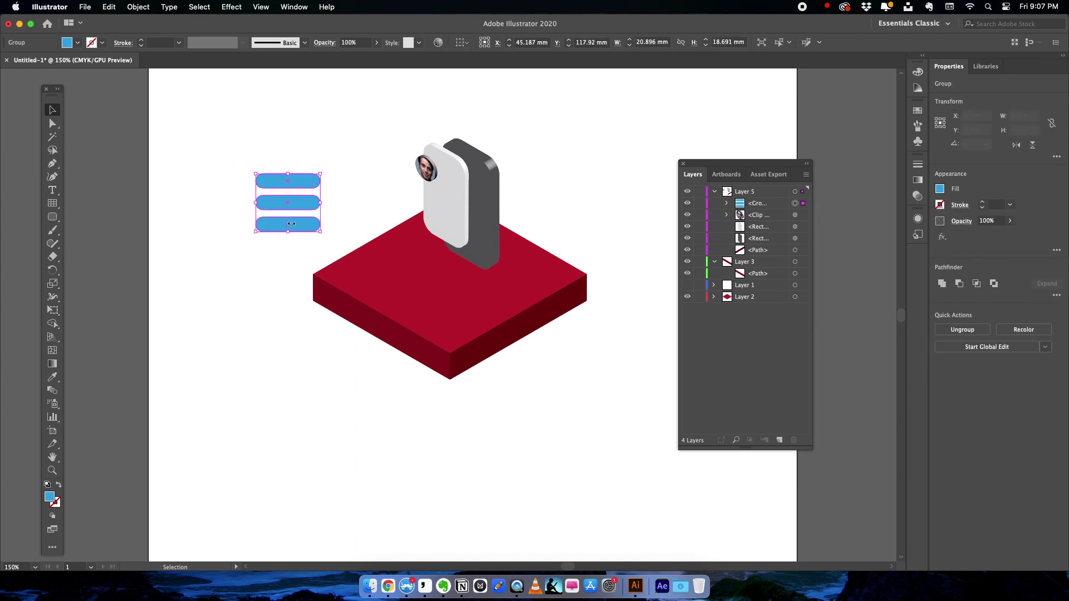
Apply the last Extrude & Bevel effect to the blue bar group and set its extrude depth to 3 pt.
click(231, 7)
click(268, 24)
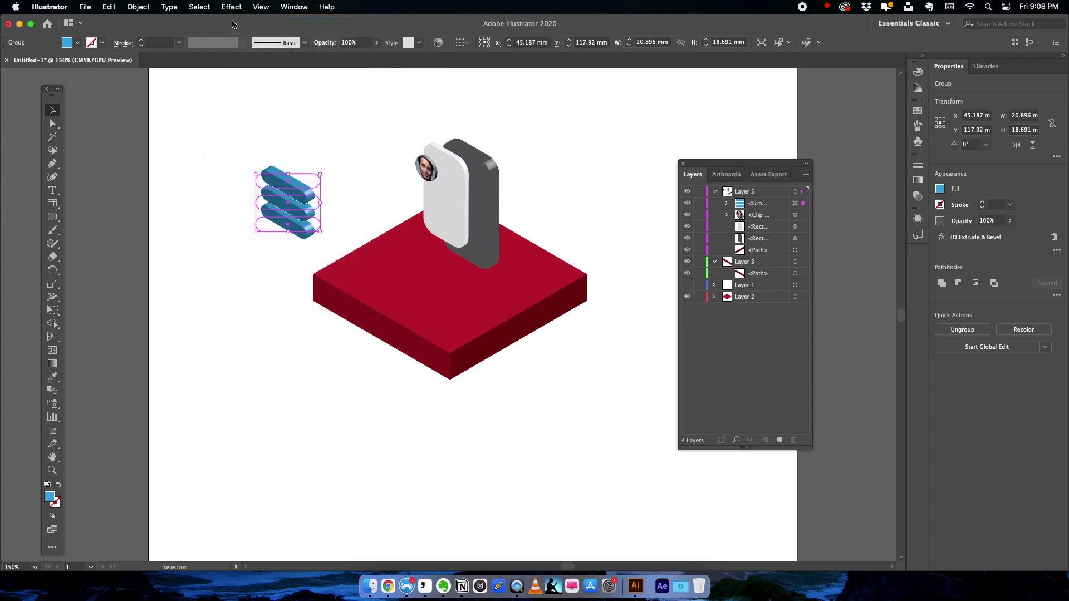
click(982, 239)
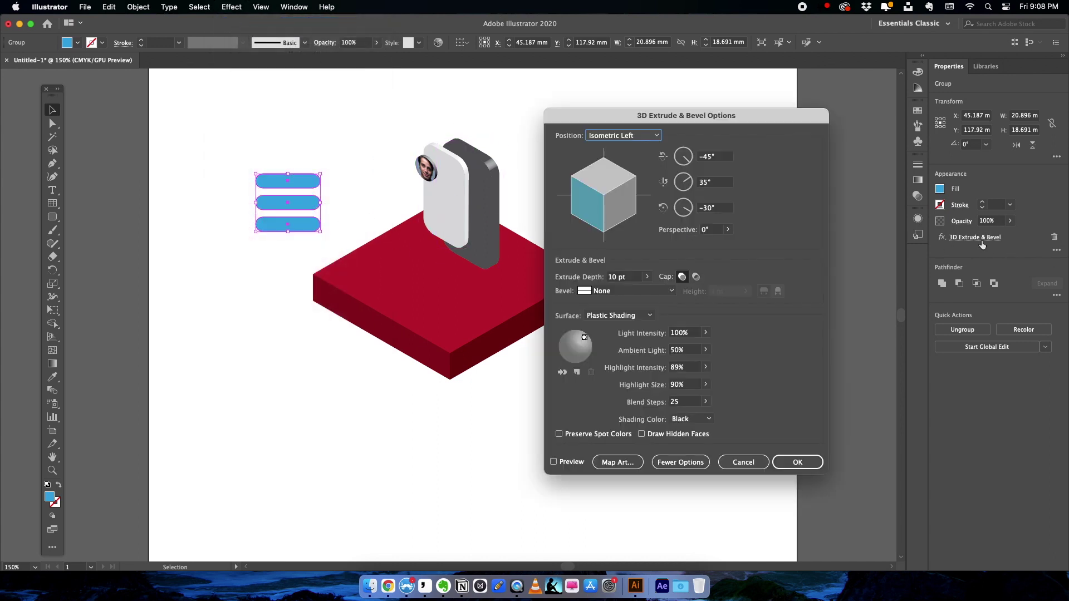
click(562, 463)
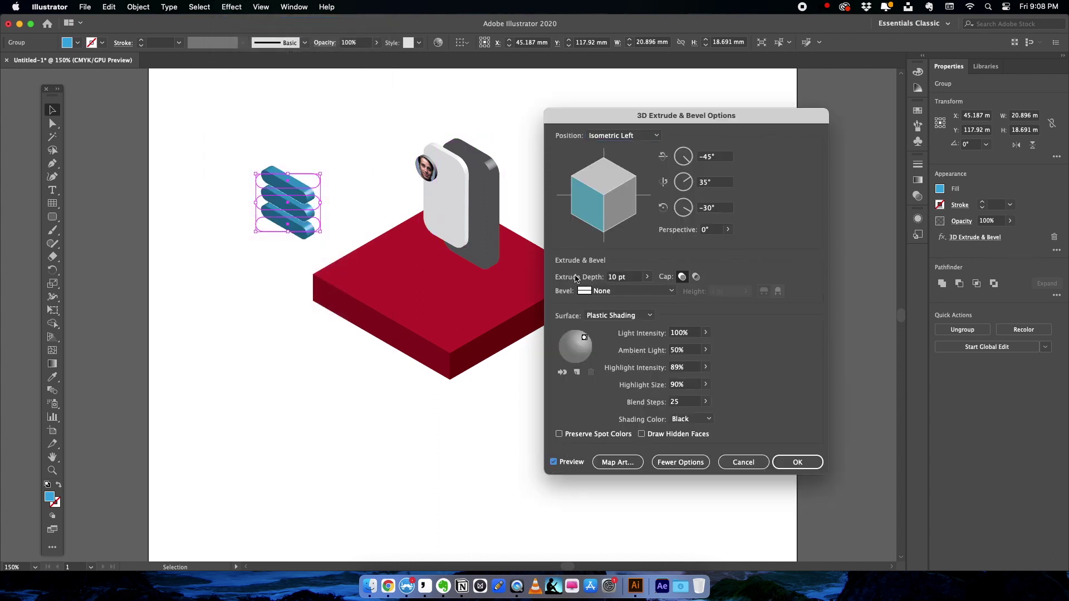
double_click(611, 282)
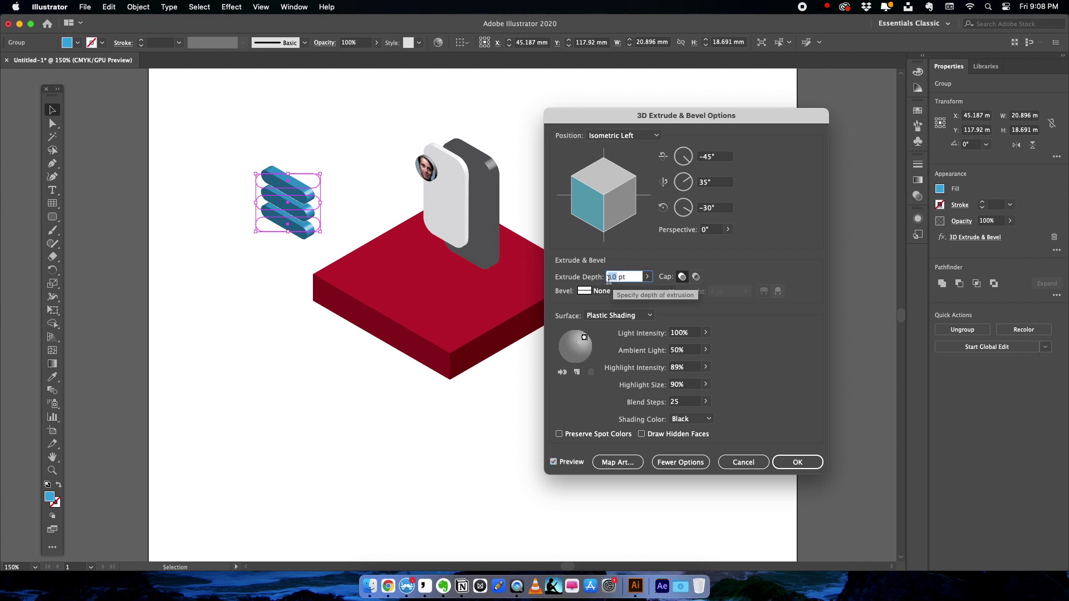
double_click(690, 385)
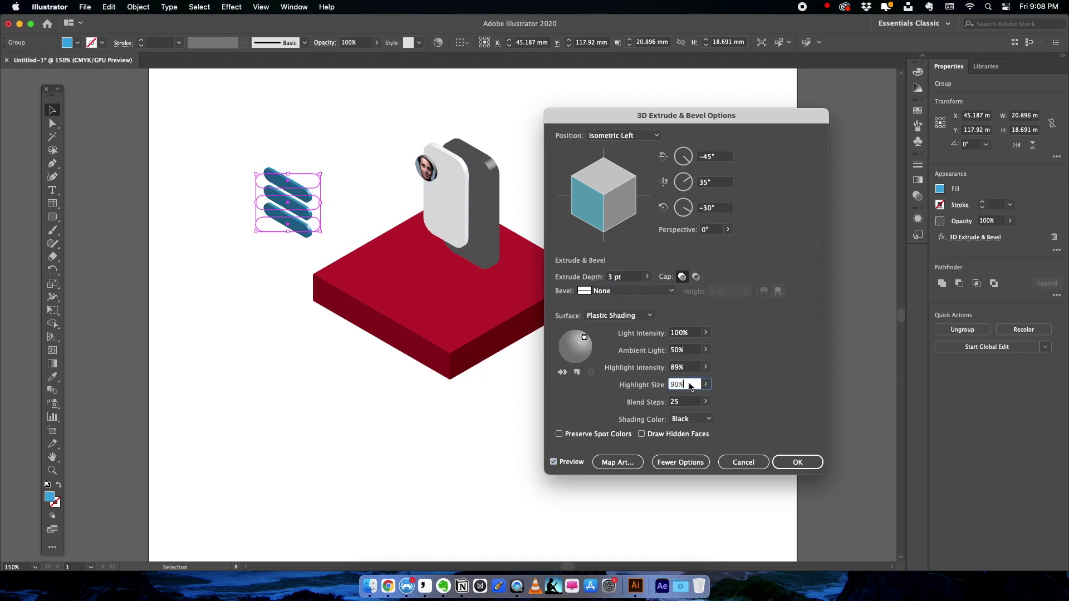
click(801, 462)
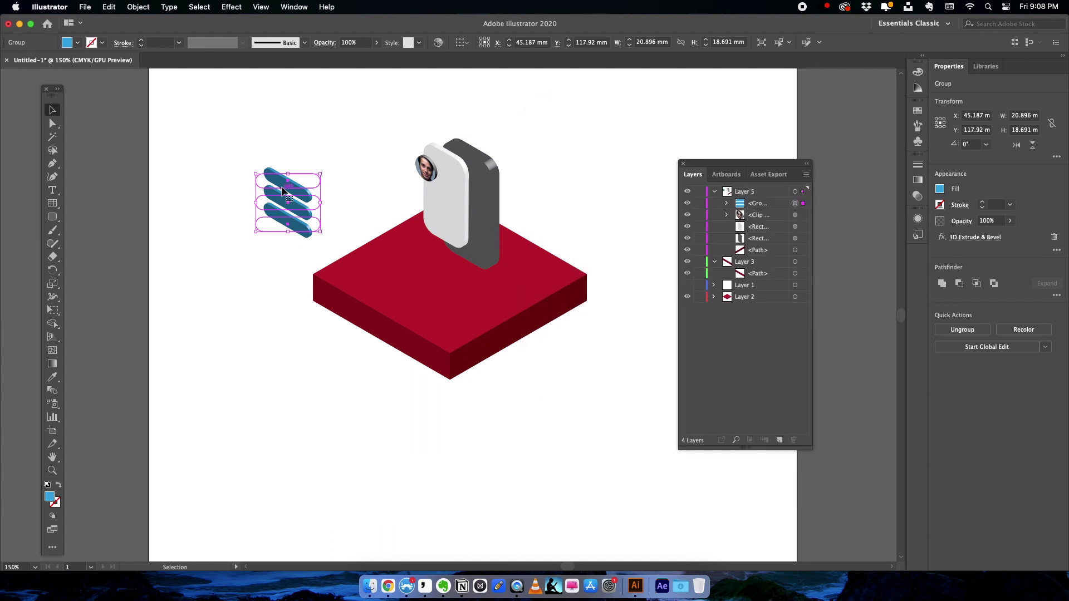
Scale down the extruded blue bars and place them below the portrait, over the edge of the light front panel.
drag(257, 175, 431, 201)
click(330, 185)
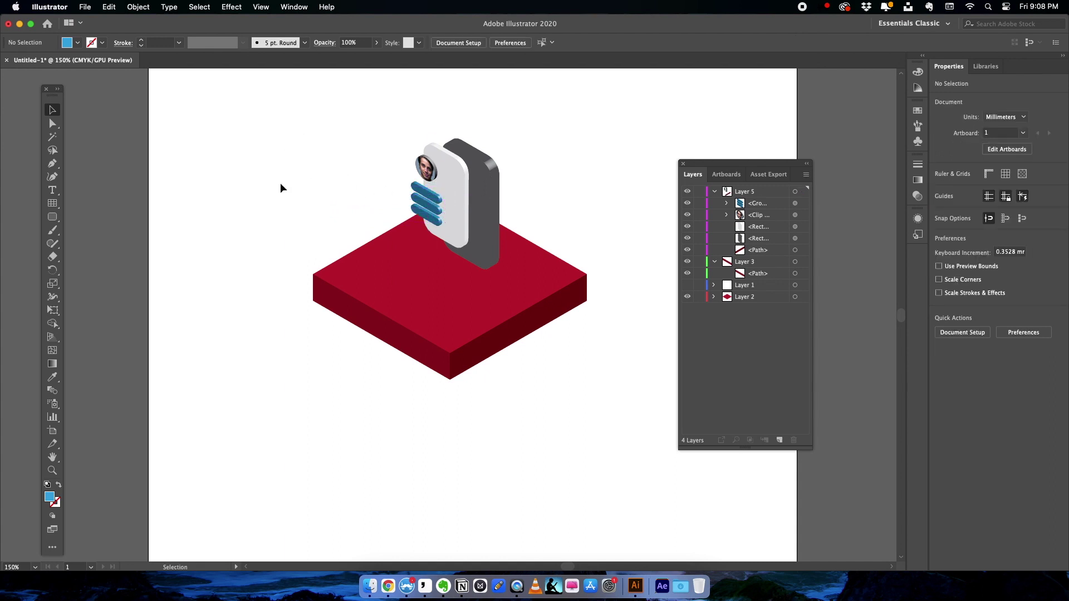
click(473, 206)
click(316, 131)
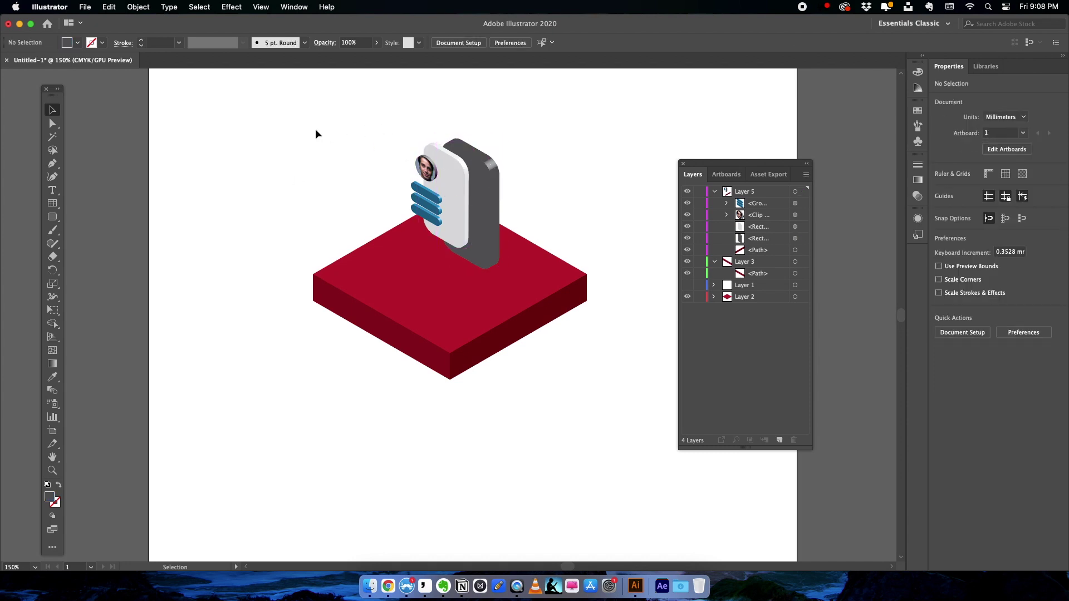
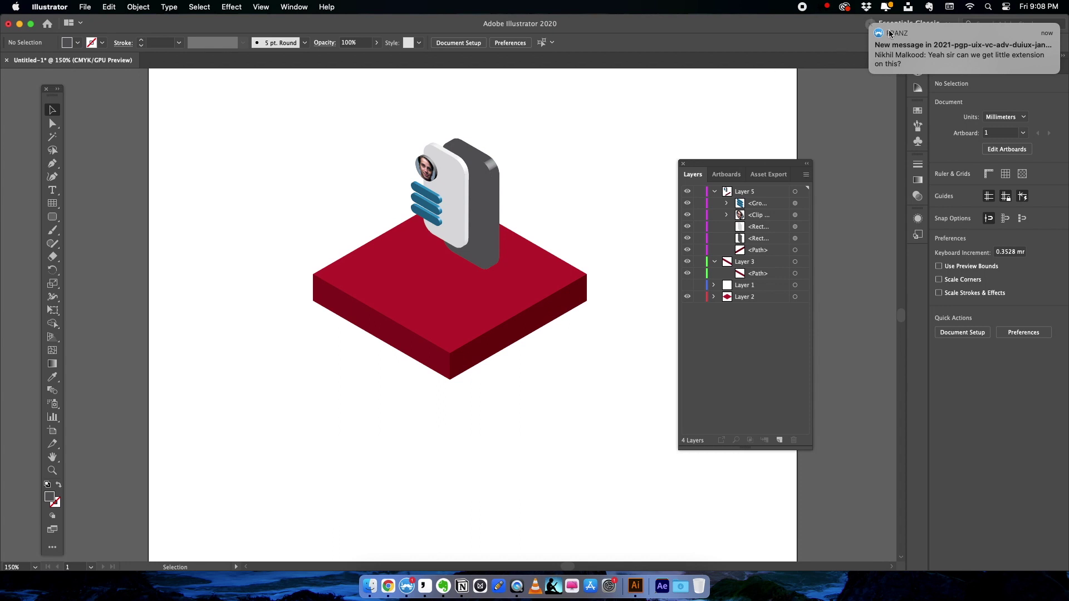
click(871, 25)
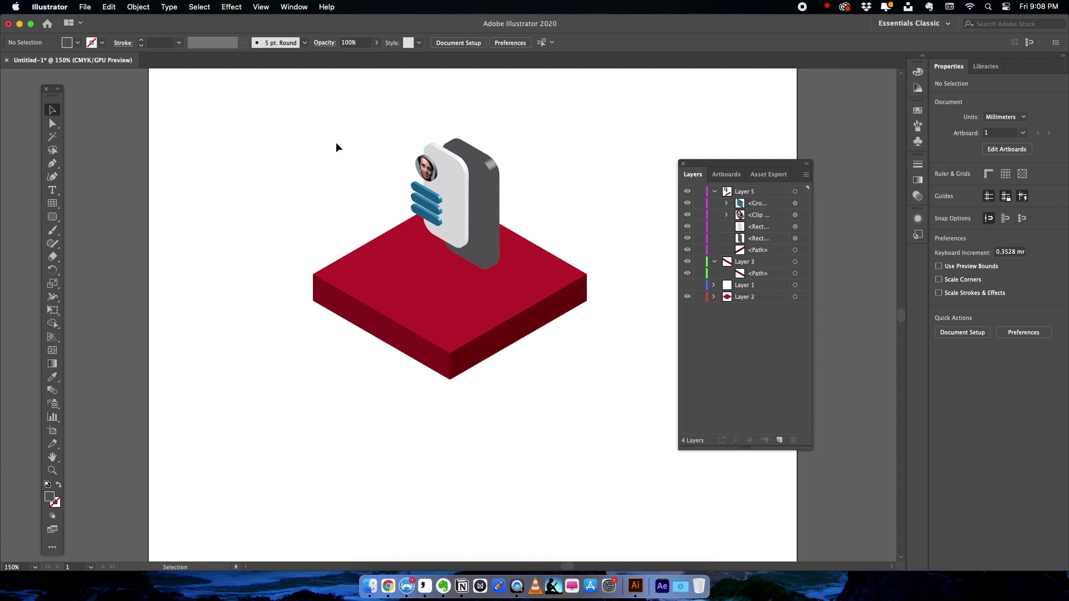
Collapse Layer 5 and change the fill of the dark gray rear panel to blue.
click(715, 192)
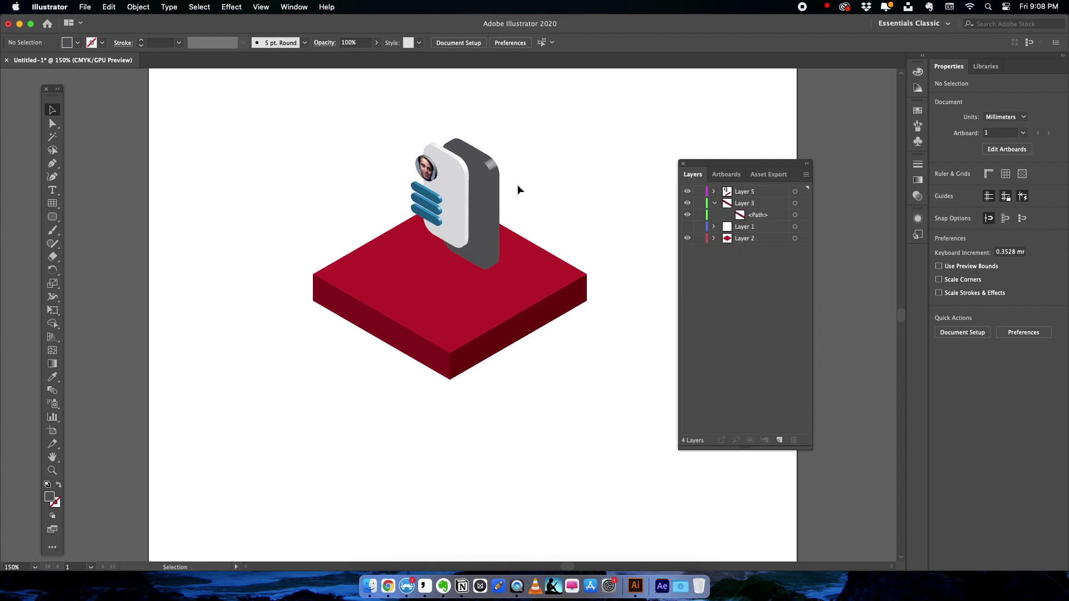
click(477, 198)
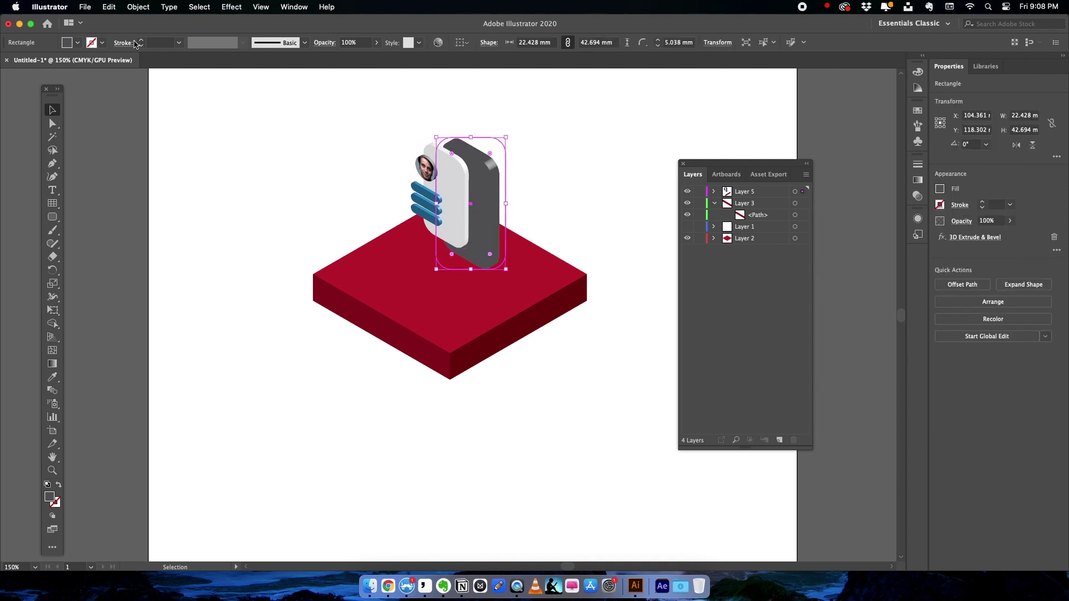
click(78, 42)
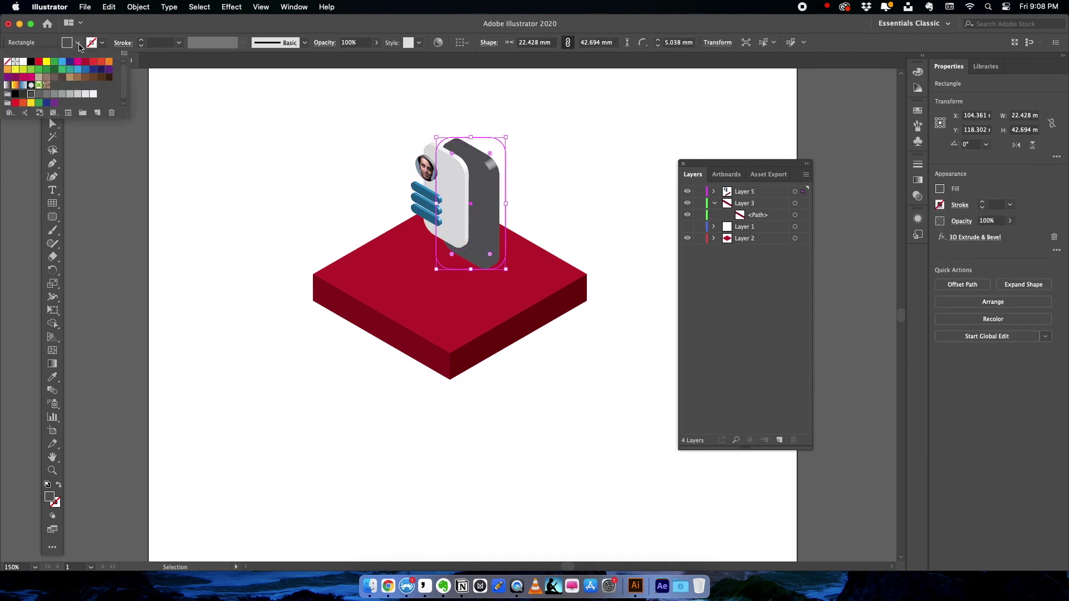
click(16, 94)
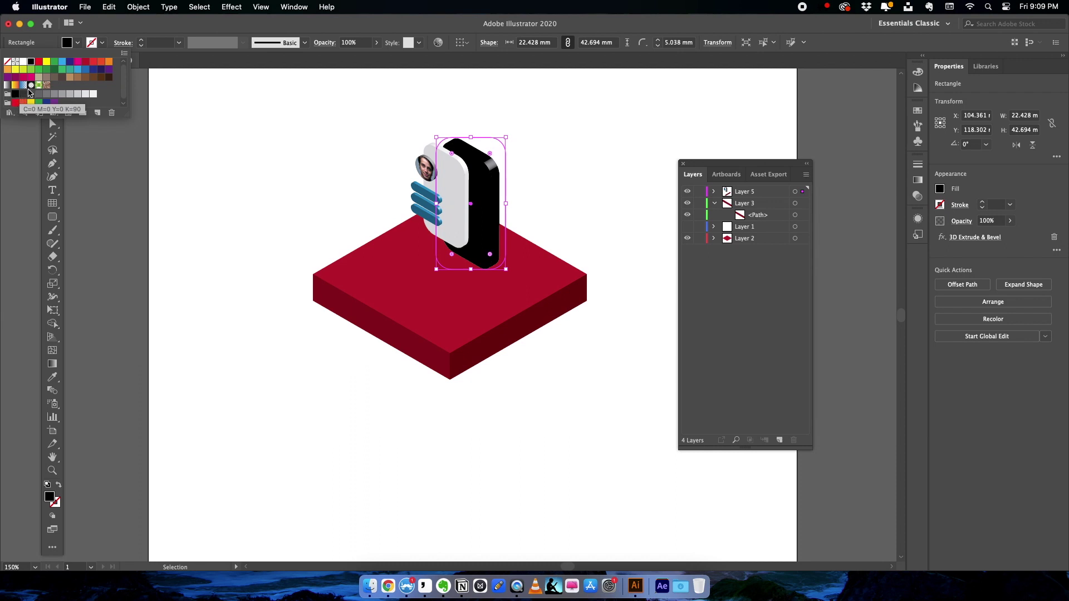
click(85, 69)
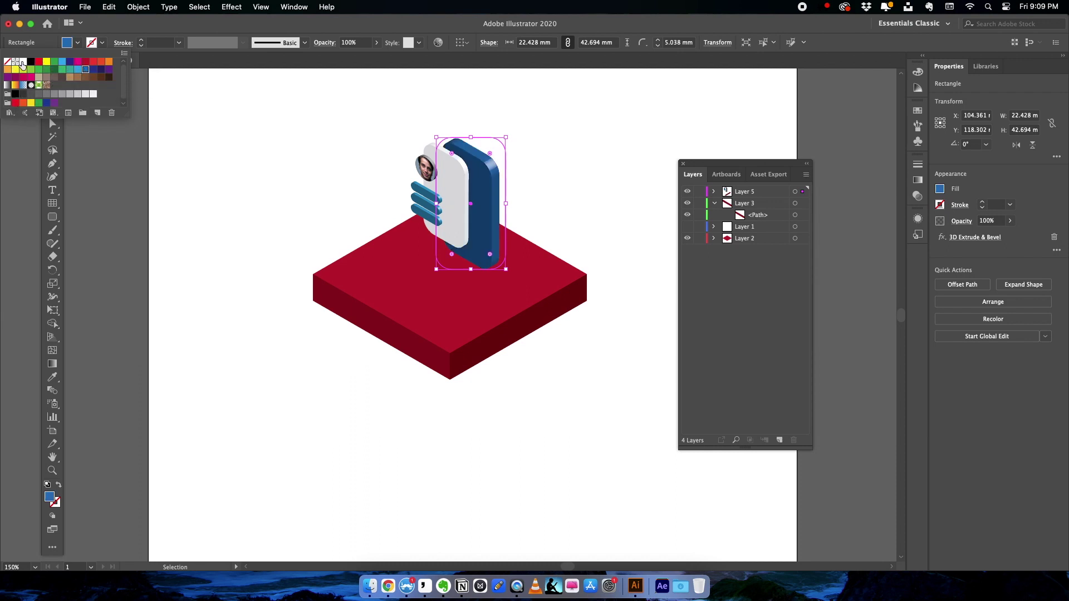
click(266, 115)
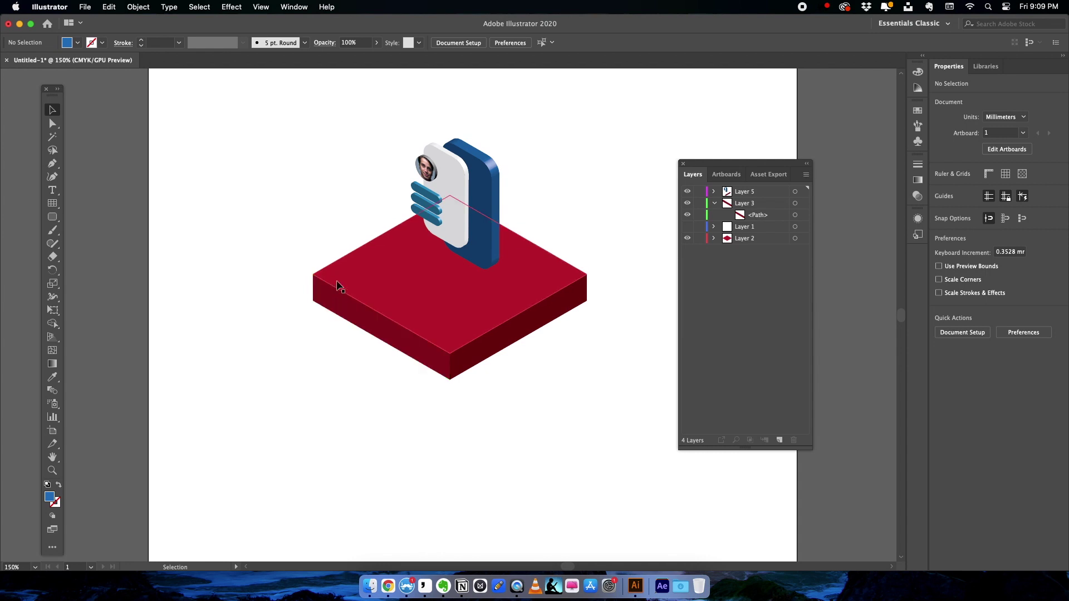
Float the Untitled-1 document in its own window and open 28839.eps from the Desktop in Illustrator.
click(370, 586)
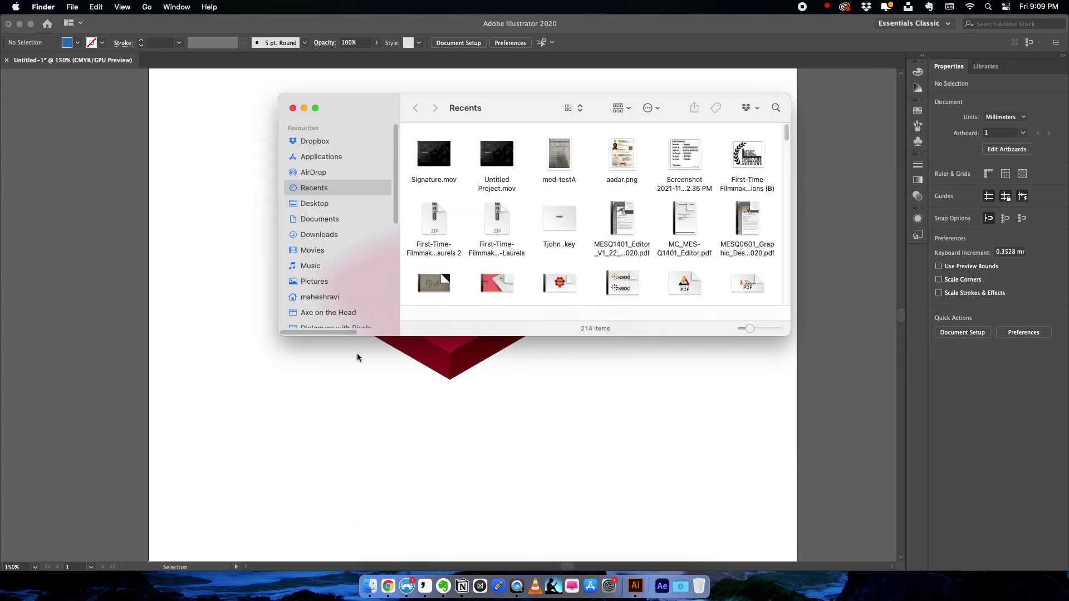
click(321, 205)
drag(438, 132, 458, 146)
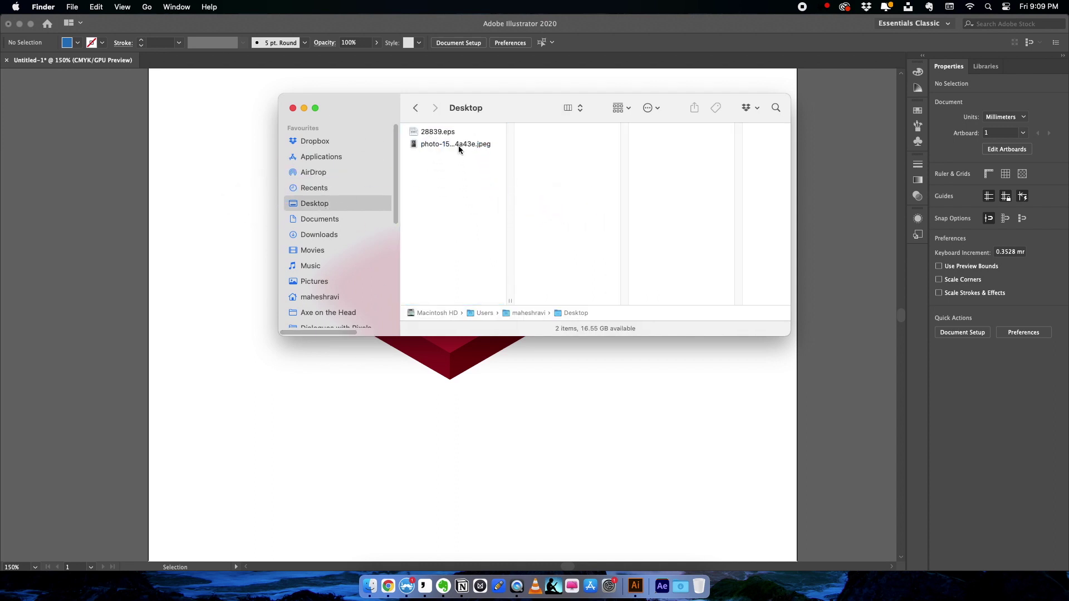
click(103, 71)
drag(84, 59, 130, 85)
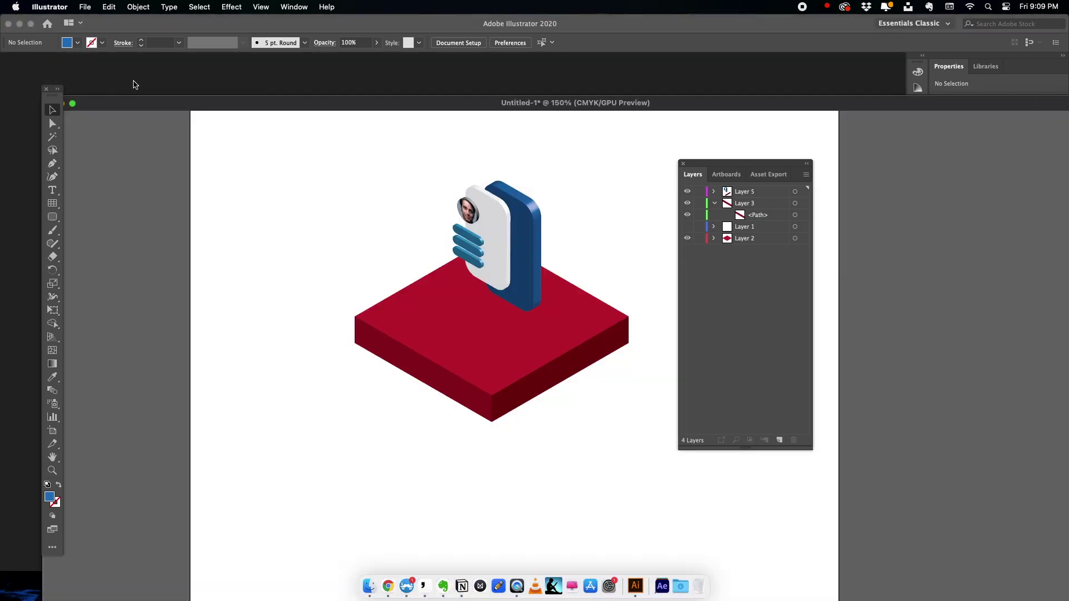
click(369, 586)
drag(414, 131, 331, 68)
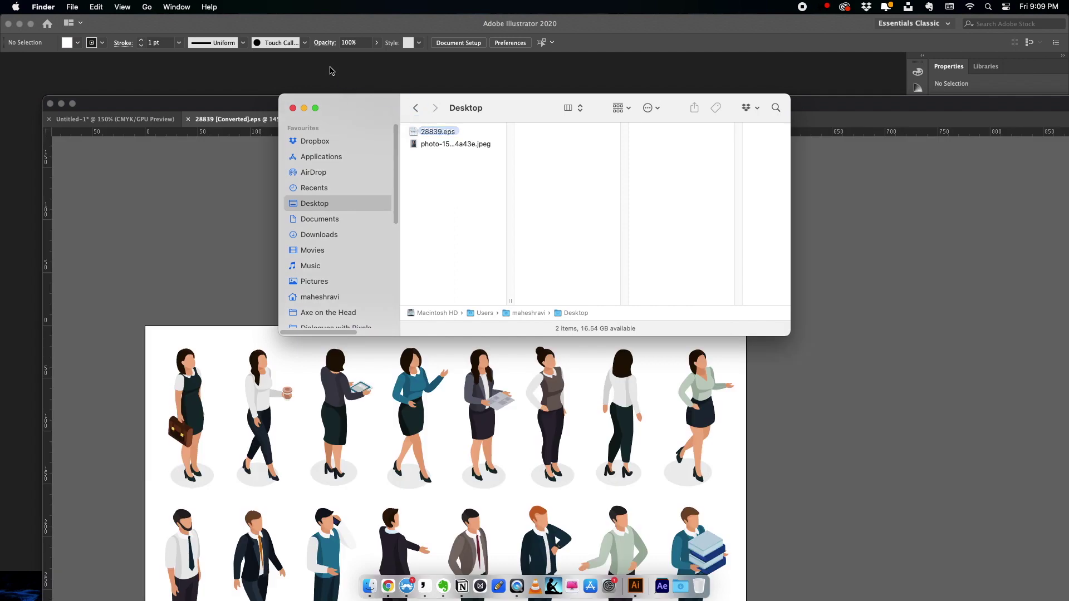
Detach the 28839 [Converted].eps document into its own window and move the Layers panel farther aside from the figures.
click(213, 173)
drag(241, 121, 379, 67)
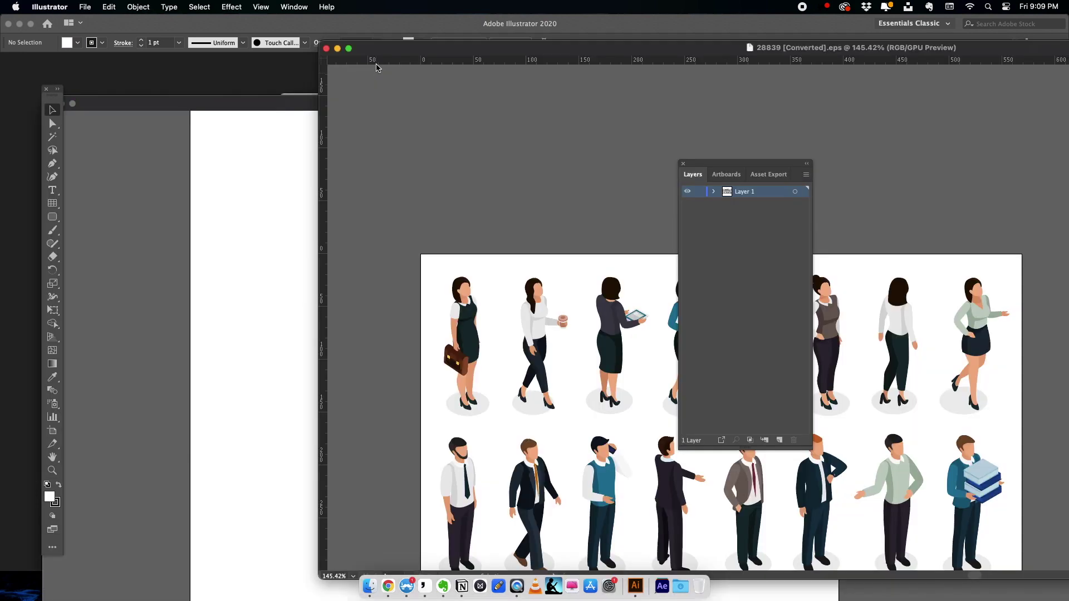
drag(741, 167, 843, 130)
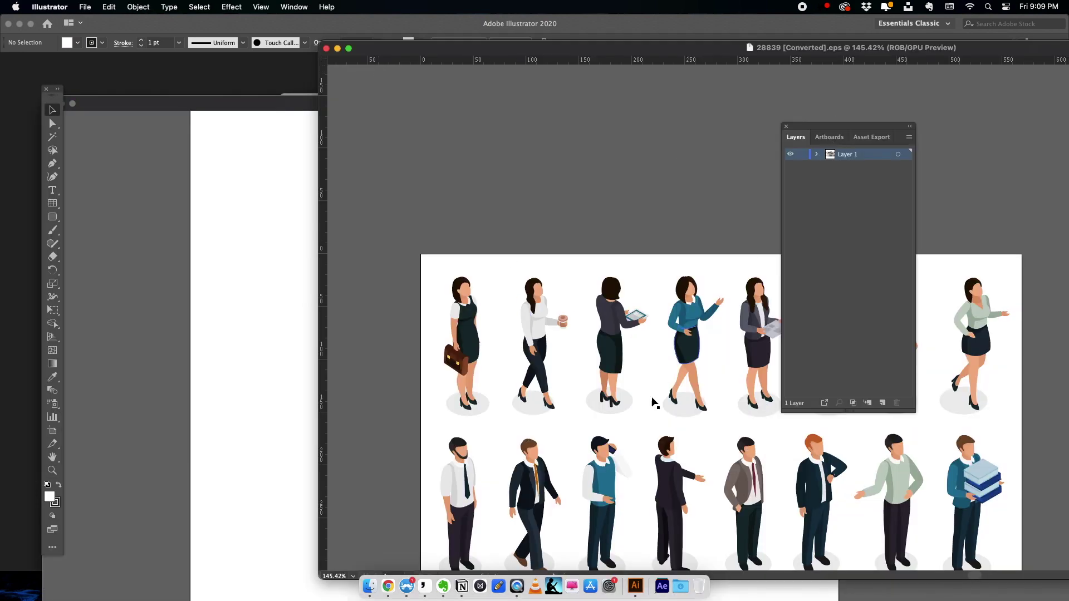
Bring the dark-suited man with the outstretched arm from the 28839 document into Untitled-1, standing on the red block and reaching toward the blue bars.
scroll(640, 390, down, 3)
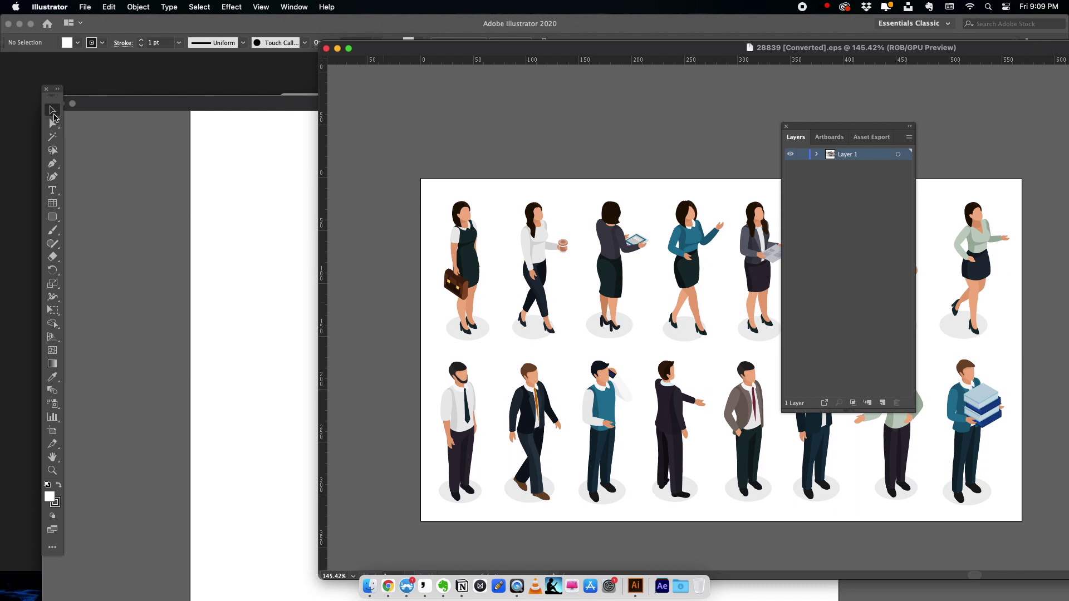
click(54, 124)
drag(645, 358, 709, 508)
drag(678, 412, 437, 245)
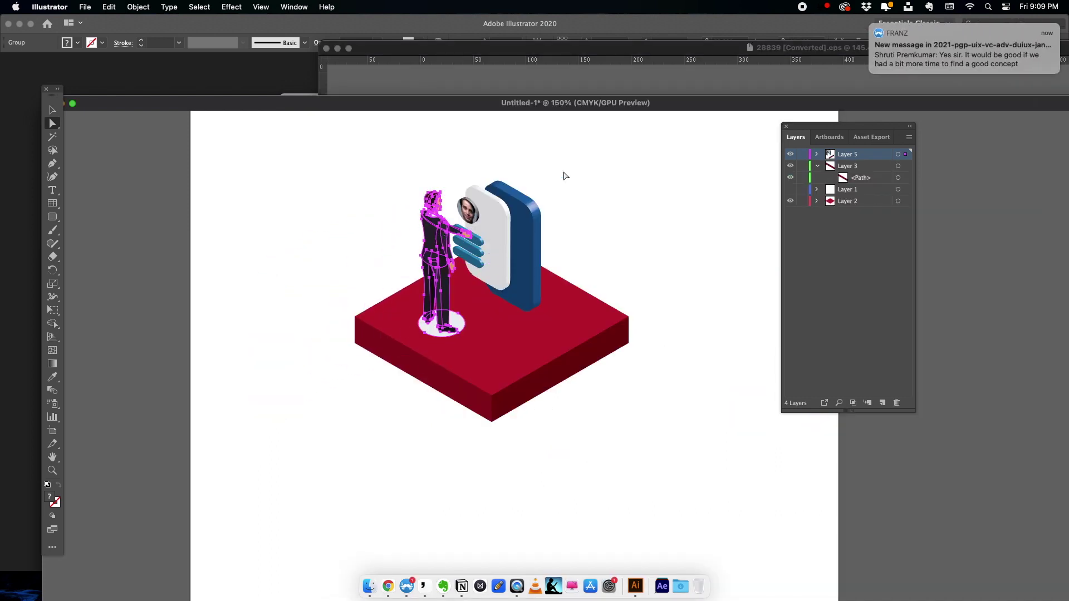
click(870, 25)
drag(429, 240, 424, 239)
click(358, 187)
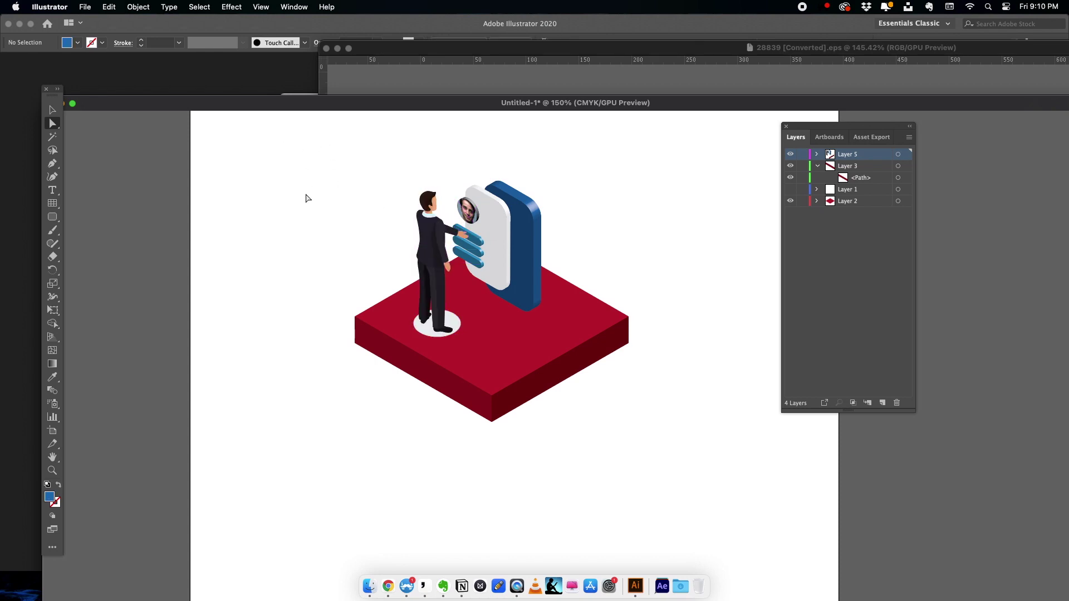
Select the group of three blue bars below the portrait and expand Layer 5 to list its objects.
scroll(307, 199, up, 1)
key(super+minus)
key(super+minus)
key(super+equal)
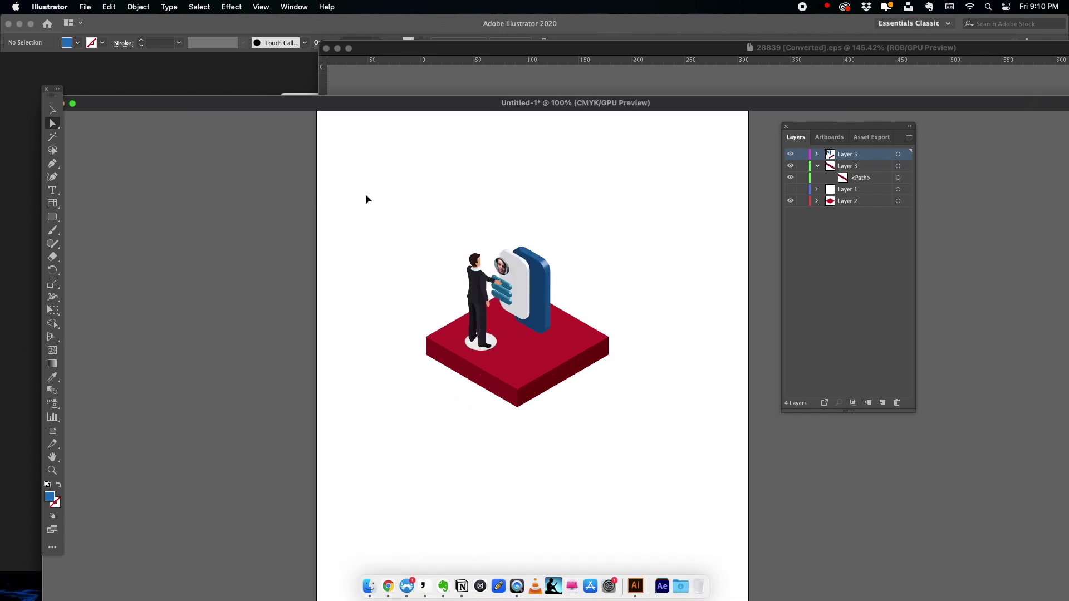
key(super+equal)
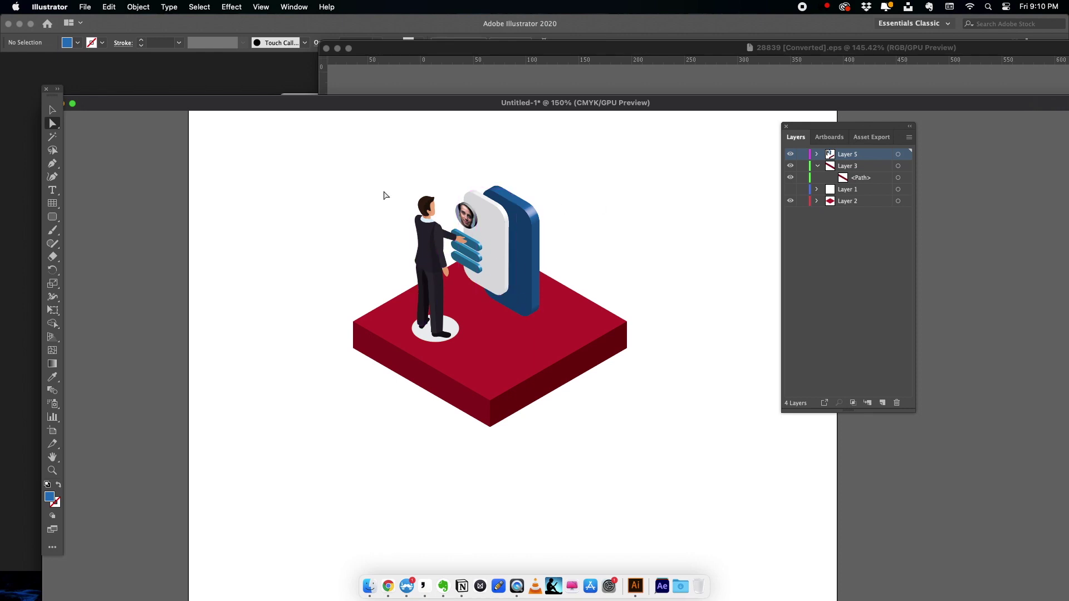
key(super+equal)
click(466, 241)
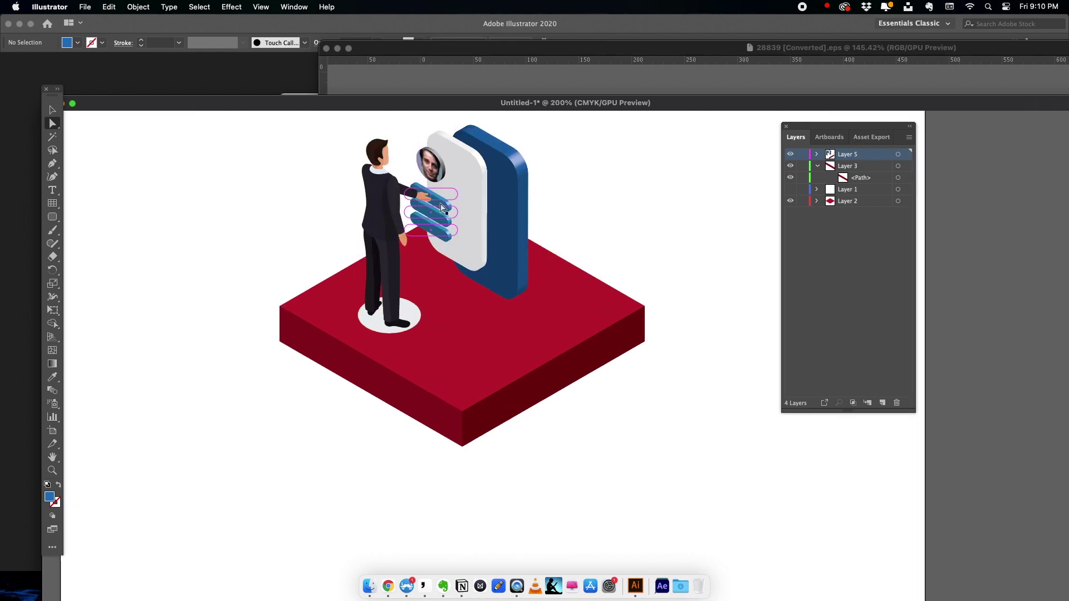
key(super+equal)
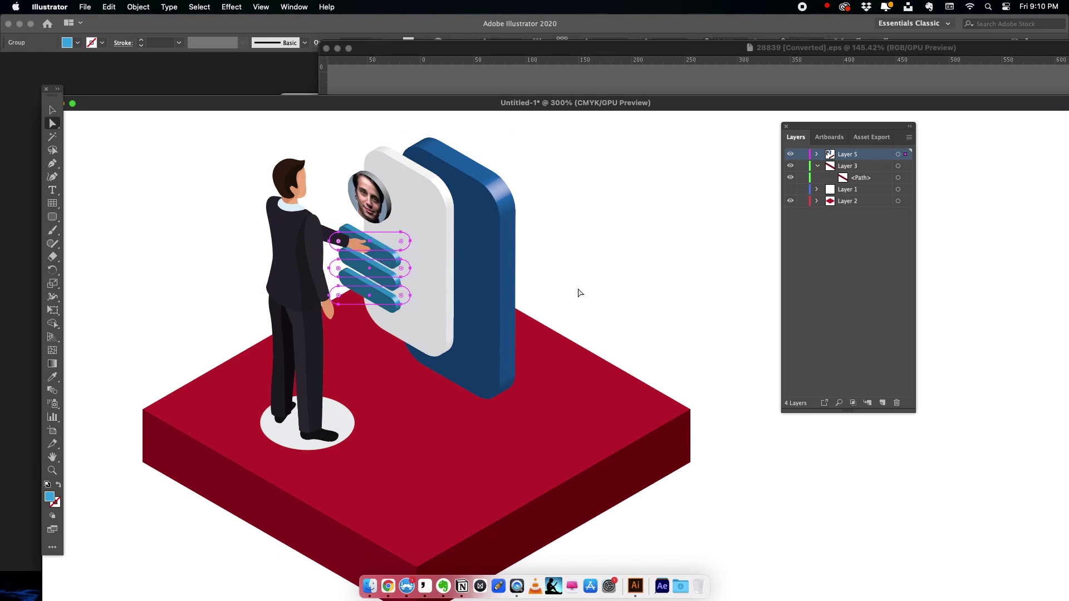
click(816, 155)
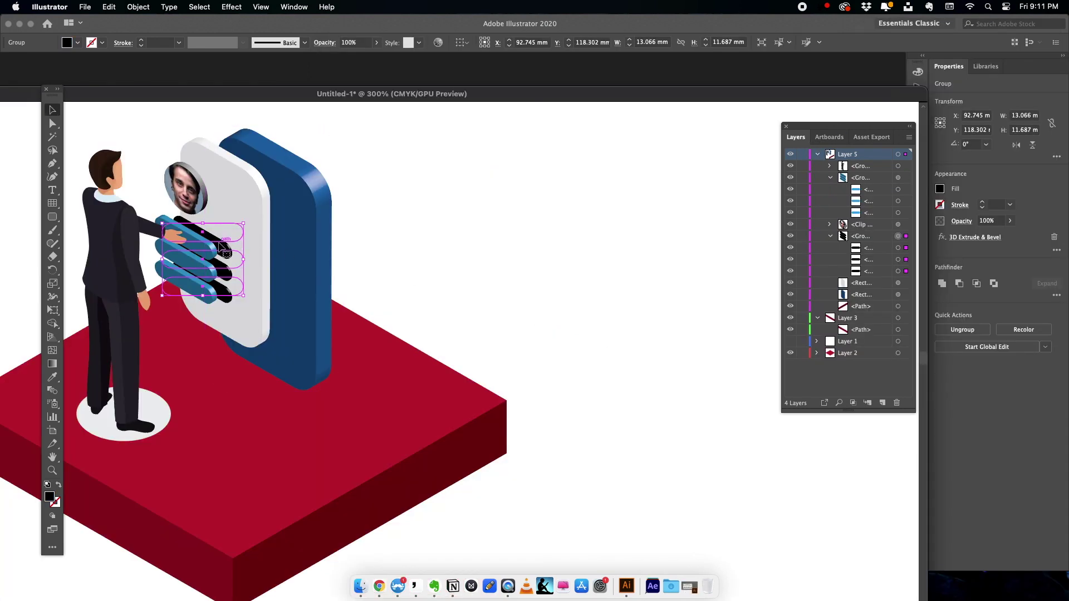
Offset the black copy of the bars slightly from the blue bars and apply a Gaussian Blur with a 30.2-pixel radius as their shadow.
drag(224, 248, 229, 246)
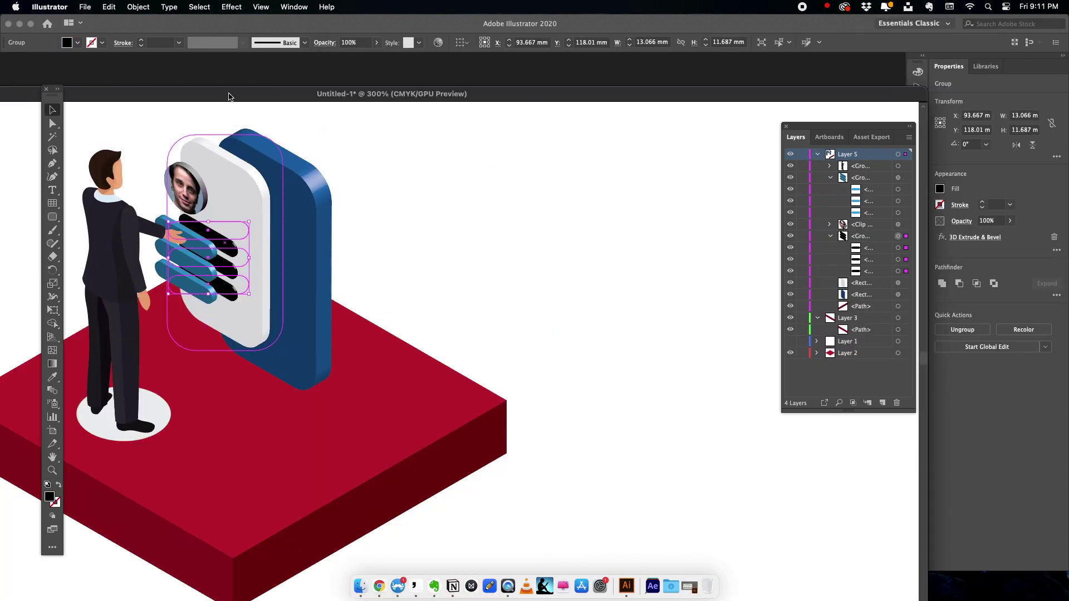
click(225, 6)
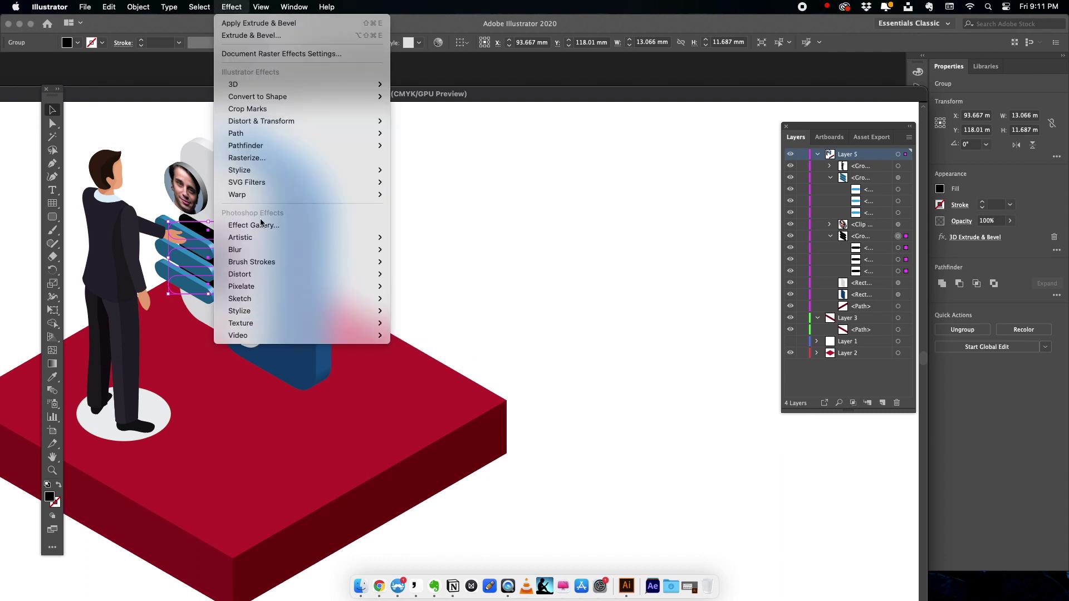
click(419, 252)
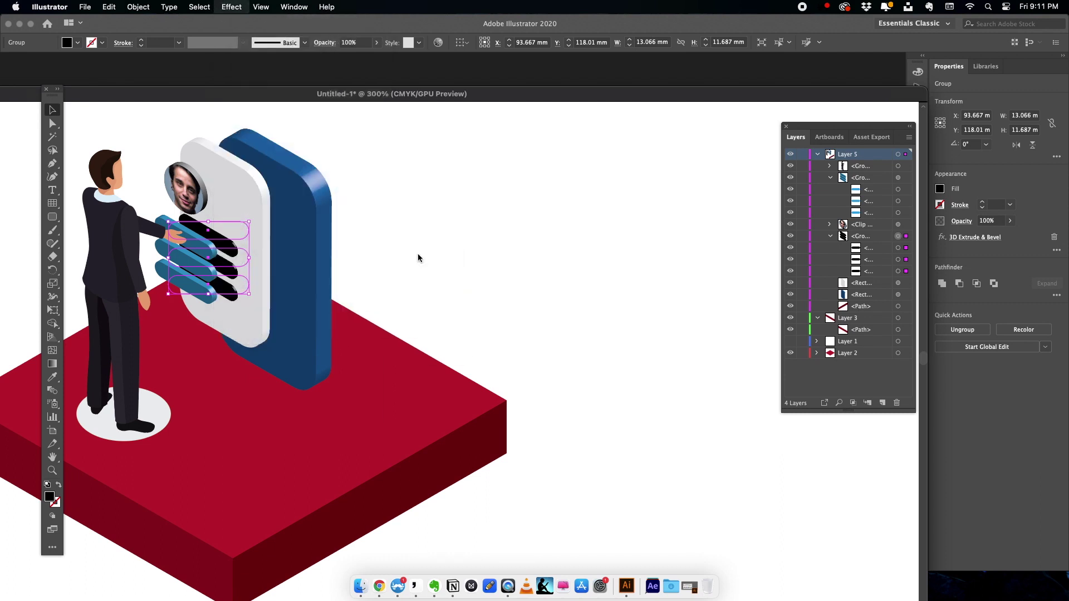
click(578, 233)
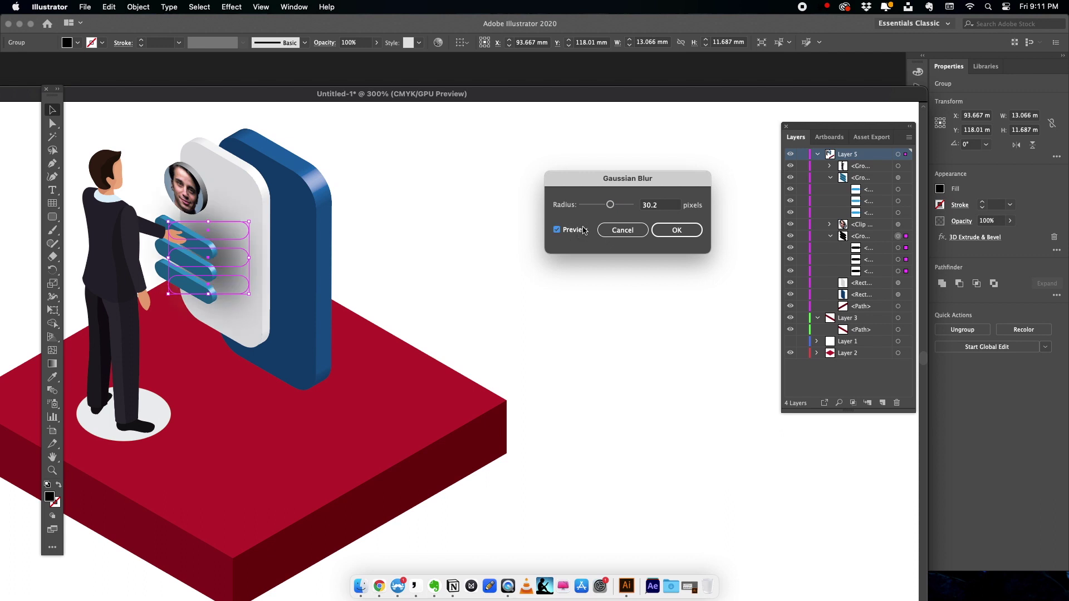
drag(595, 206, 610, 209)
click(676, 230)
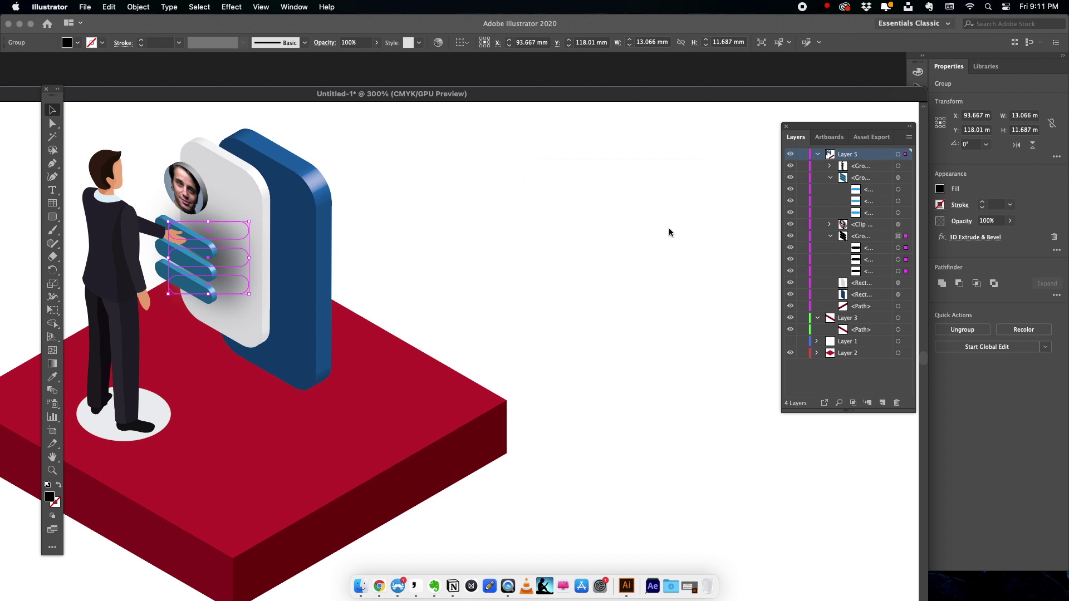
key(super+0)
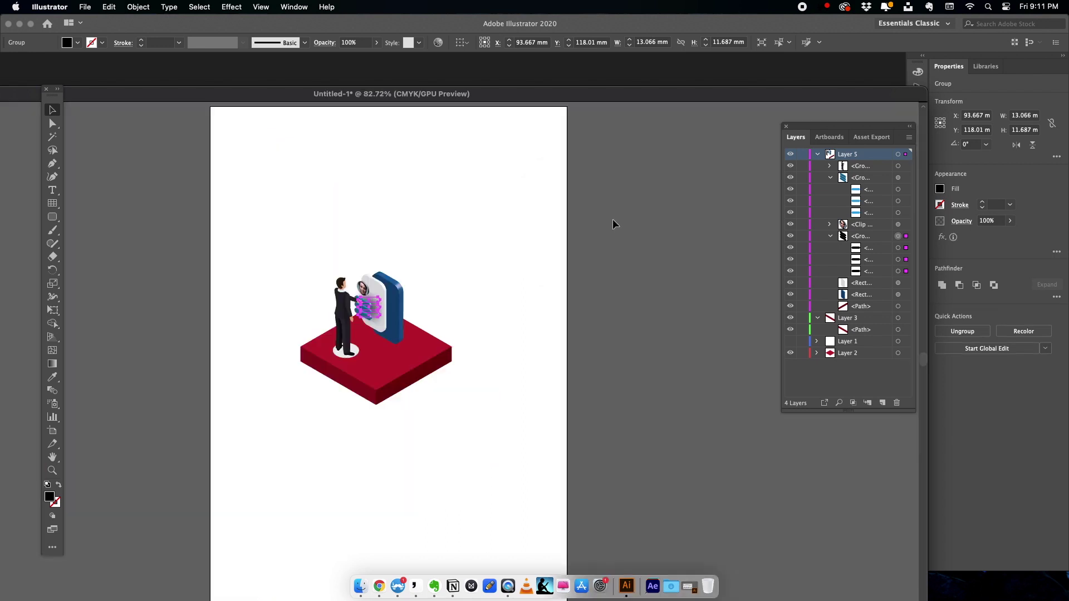
click(203, 163)
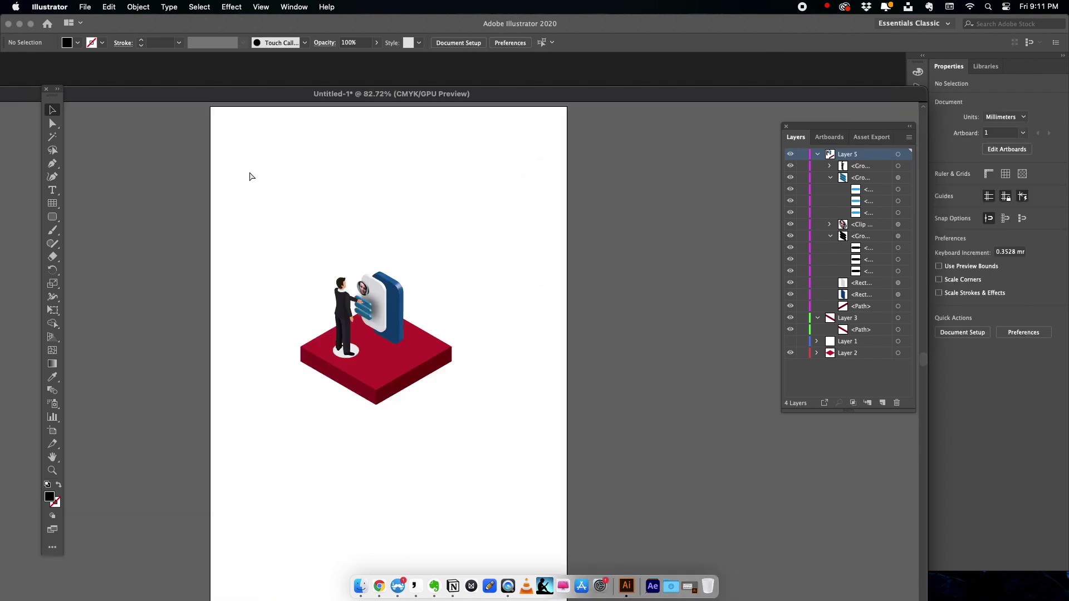
key(super+equal)
key(super+equal)
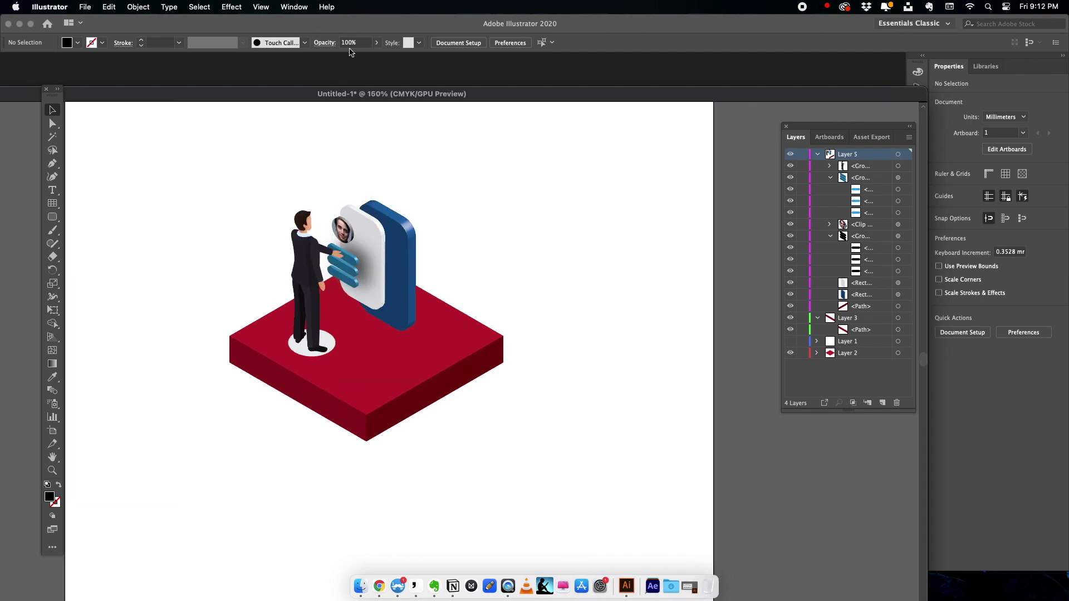